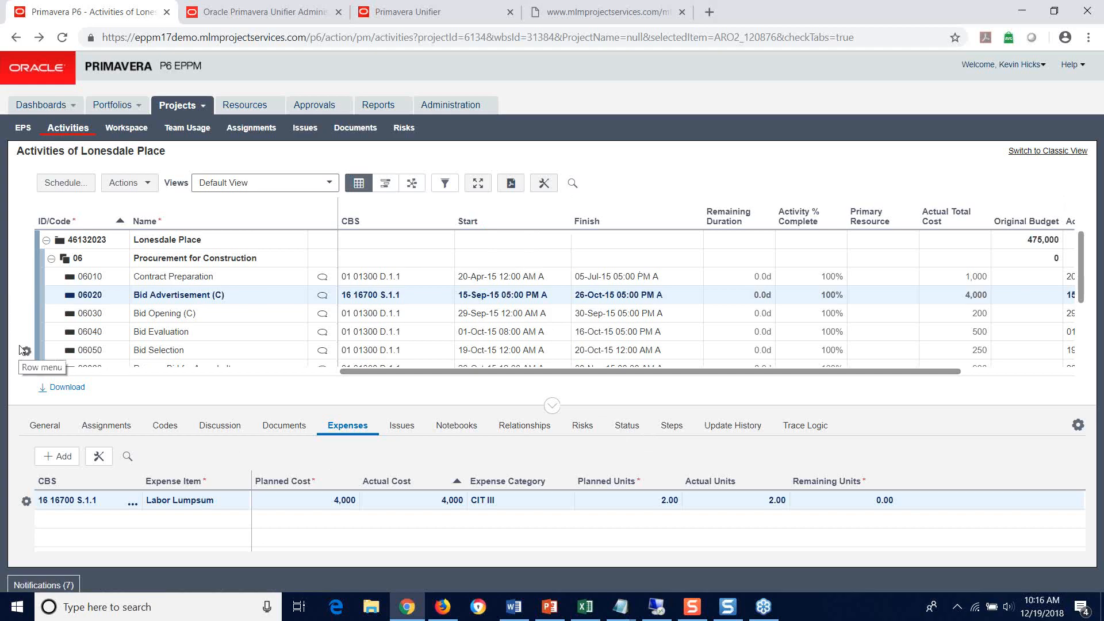
Step: Collapse the Construction WBS and display the expenses of activity 08020 Transfer to User Agency under Admin Closeout
scroll(86, 322, "down", 5)
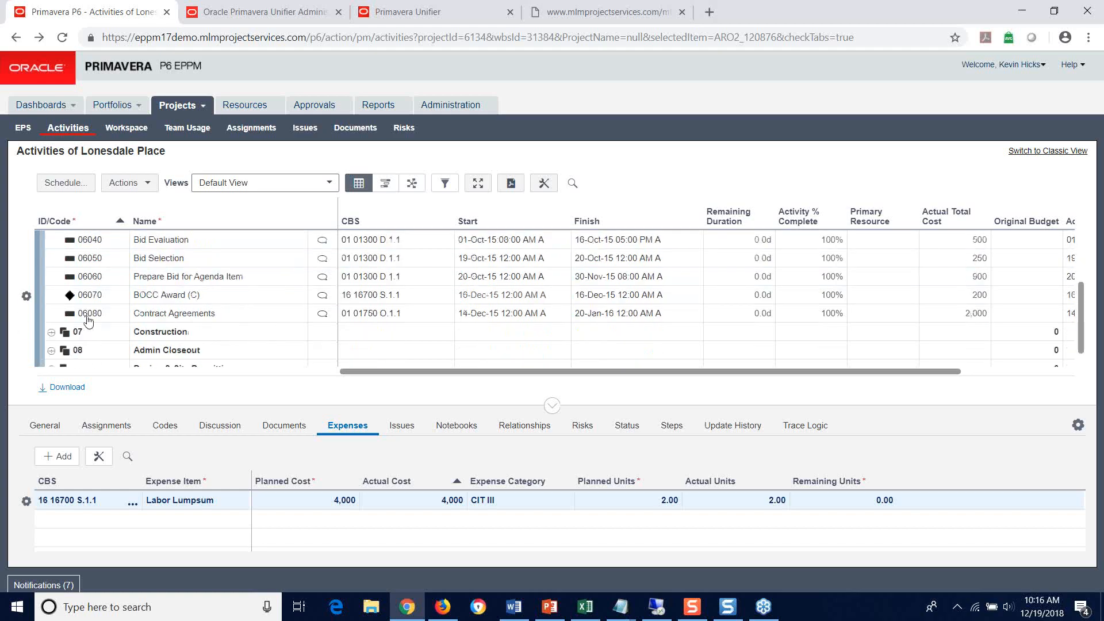
scroll(88, 321, "down", 1)
left_click(51, 331)
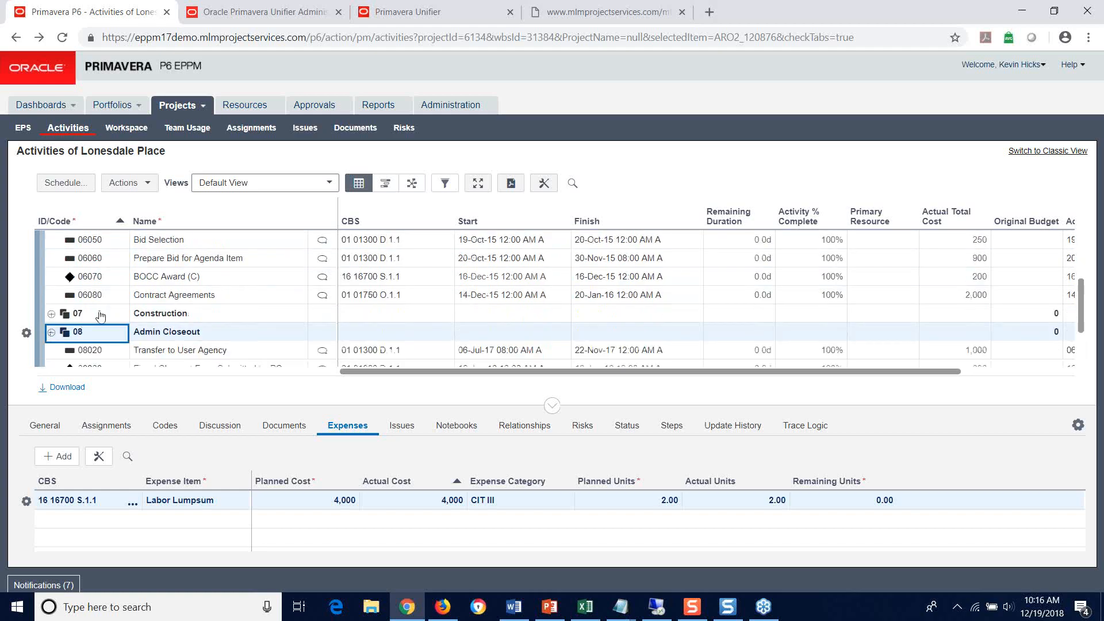
scroll(101, 315, "down", 4)
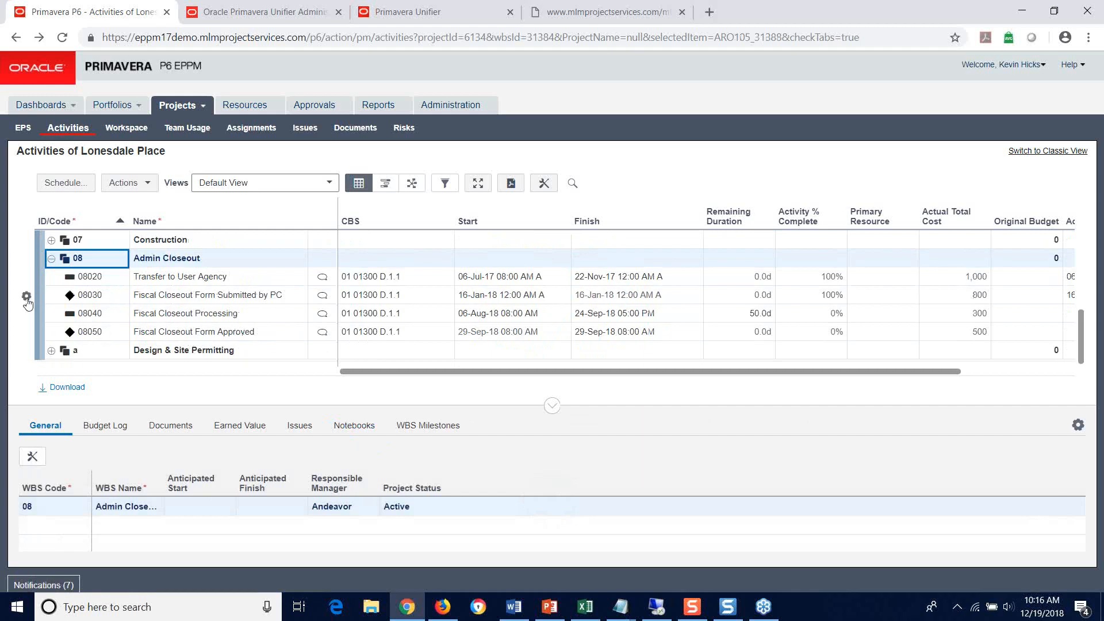
left_click(100, 278)
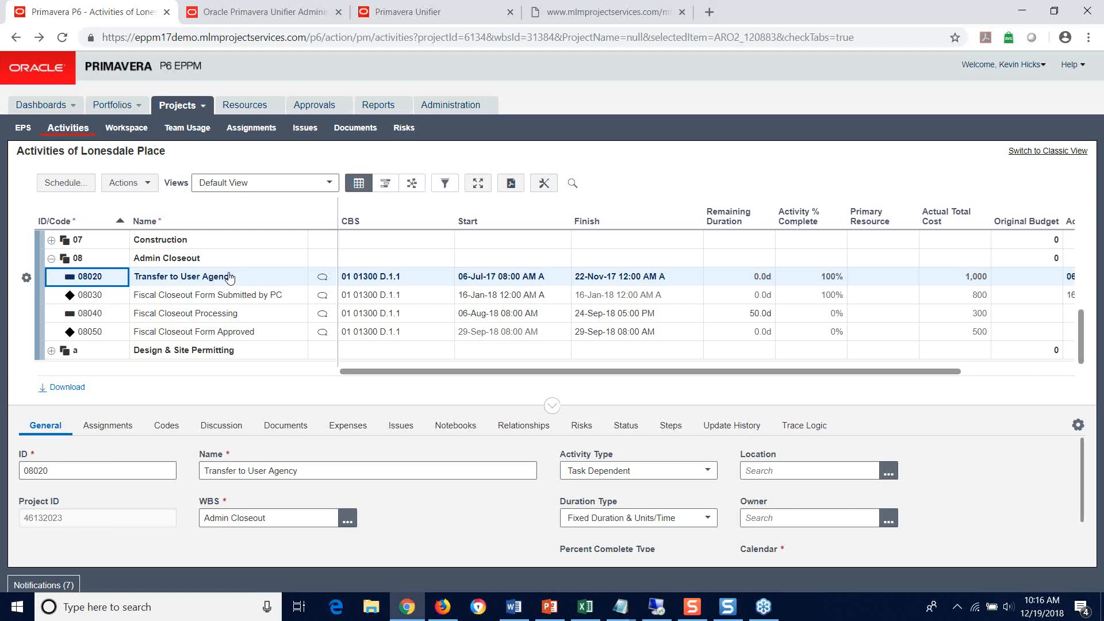
left_click(349, 425)
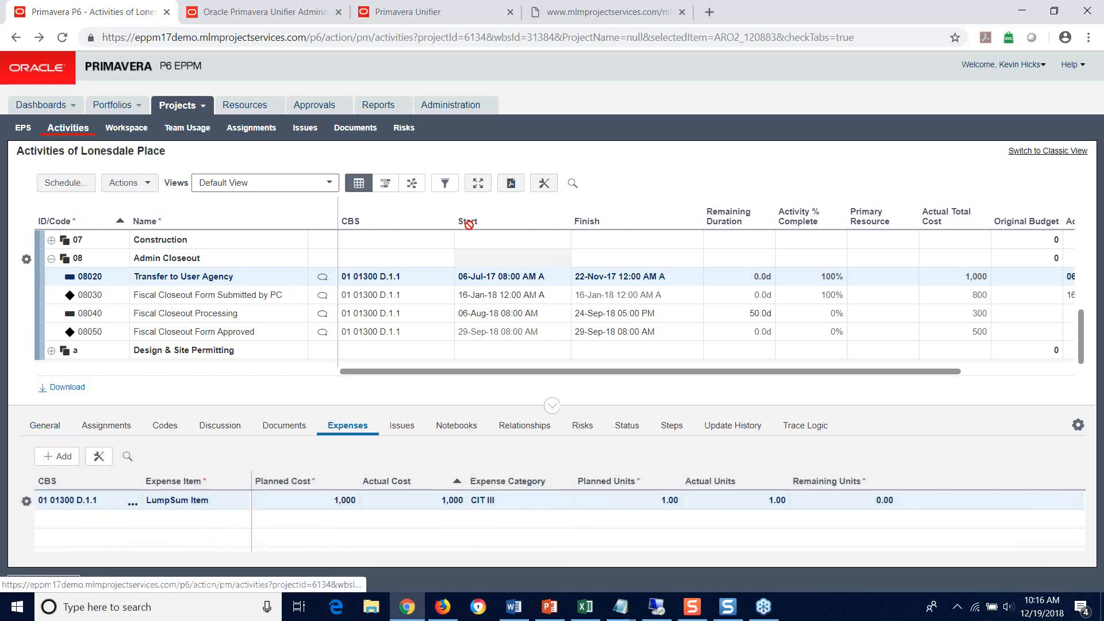
Step: View the CBS codes available for activity 08020 and leave the selection without assigning one
left_click(449, 281)
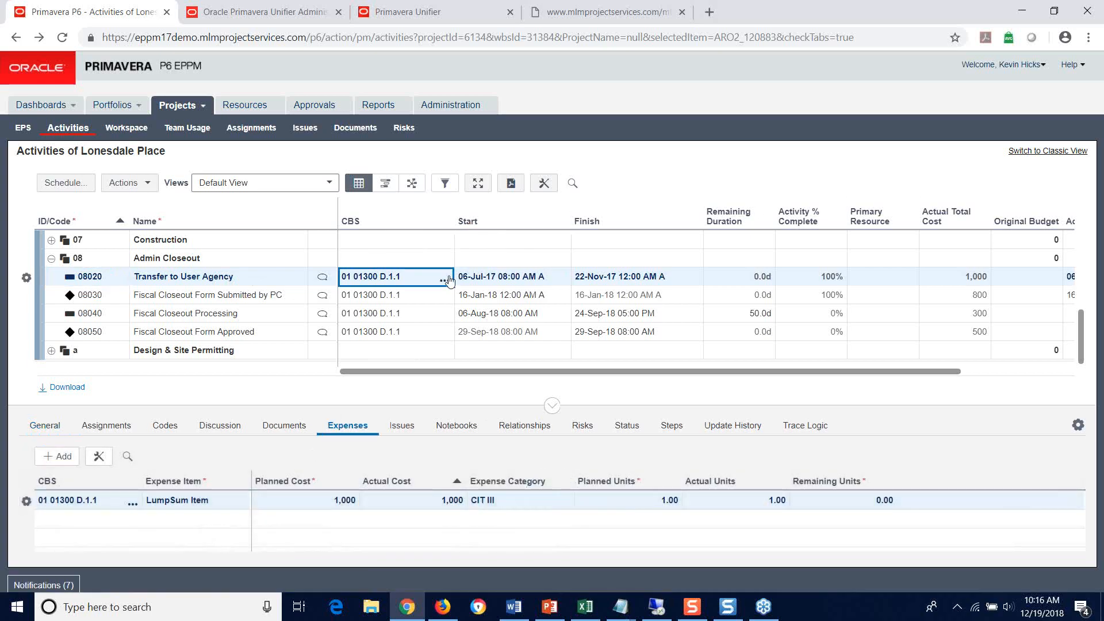
left_click(448, 281)
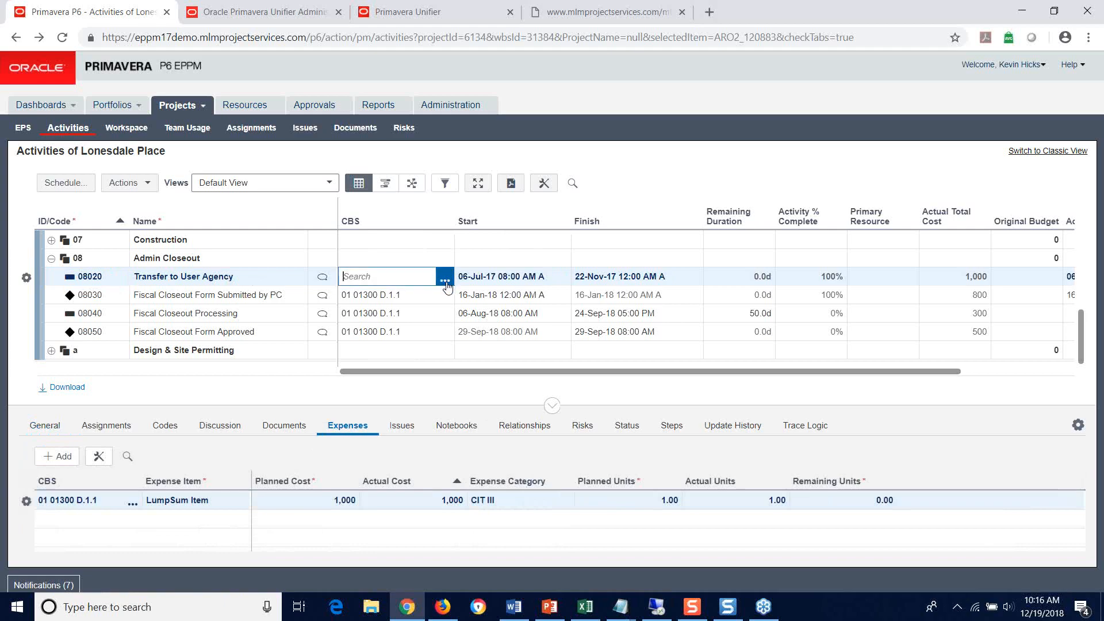
left_click(445, 281)
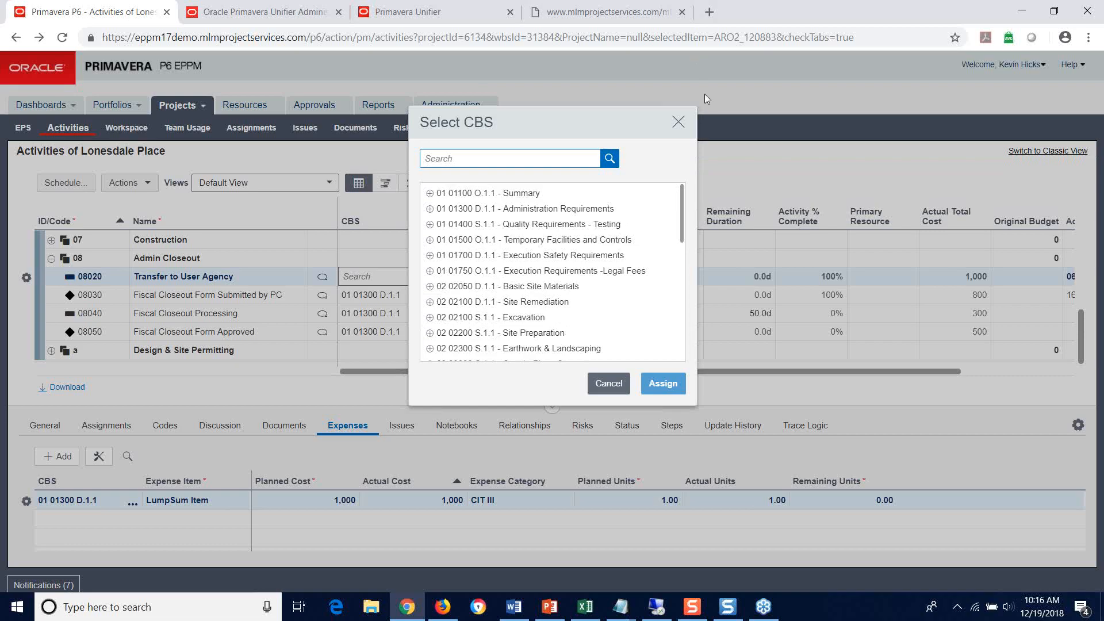
left_click(679, 122)
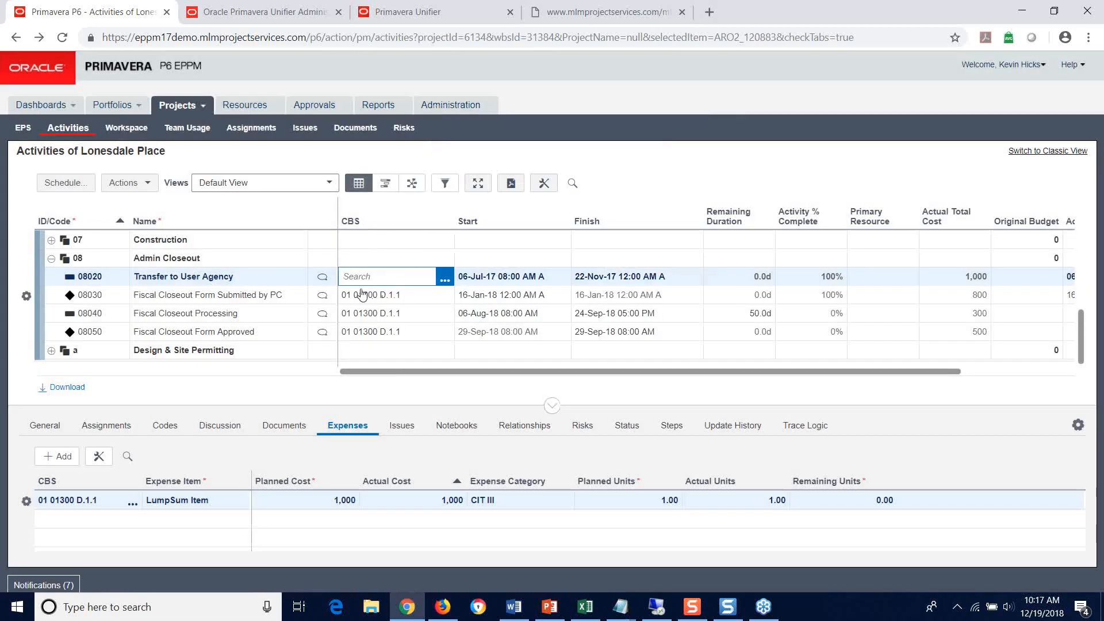
key("Escape")
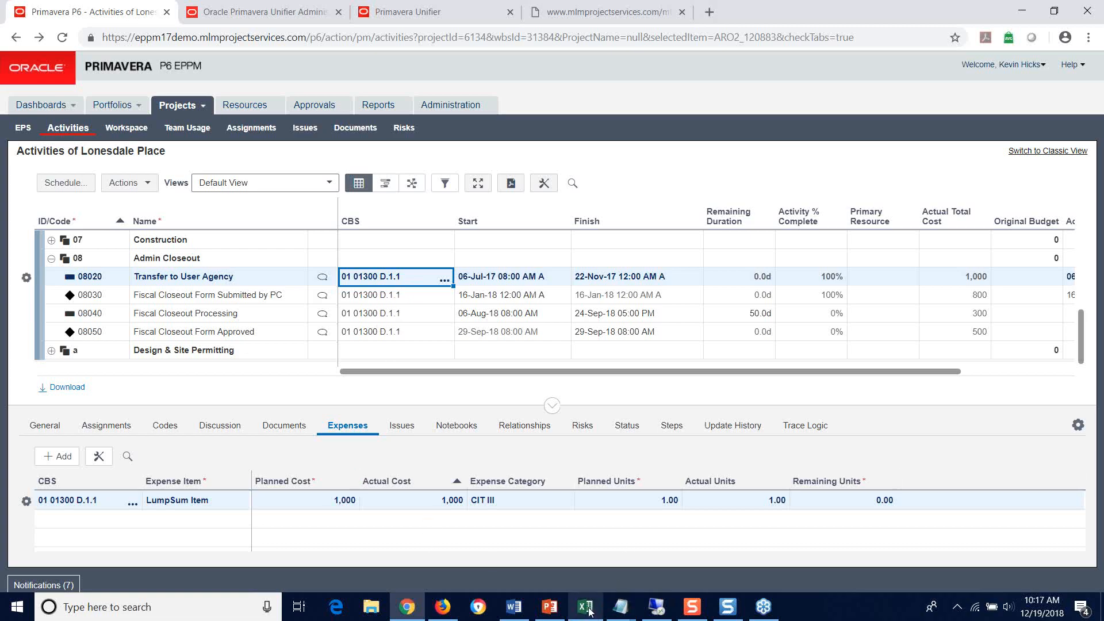
Step: Switch to the WBS_Details_import workbook in Excel, widen column A and review the listed cost codes
mouse_move(583, 614)
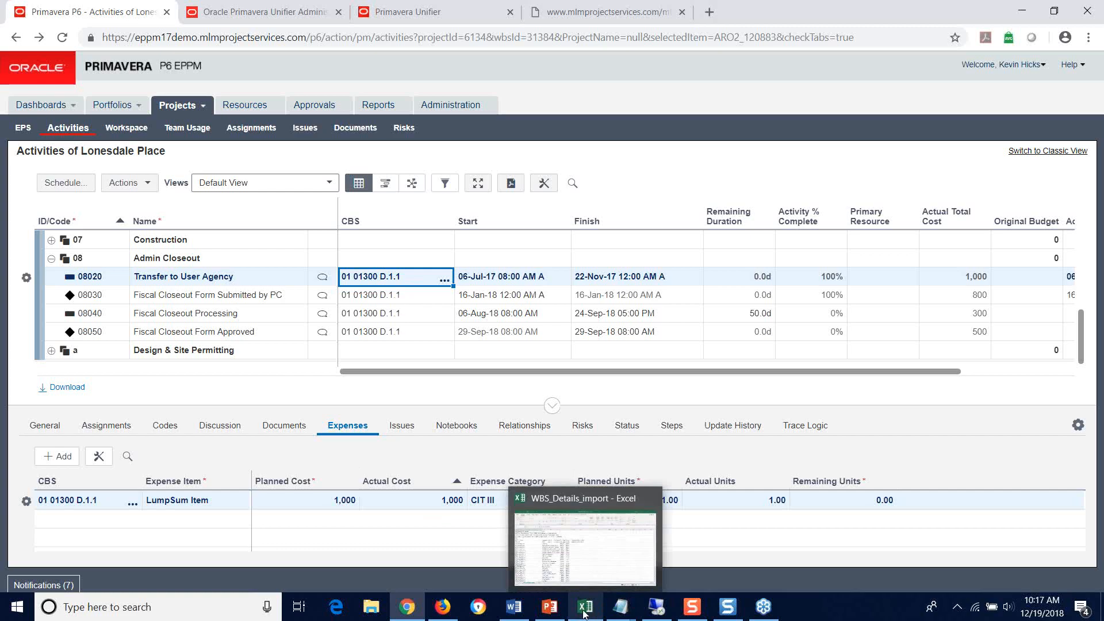
left_click(584, 614)
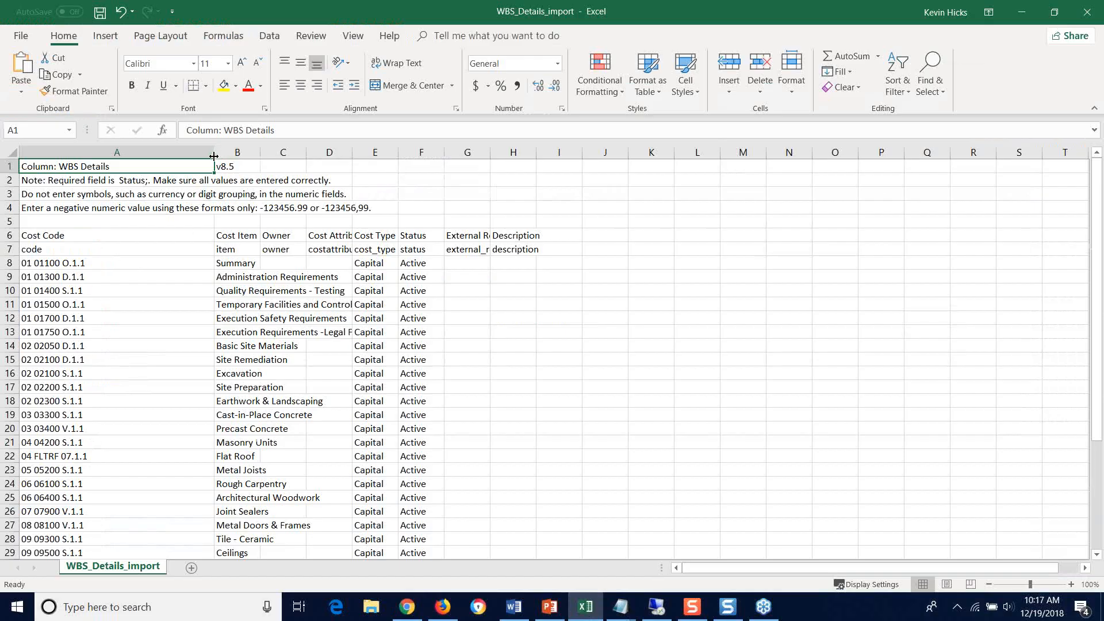
left_click_drag(214, 156, 244, 156)
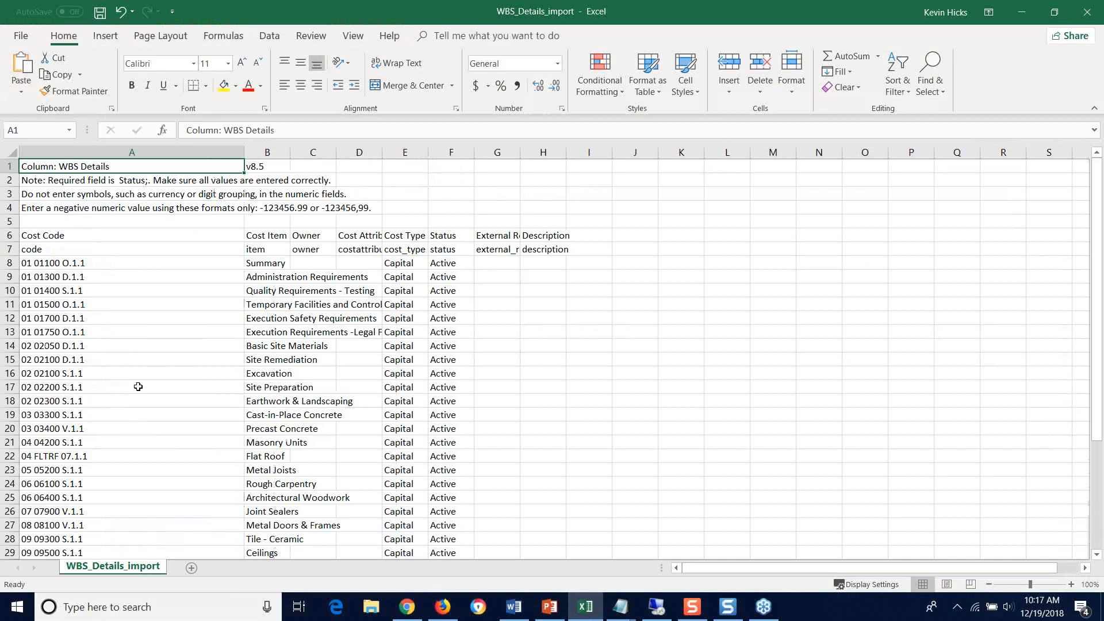
scroll(134, 377, "down", 1)
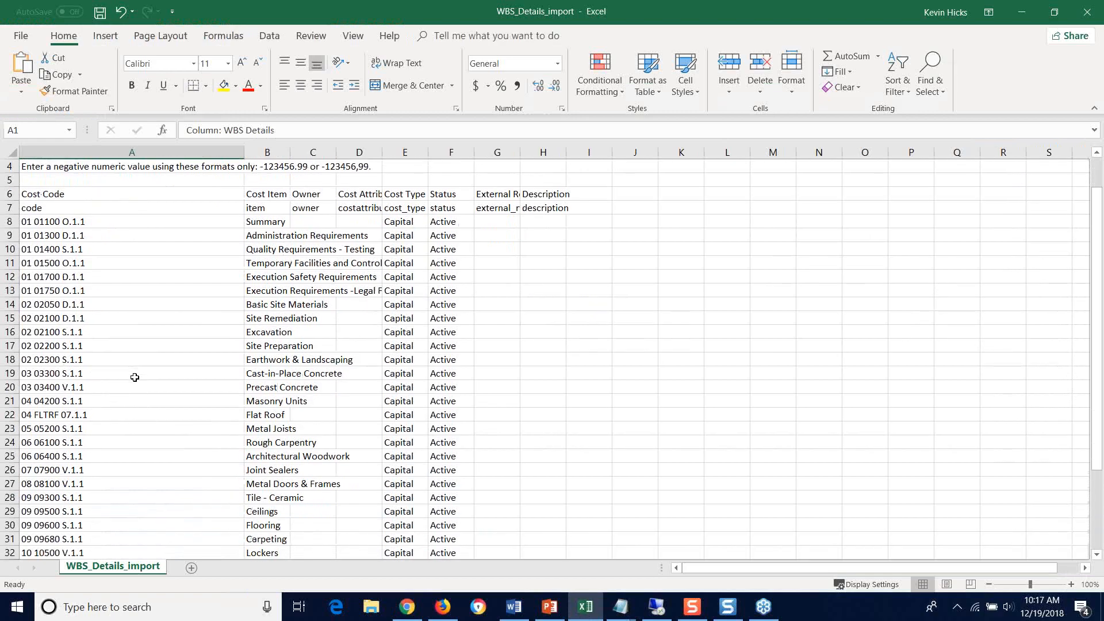
scroll(135, 377, "up", 1)
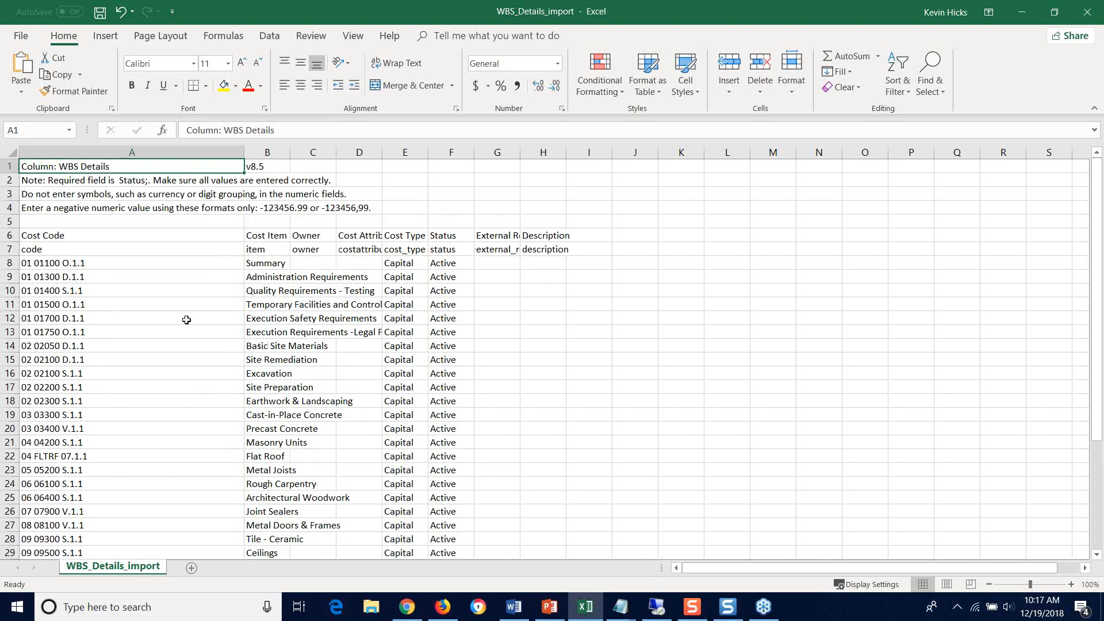
left_click(71, 319)
scroll(81, 328, "down", 3)
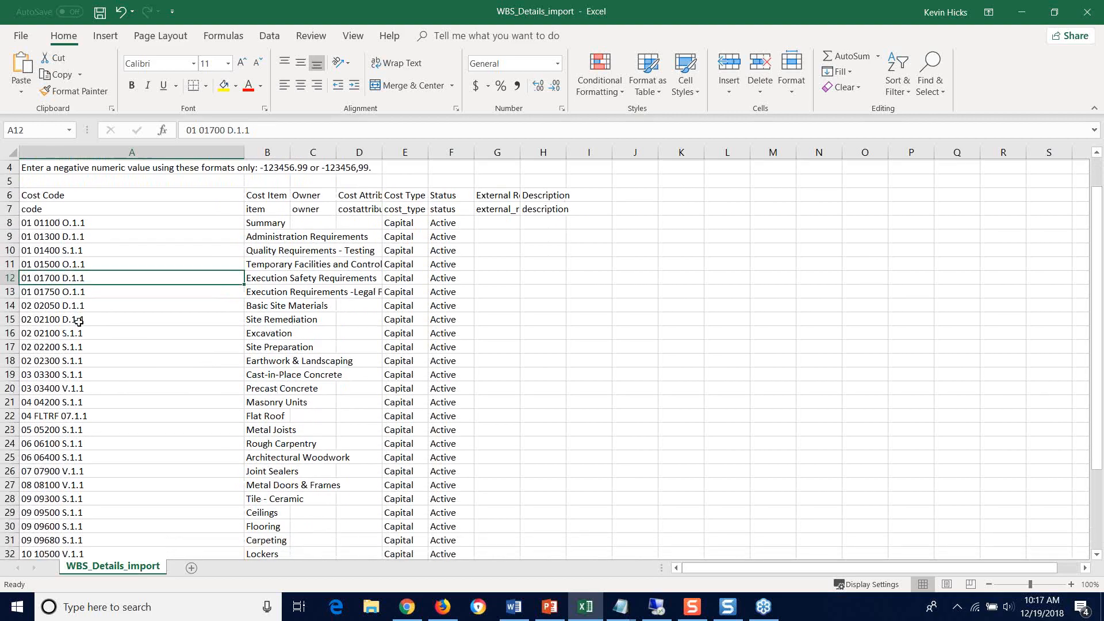
scroll(84, 338, "up", 3)
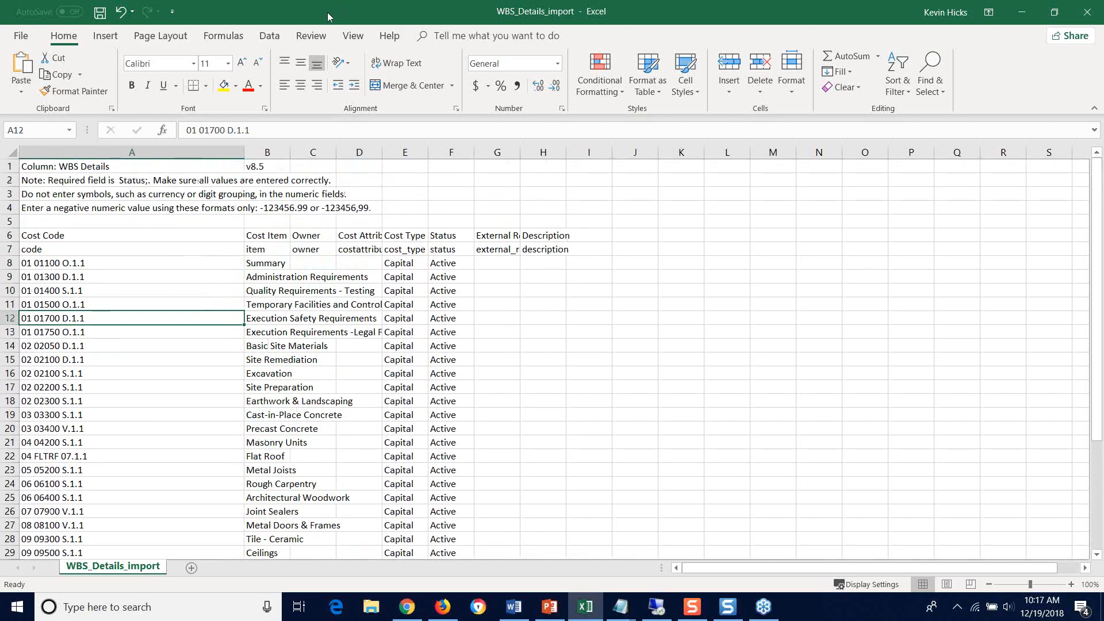
Step: Show the workbook over the activity list, compare row 9, cost code 01 01300 D.1.1, with the activity's CBS code, and minimize the workbook
left_click_drag(329, 19, 781, 137)
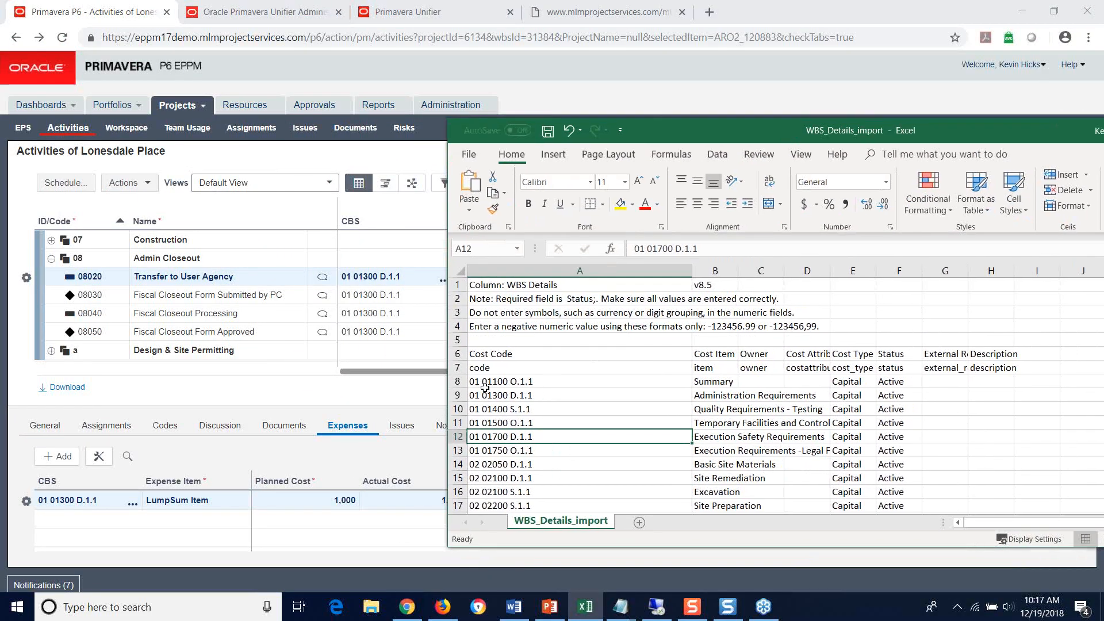
left_click(463, 395)
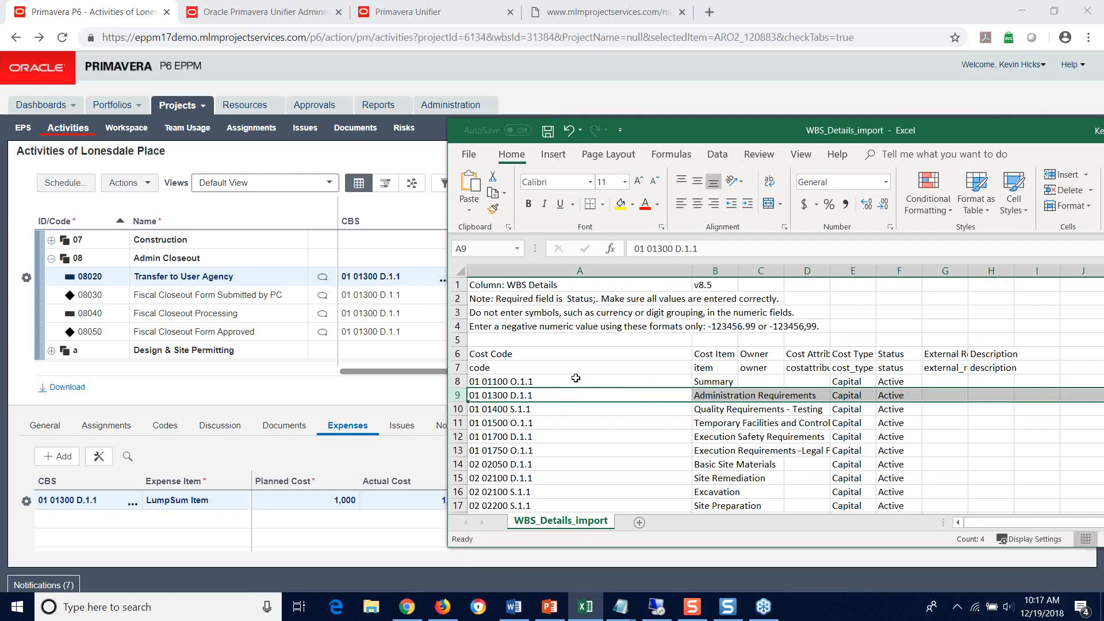
left_click_drag(735, 127, 581, 95)
left_click_drag(802, 104, 756, 104)
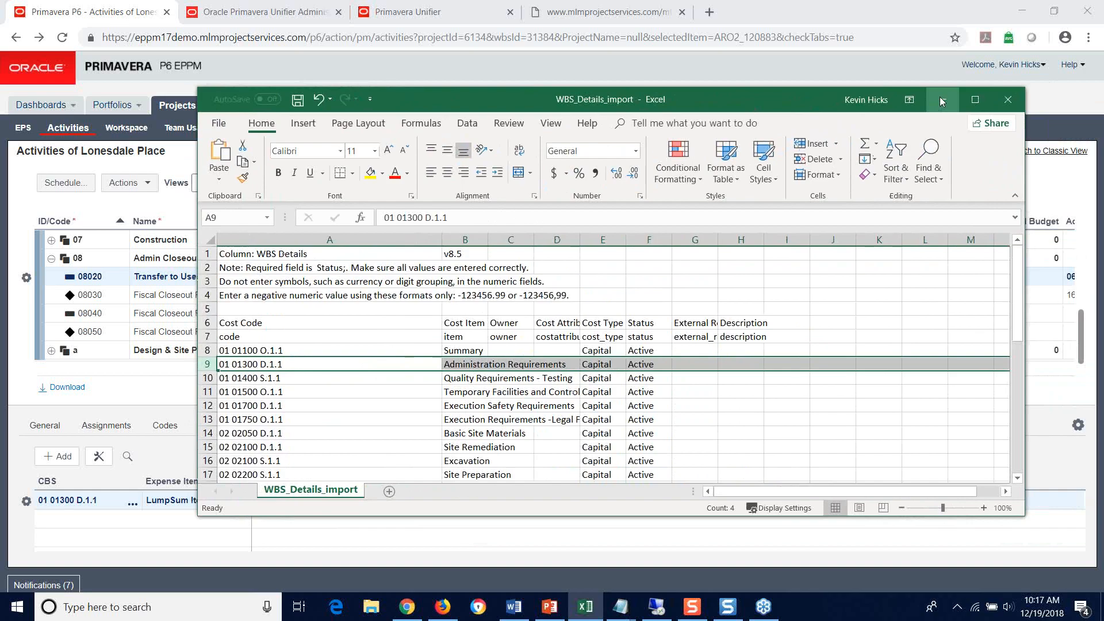
left_click(941, 101)
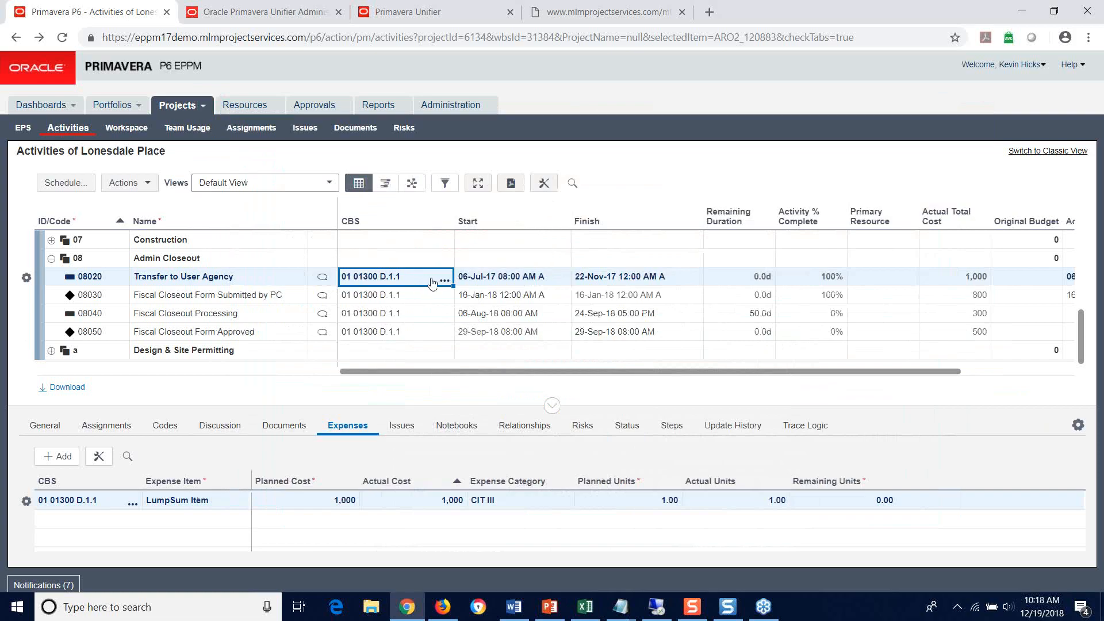
Step: Set the start date of activity 08020 Transfer to User Agency to 20-Jul-17, 08:00 AM
left_click(506, 276)
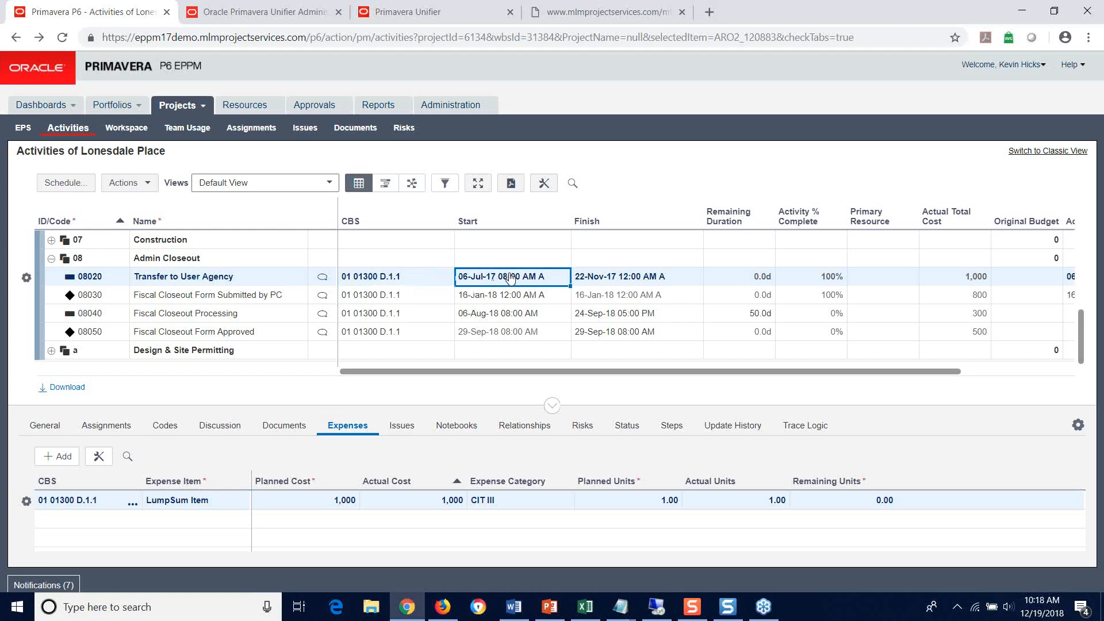
left_click(611, 278)
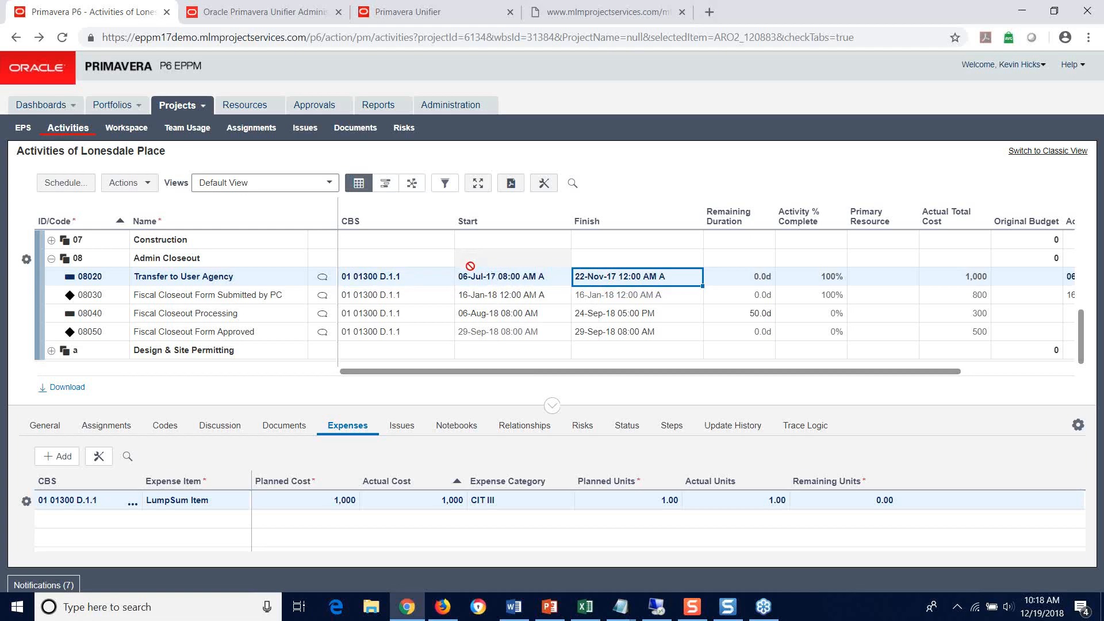
left_click(498, 278)
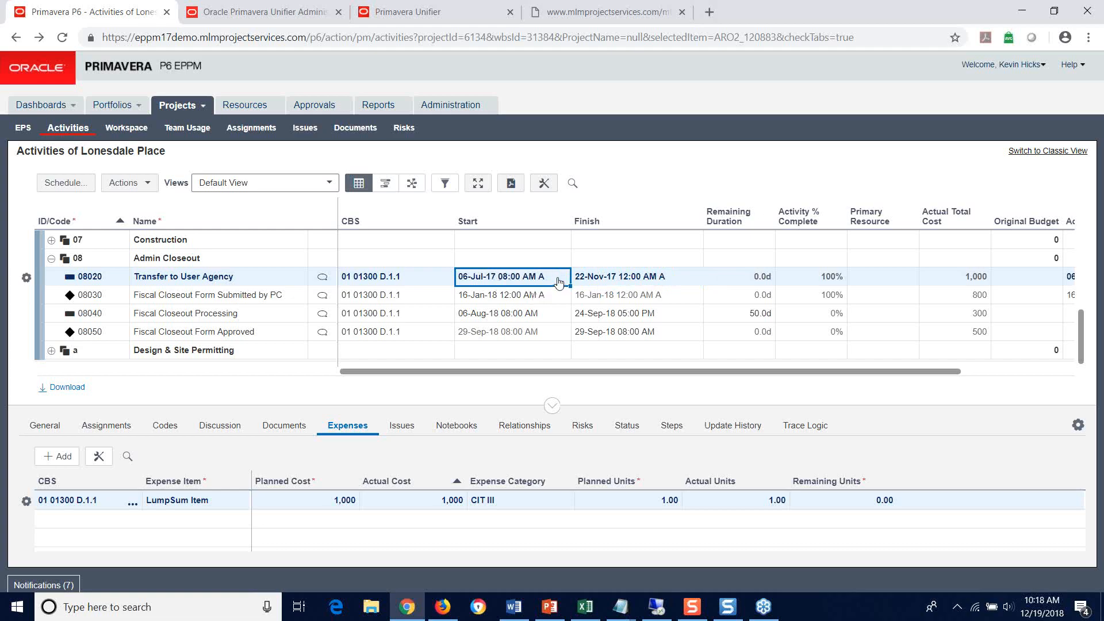
left_click(526, 279)
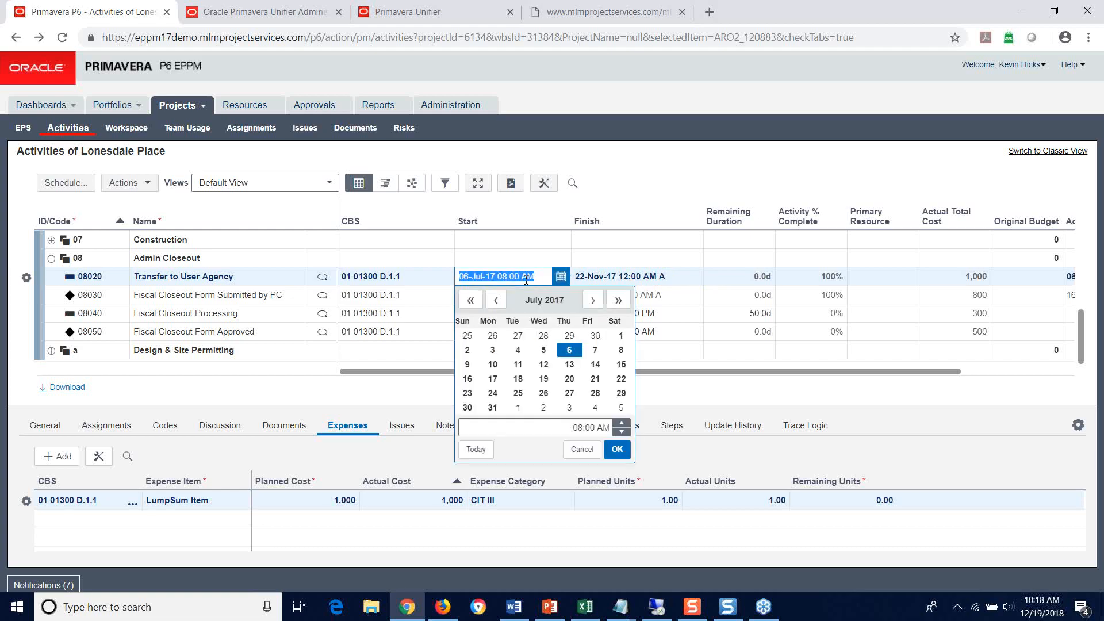
left_click(570, 379)
left_click(618, 449)
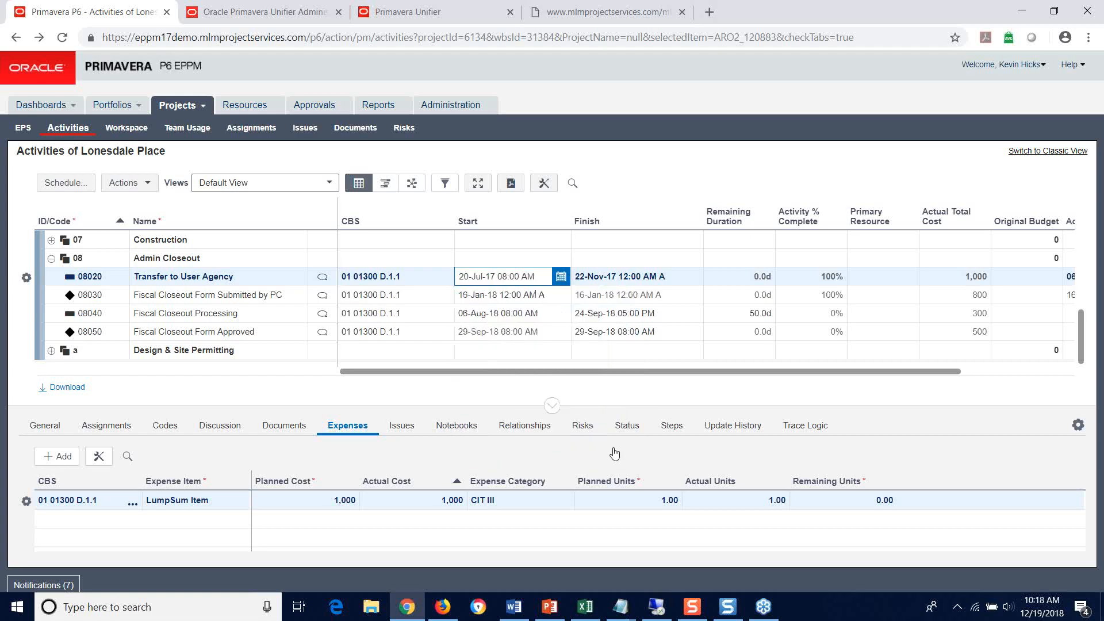
Step: Set the finish date of activity 08020 to 30-Nov-17, 12:00 AM, and save the changes
left_click(614, 281)
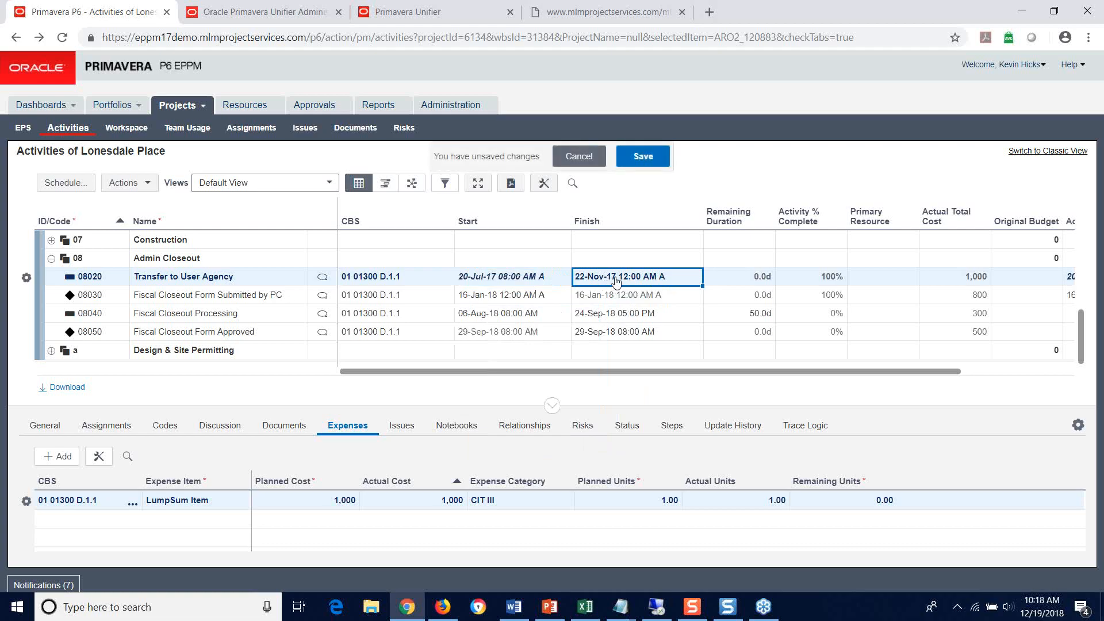
left_click(616, 280)
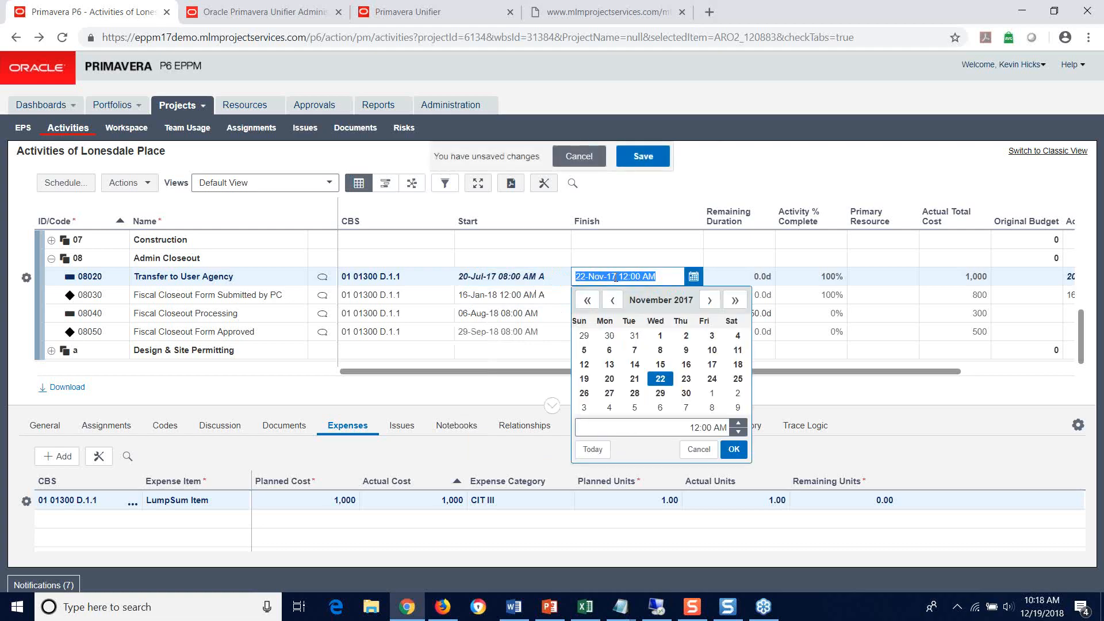
left_click(687, 392)
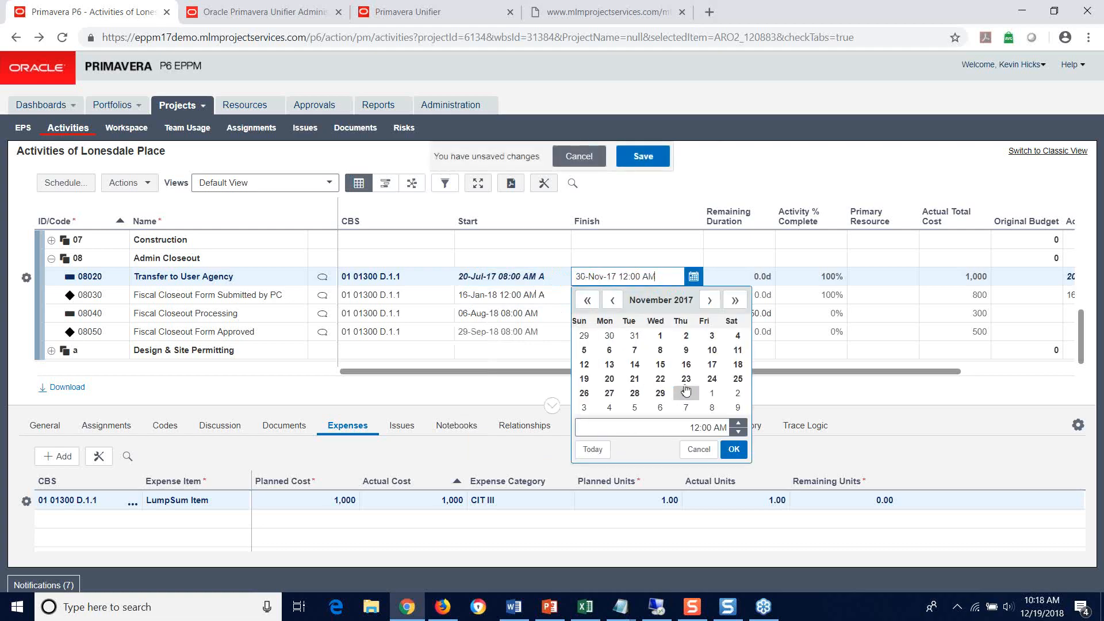
left_click(736, 451)
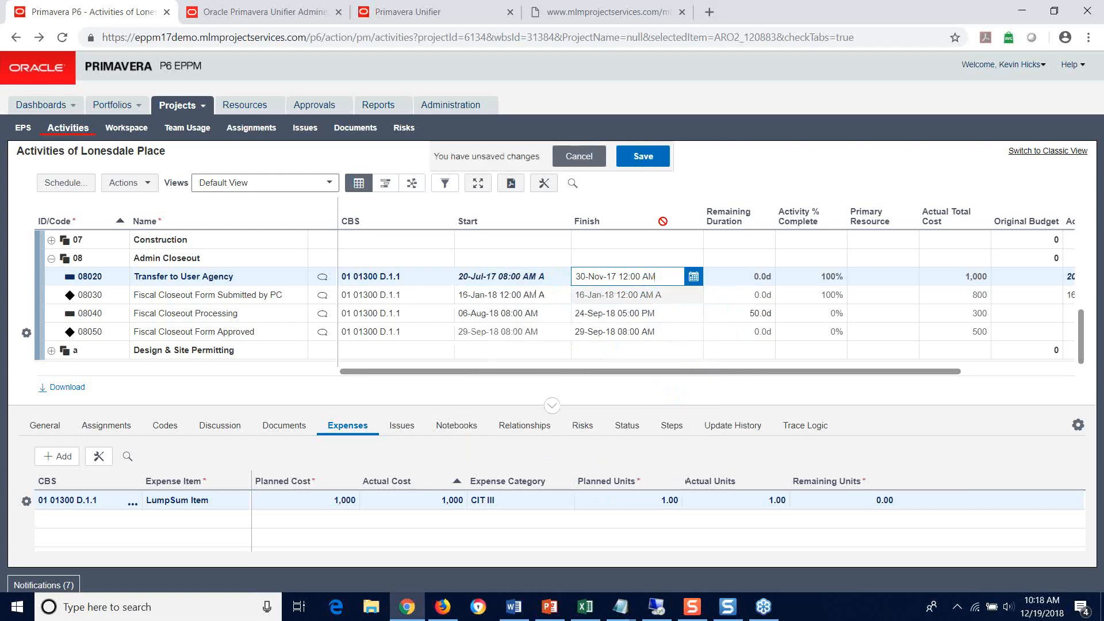
left_click(643, 158)
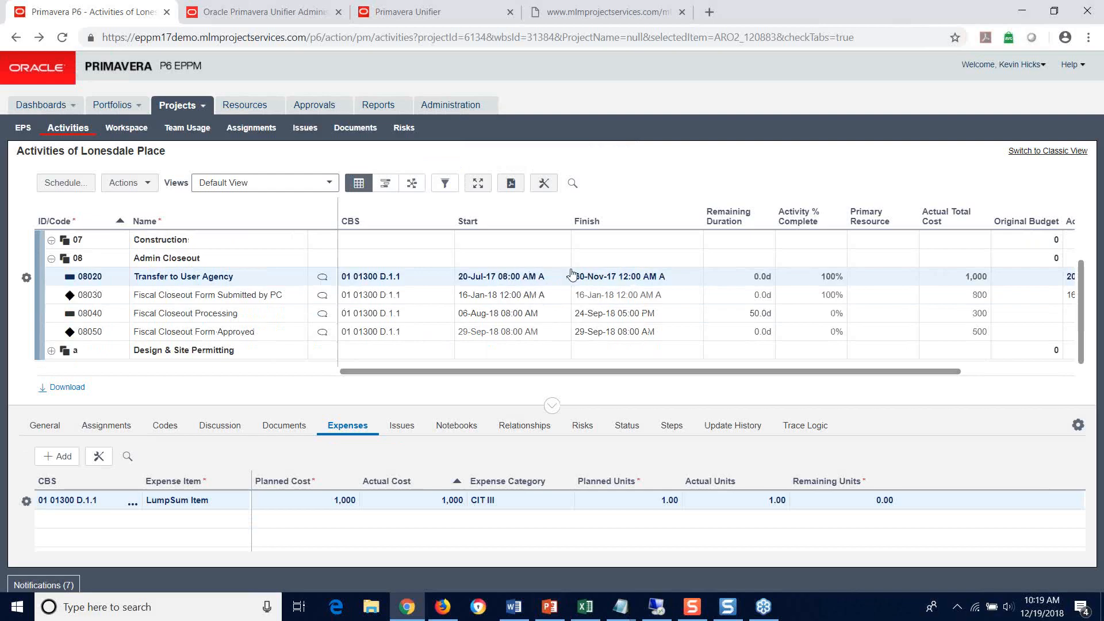
Step: Send the Lonesdale Place project data to the schedule sheet through the data exchange
left_click(150, 183)
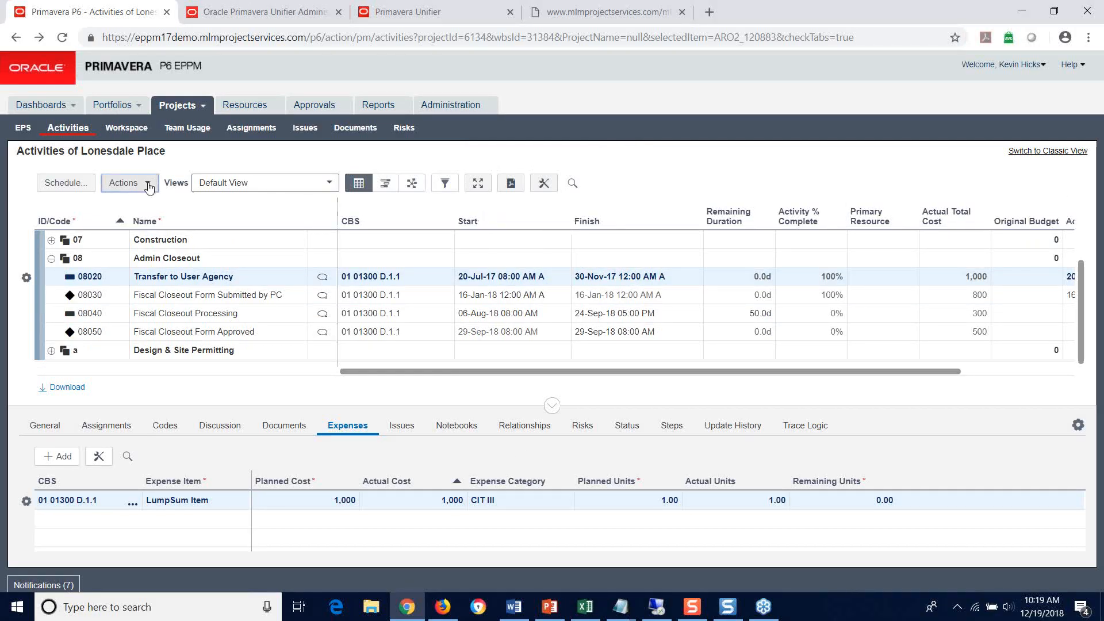
mouse_move(159, 285)
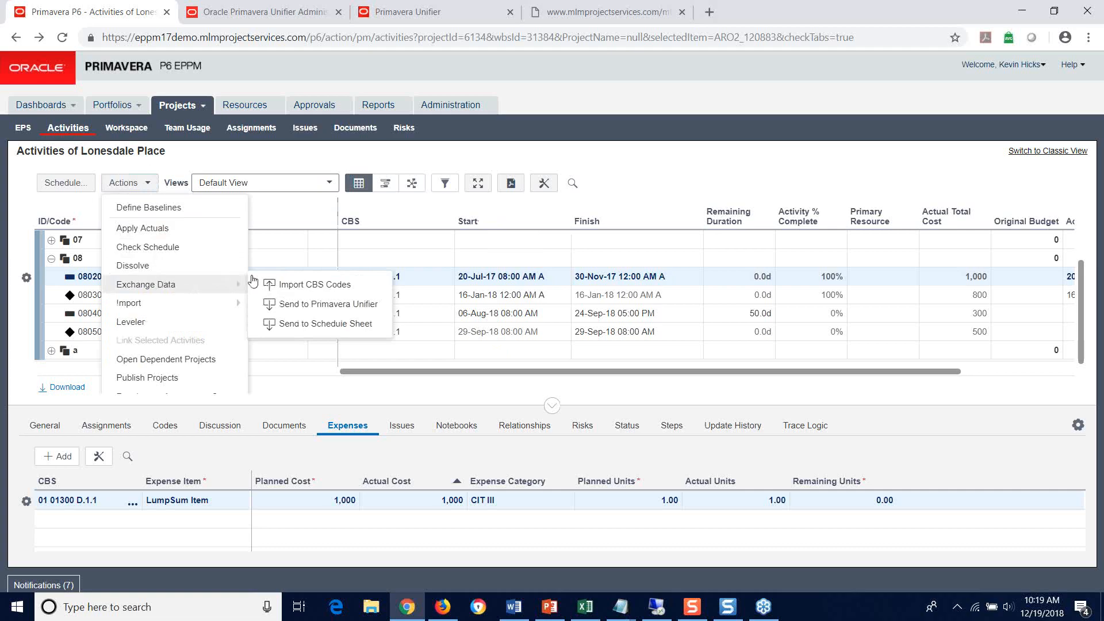
left_click(317, 324)
left_click(670, 235)
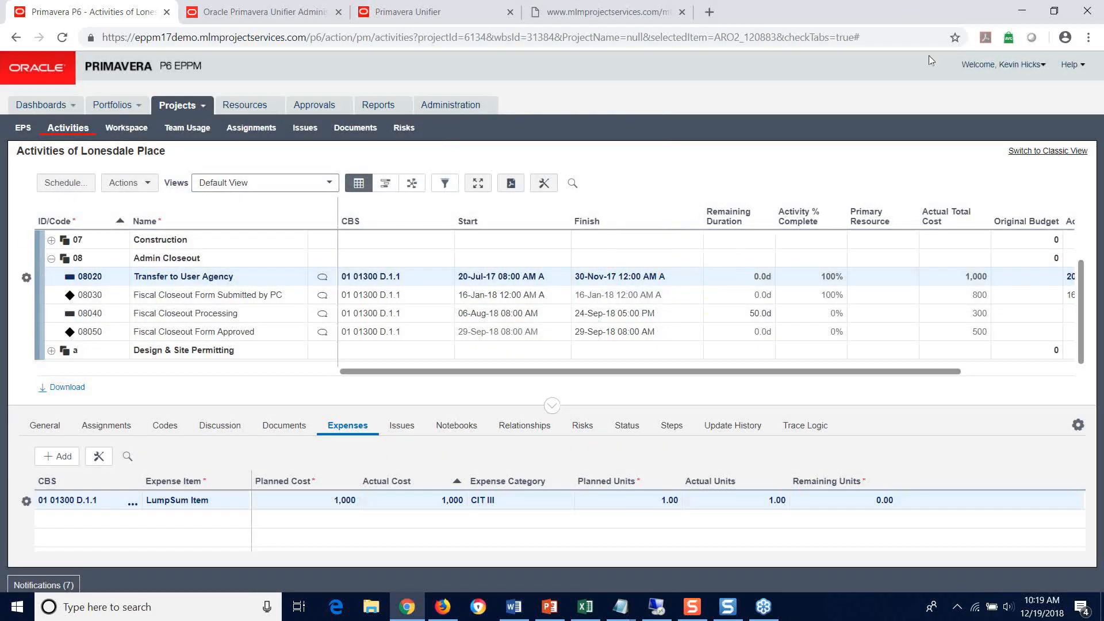
left_click(1029, 7)
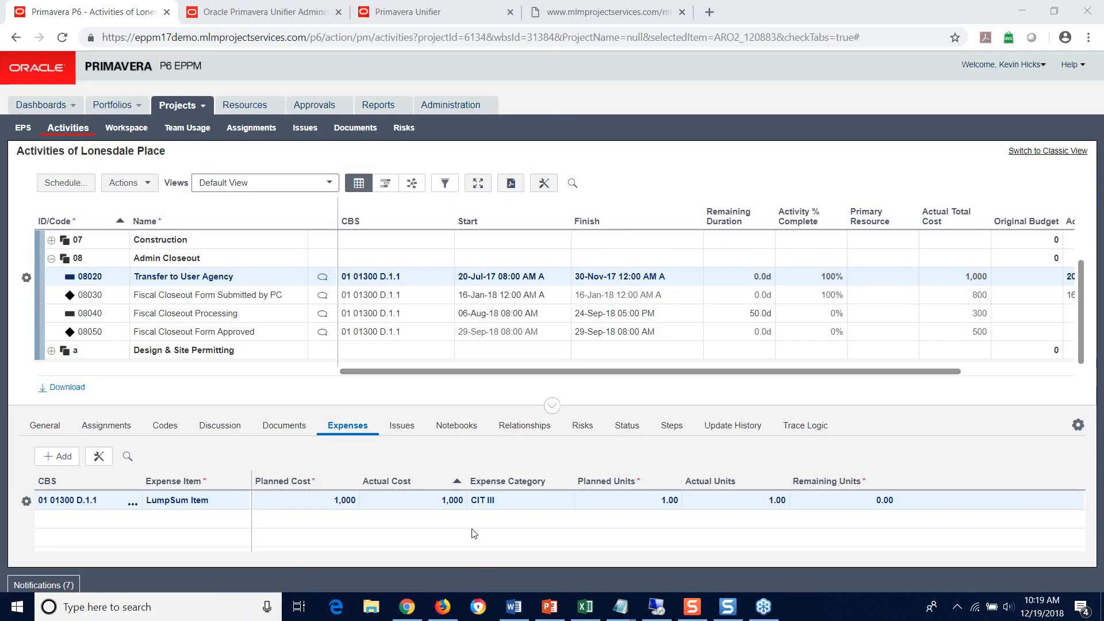
Step: Check the service status of the Send To Schedule Sheet job for Lonesdale Place, and close the status window
left_click(1042, 68)
left_click(1016, 101)
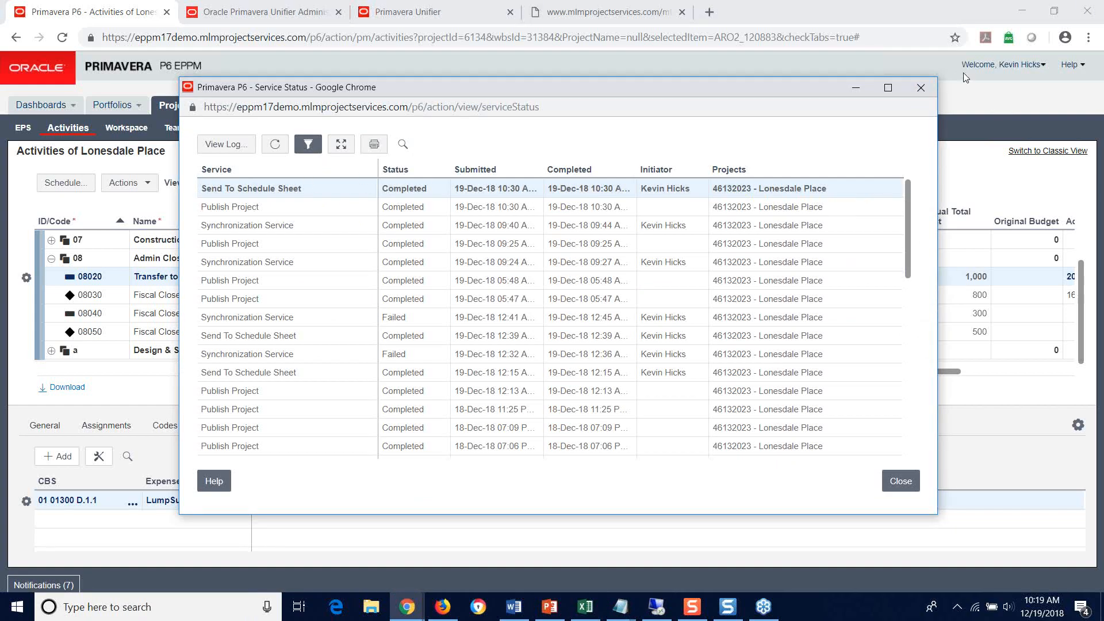
left_click(921, 88)
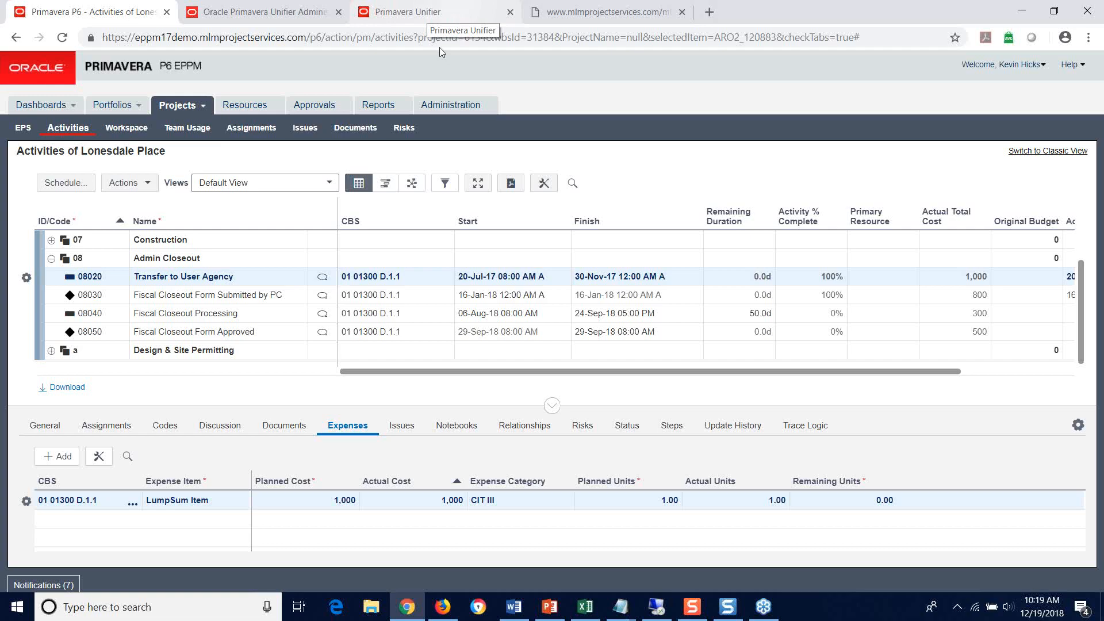
Step: Switch to Primavera Unifier and open the Lonesdale P6 Schedule from the project's schedule sheets
left_click(433, 13)
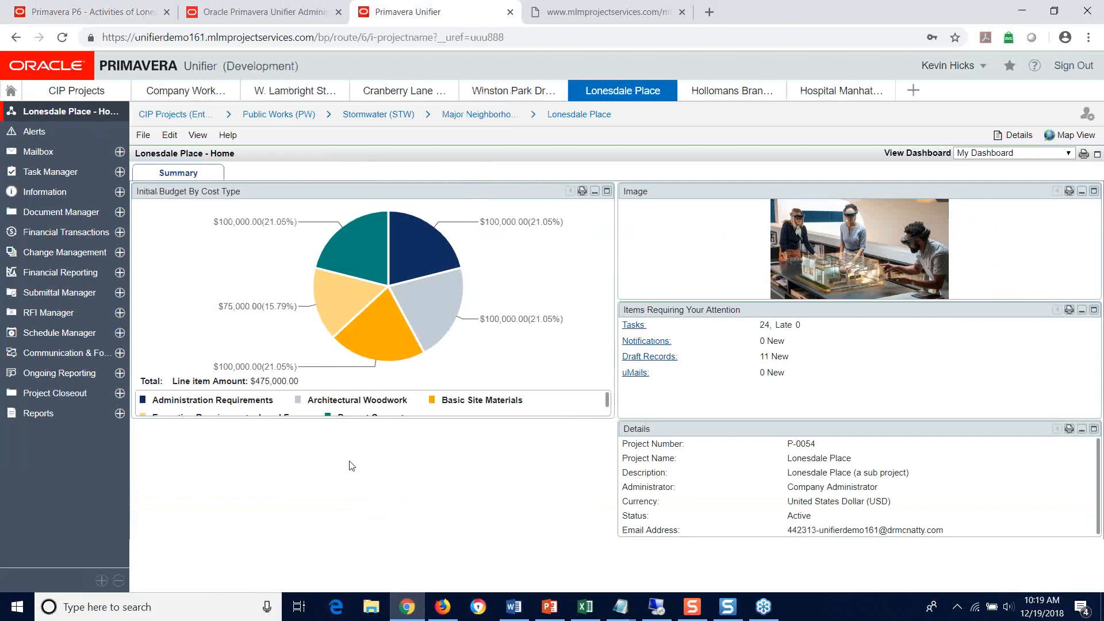
left_click(38, 337)
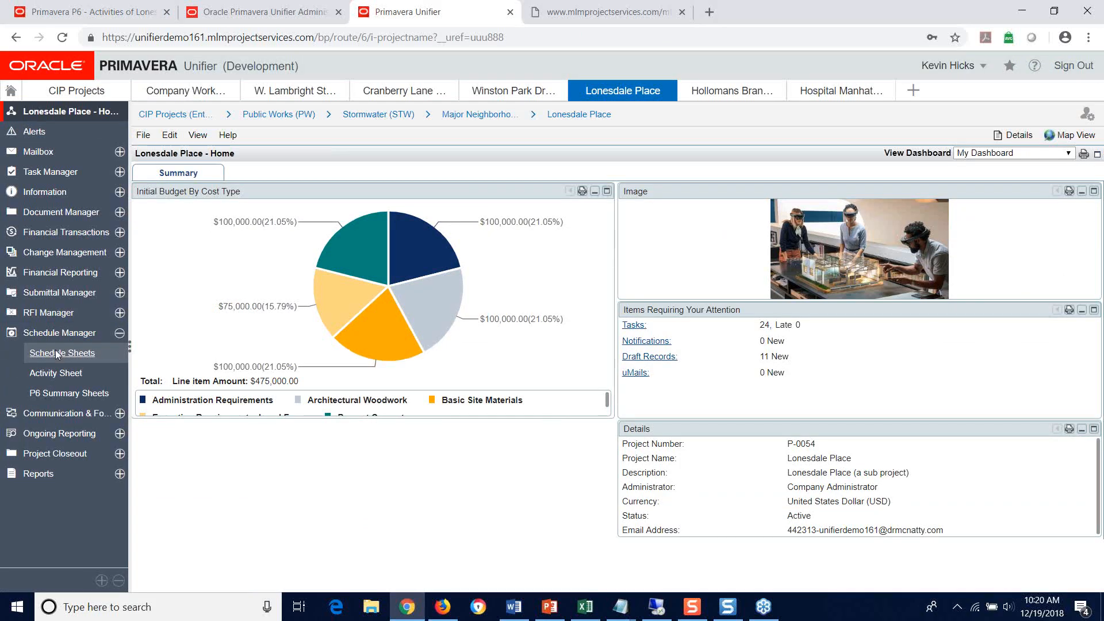
left_click(57, 352)
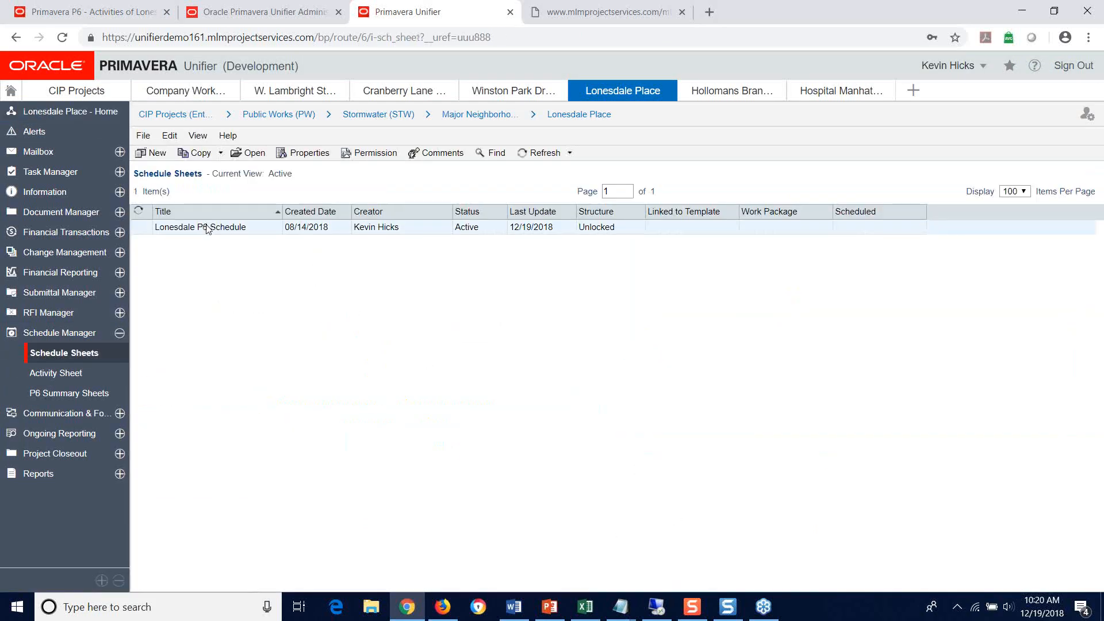
double_click(209, 229)
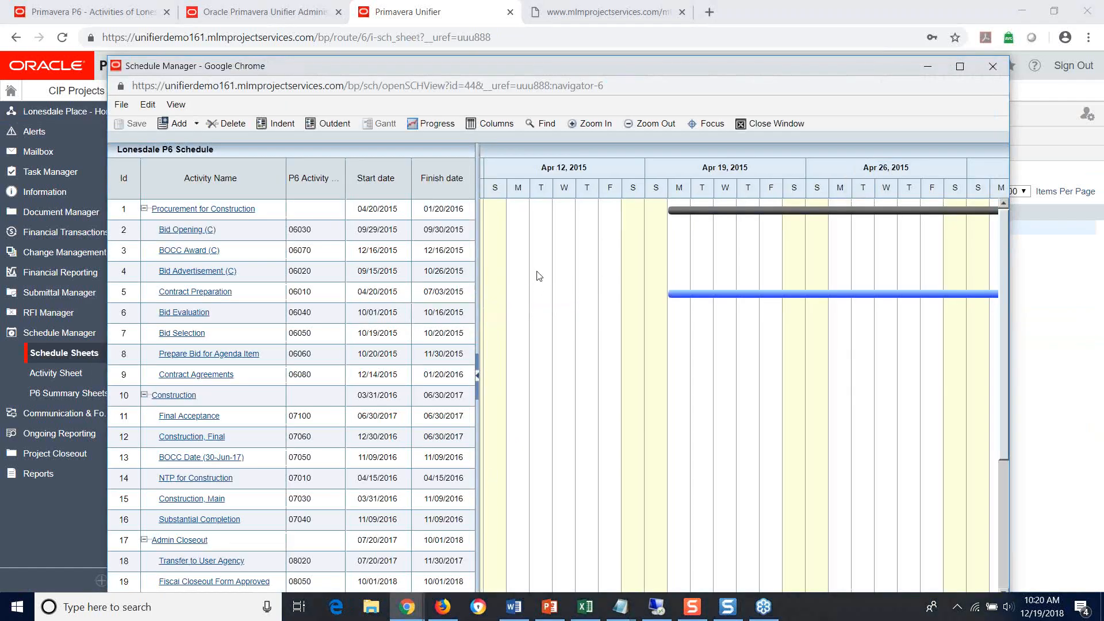
Step: Widen the schedule grid through the Duration column, check the dates of activity 08020 Transfer to User Agency, and close the sheet
left_click_drag(481, 147, 687, 190)
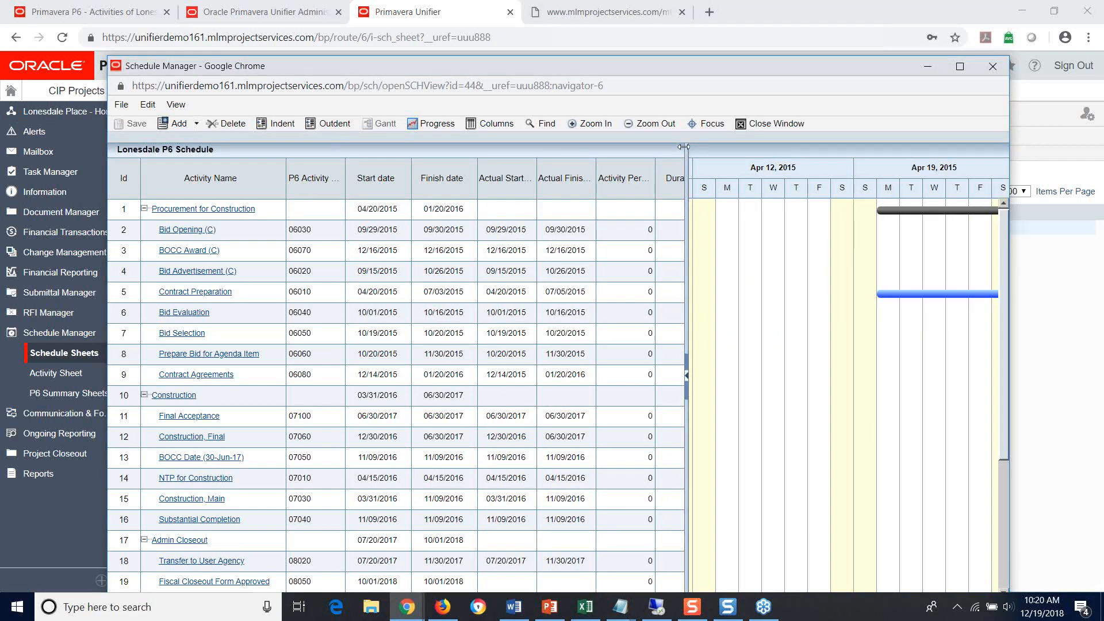
left_click_drag(686, 148, 716, 140)
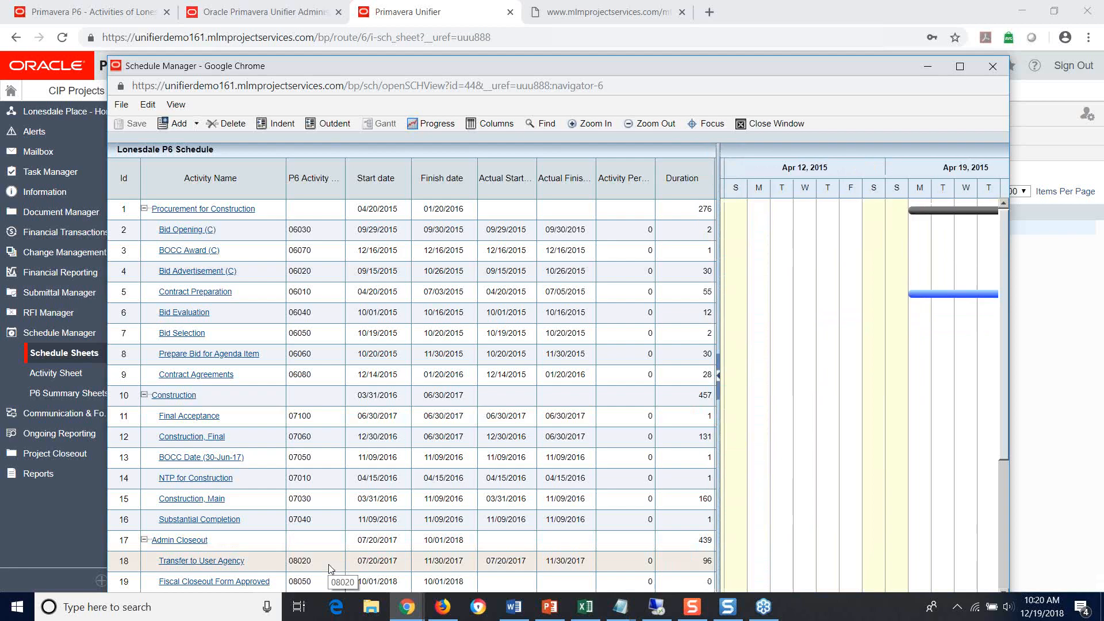
scroll(327, 547, "down", 1)
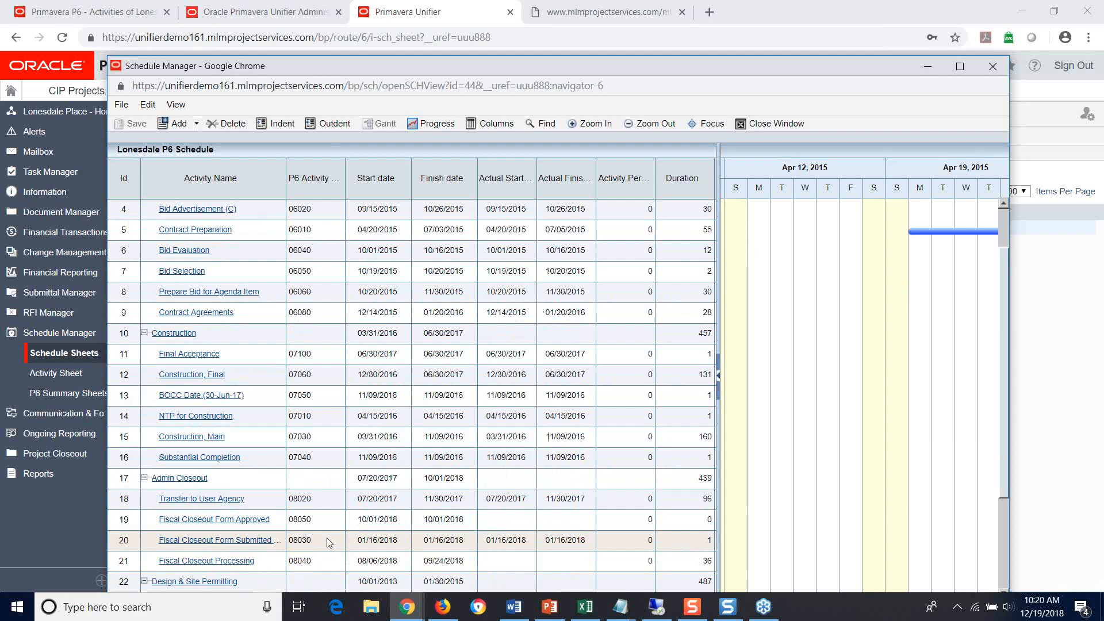
scroll(327, 537, "down", 1)
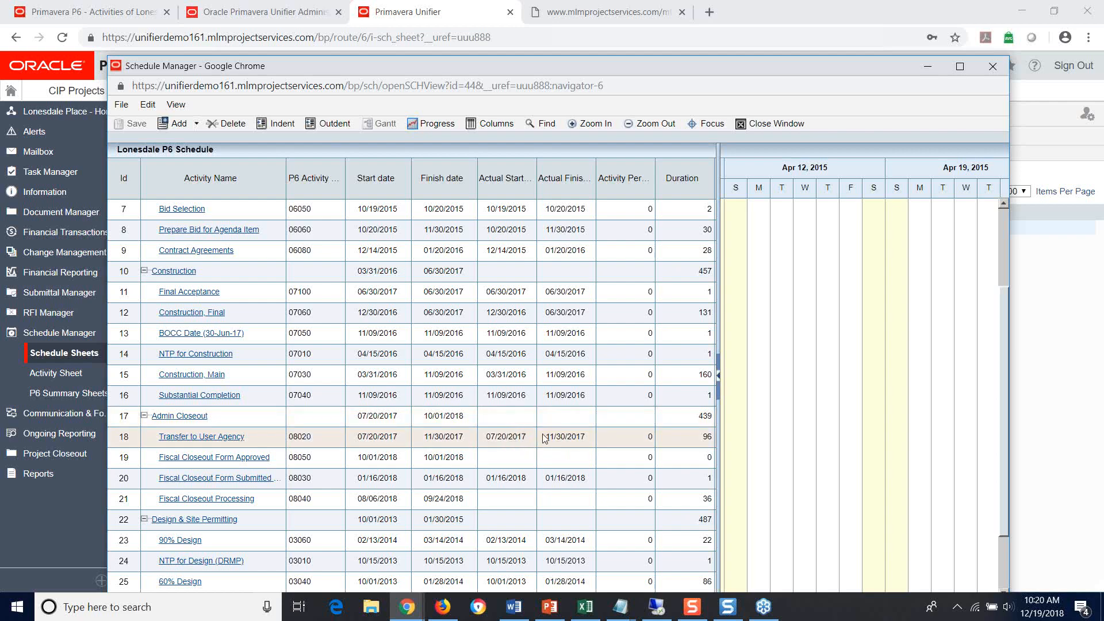
left_click(768, 123)
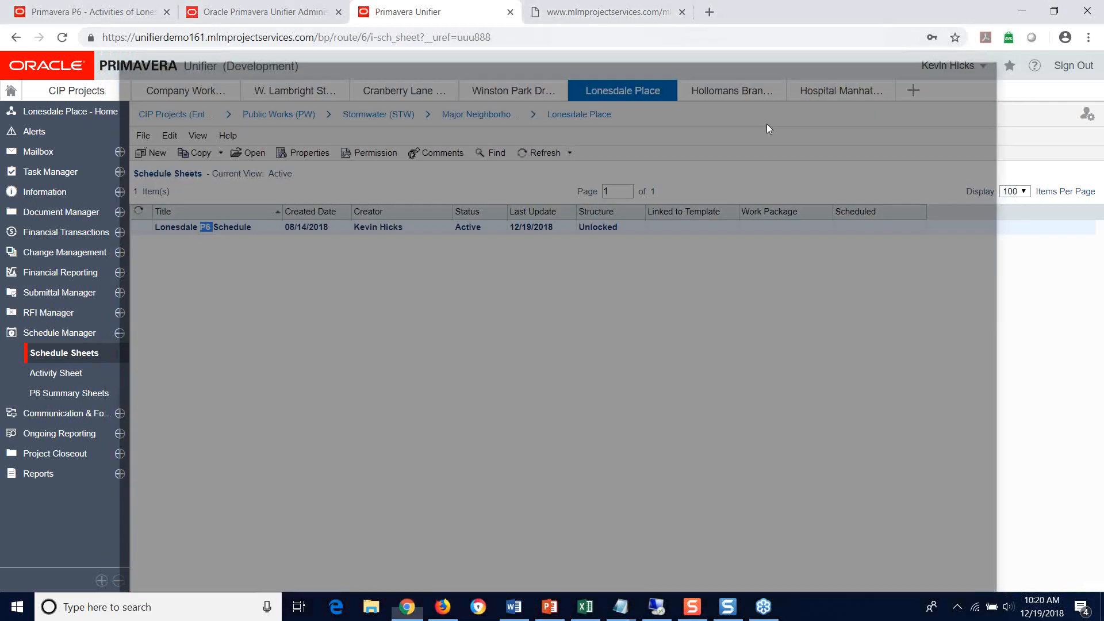
Step: Refresh the Lonesdale P6 Schedule and reopen it with the grid widened through the Duration column
left_click(530, 155)
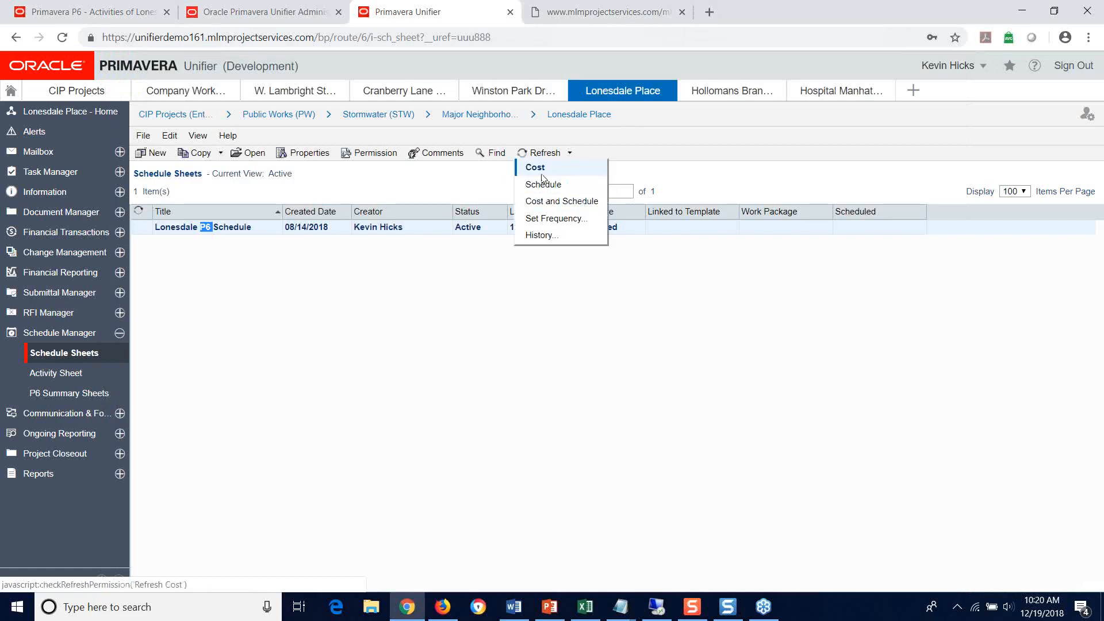
left_click(542, 175)
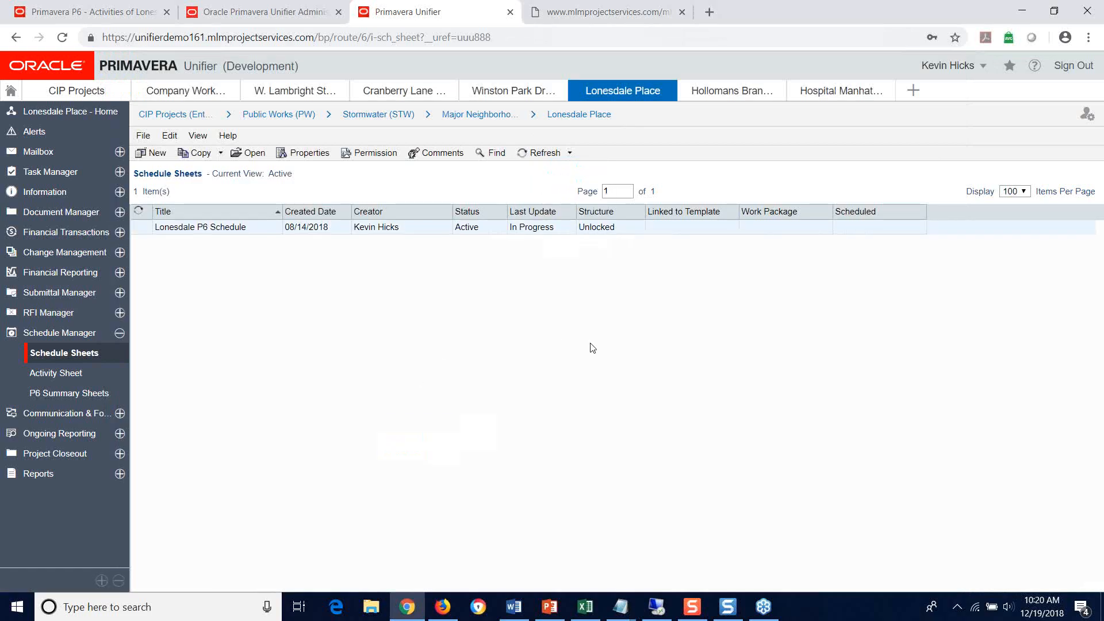
double_click(208, 228)
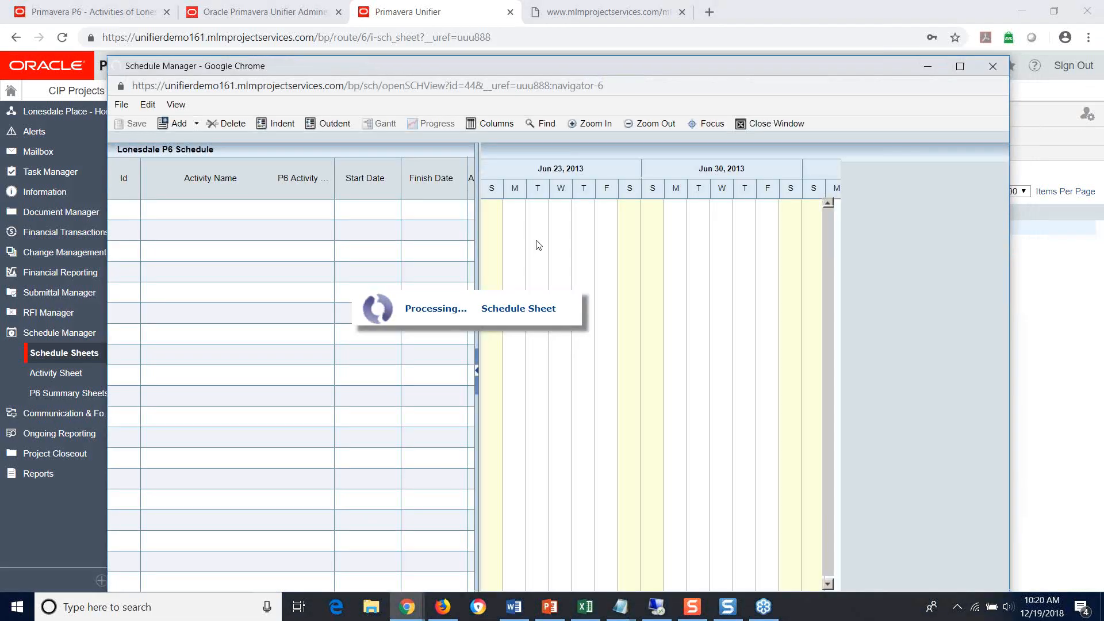
left_click_drag(476, 150, 721, 148)
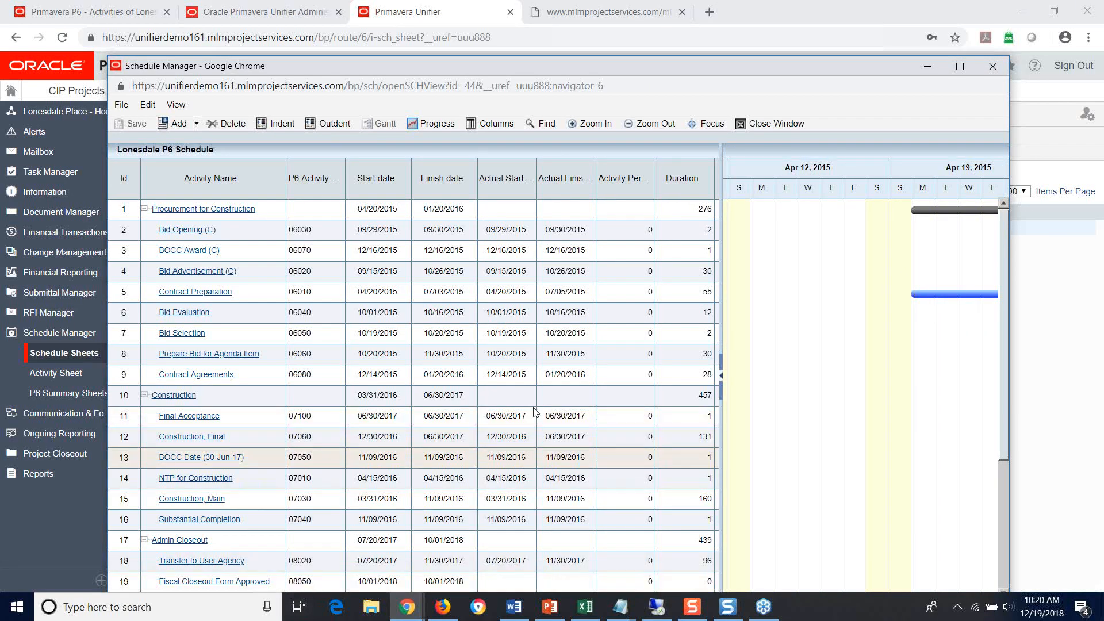
Step: Examine the actual start and finish of Transfer to User Agency, and move the schedule window clear of the P6 browser tab
scroll(535, 411, "down", 2)
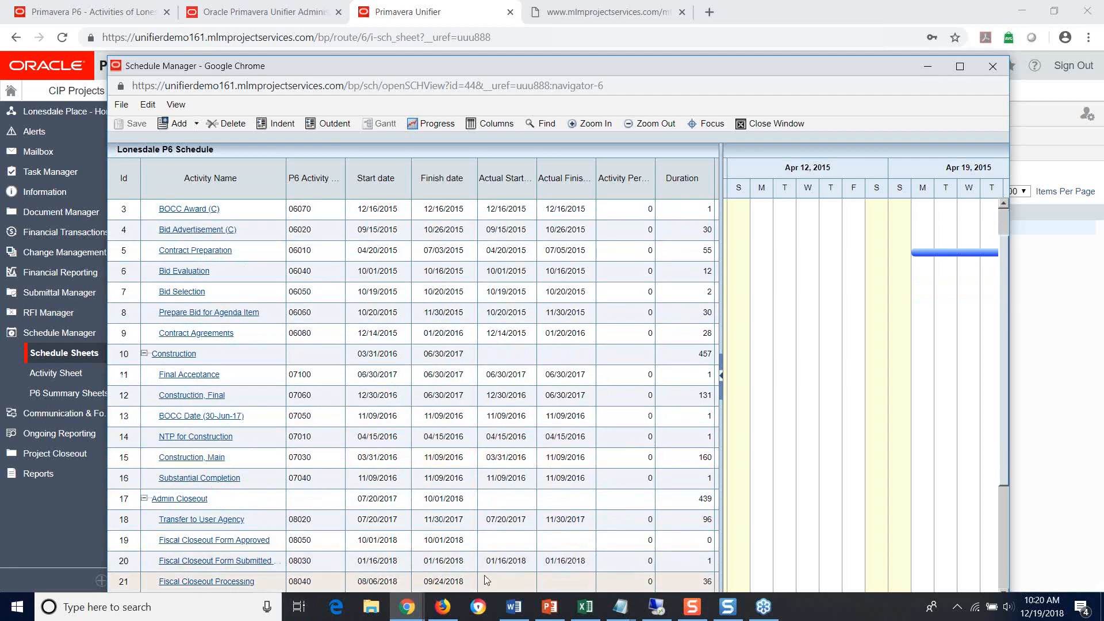
left_click(514, 520)
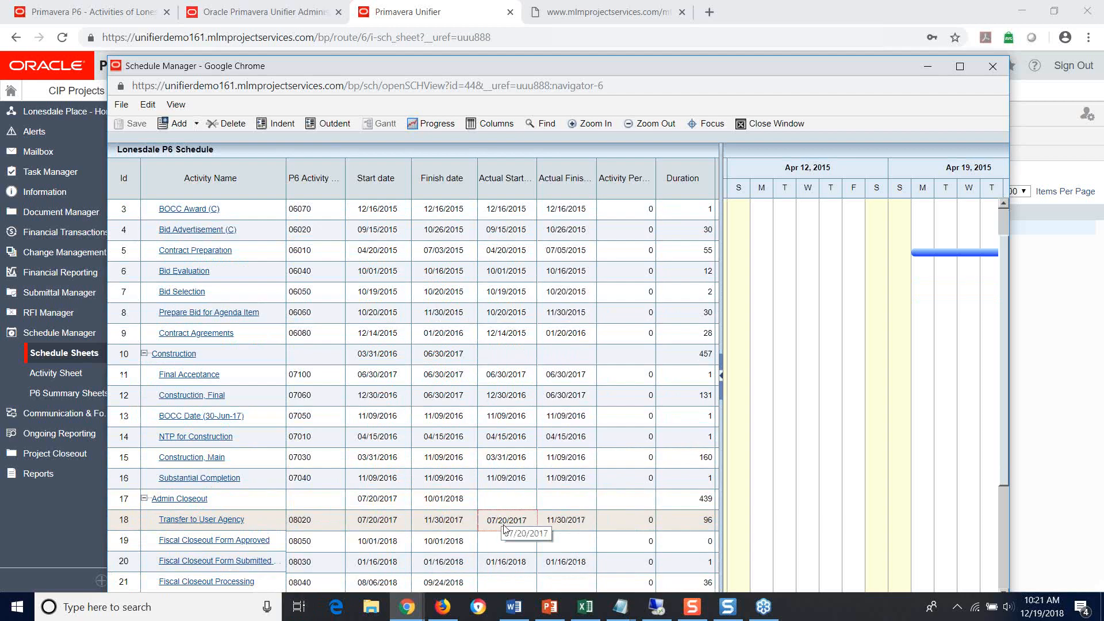
left_click_drag(530, 68, 695, 6)
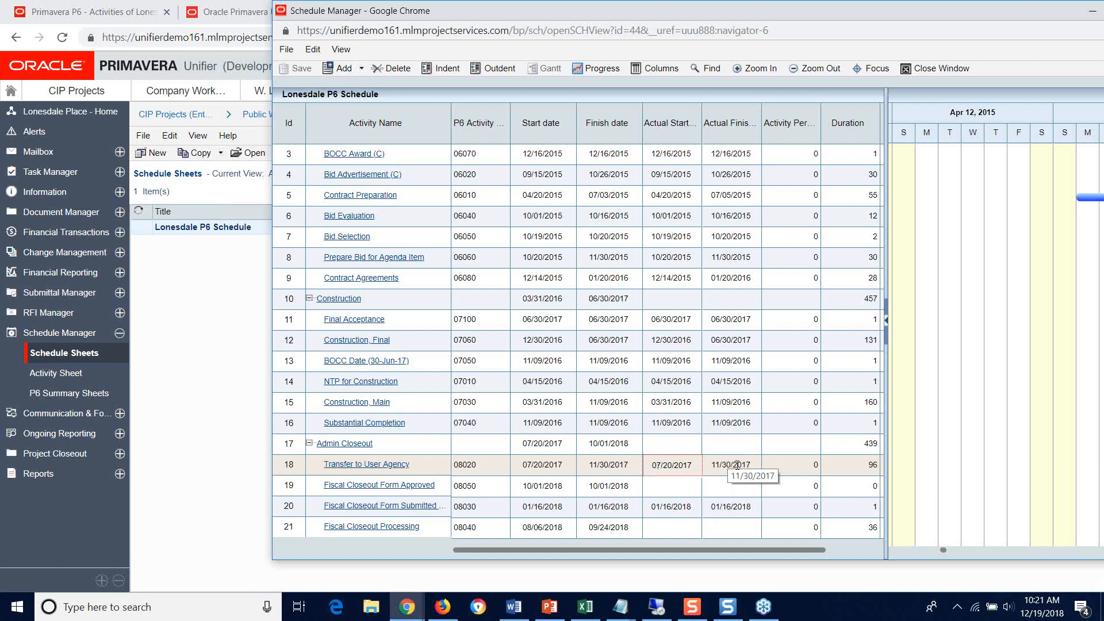
Step: Compare the dates of activity 08020 in P6 with its row in the Unifier schedule sheet, and minimize the sheet
left_click(113, 10)
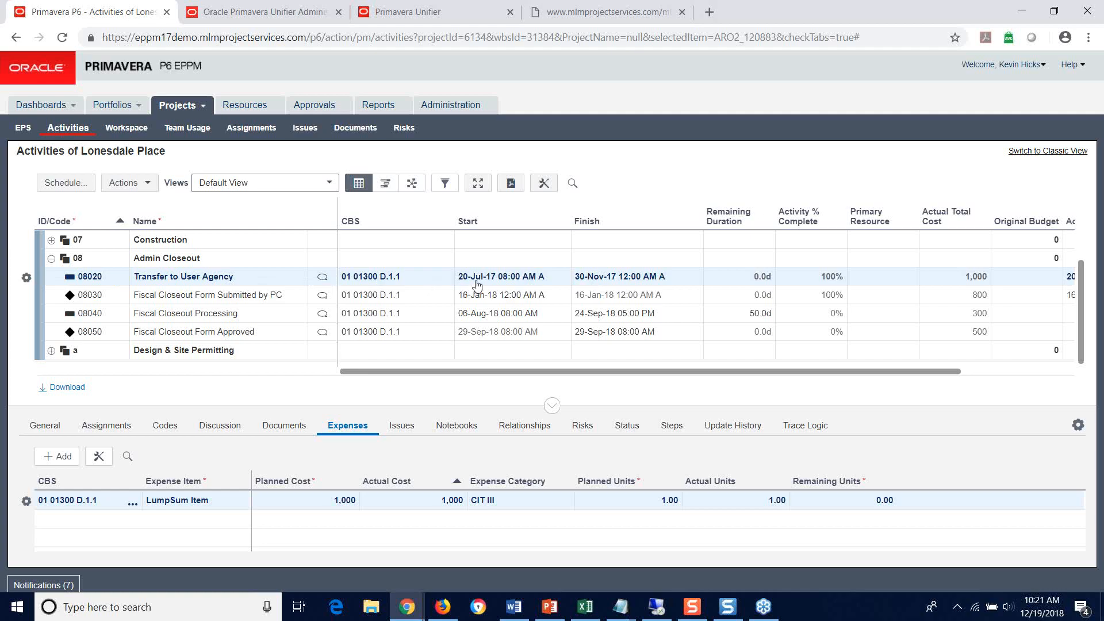
left_click(425, 12)
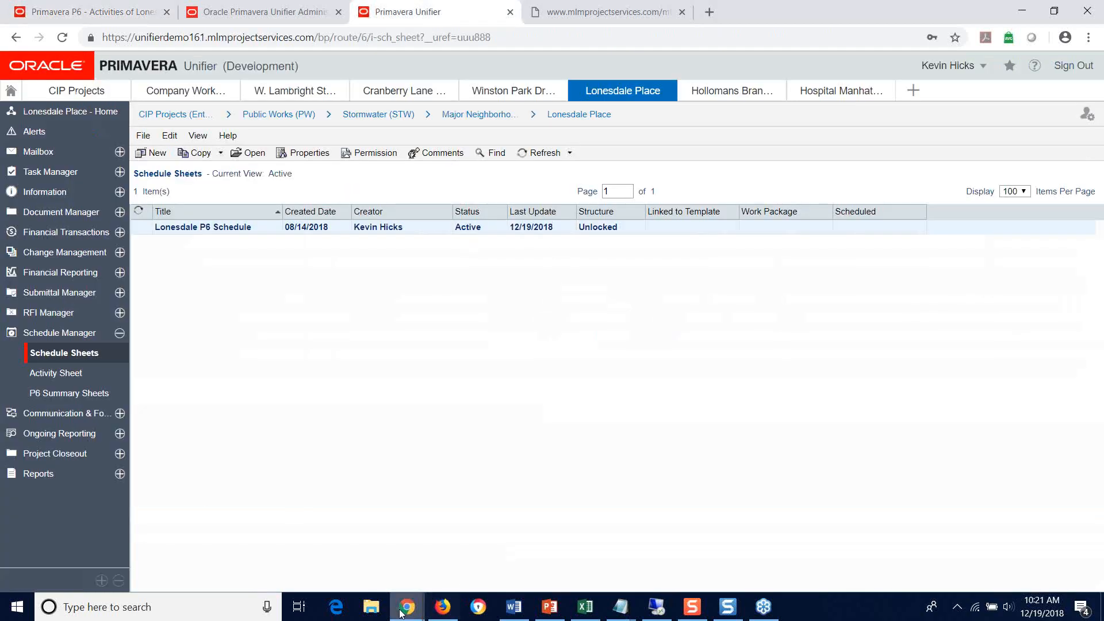
mouse_move(401, 613)
left_click(478, 534)
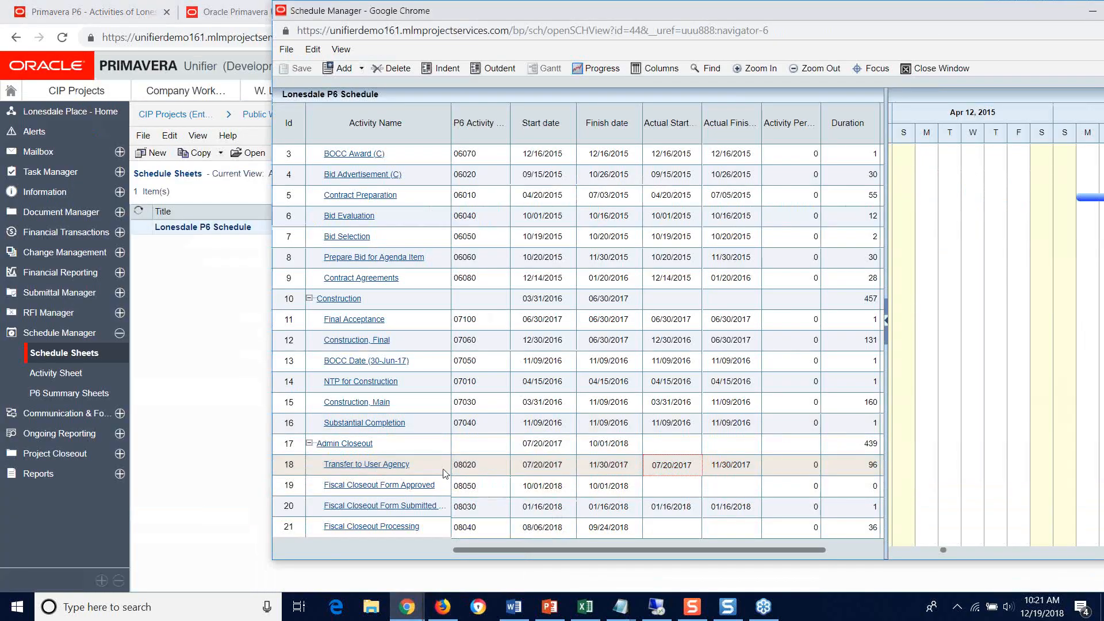
left_click(687, 463)
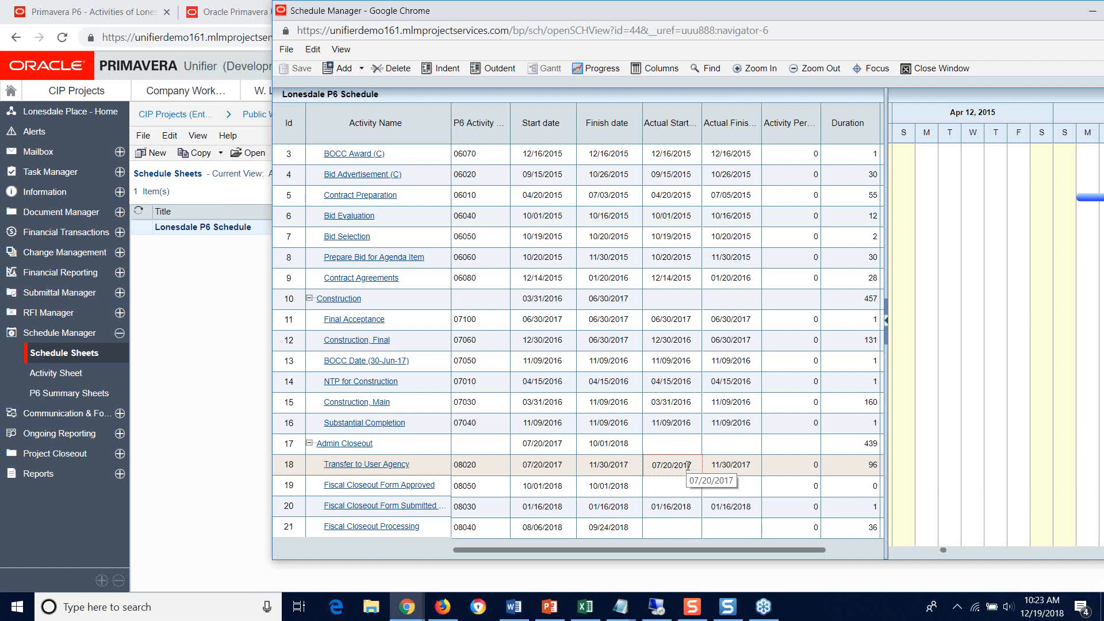
left_click(688, 466)
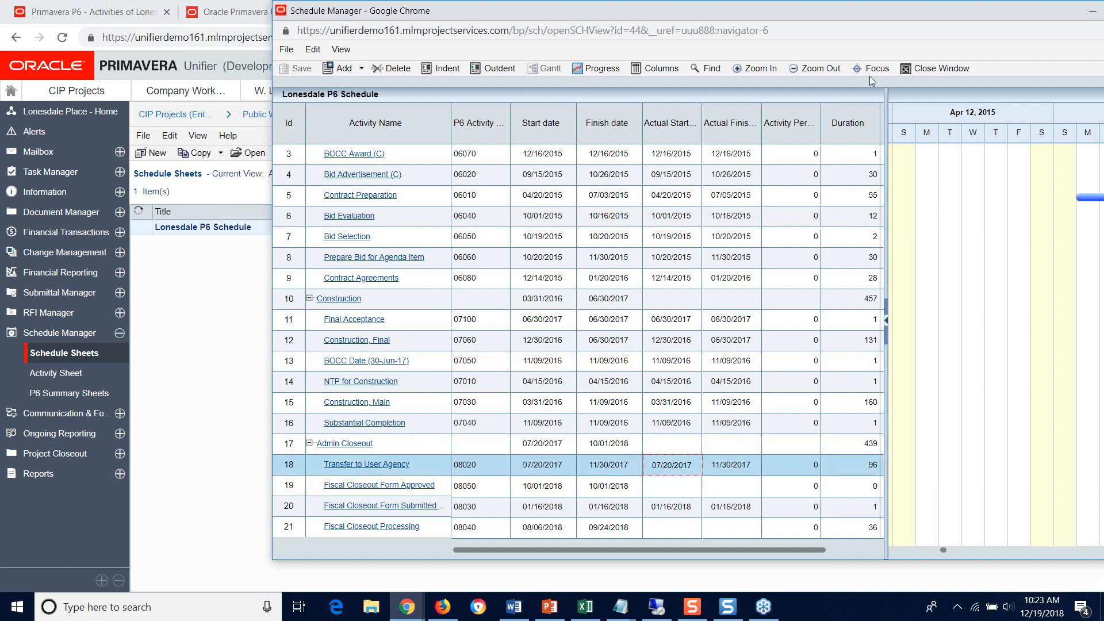
left_click_drag(846, 22, 691, 65)
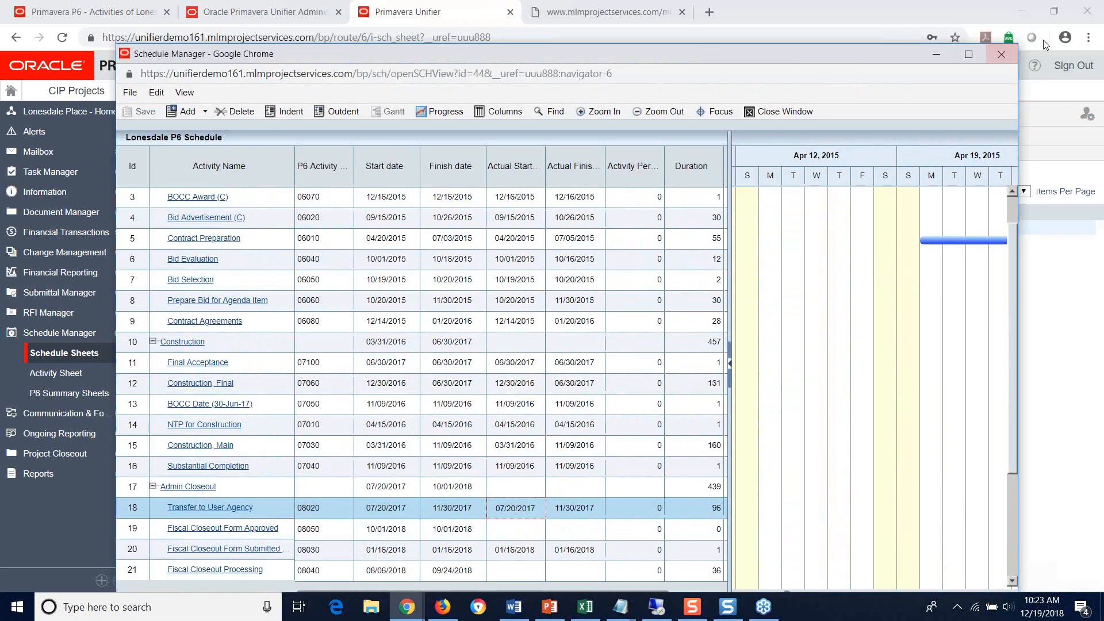
left_click(934, 58)
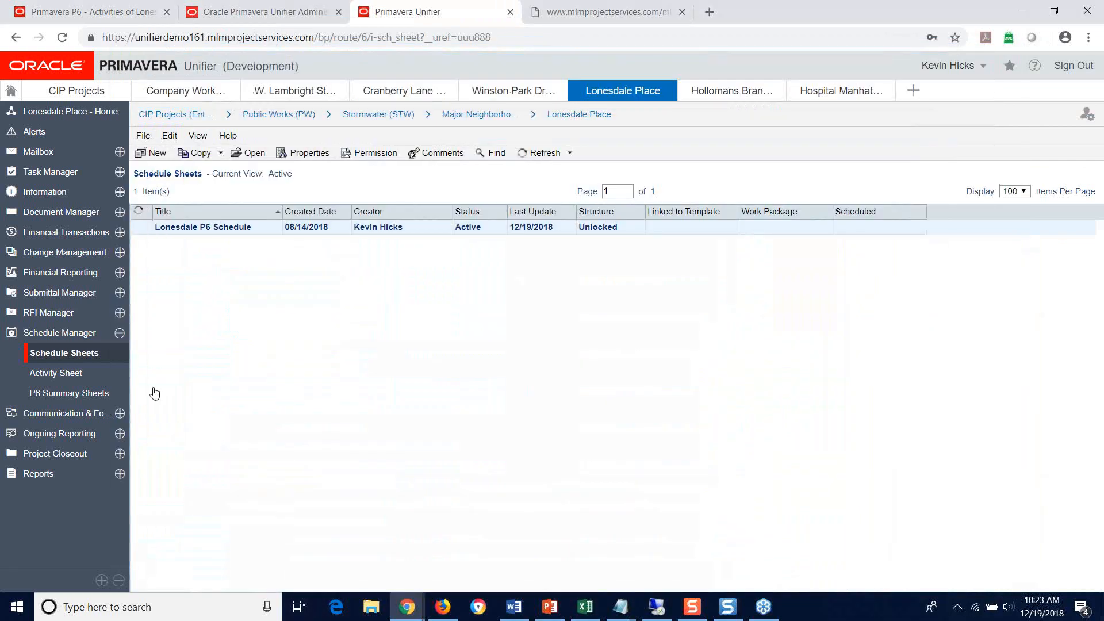
Step: Open the Lonesdale Place activity sheet and locate the actual total cost of activity 06040 Bid Evaluation
left_click(66, 378)
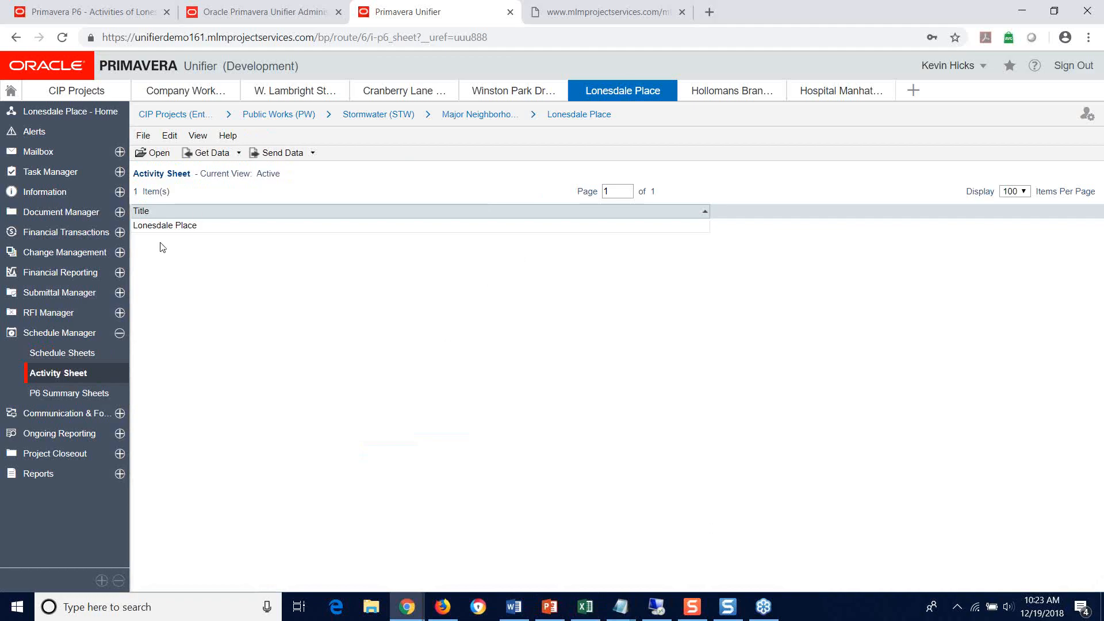
left_click(169, 228)
double_click(169, 228)
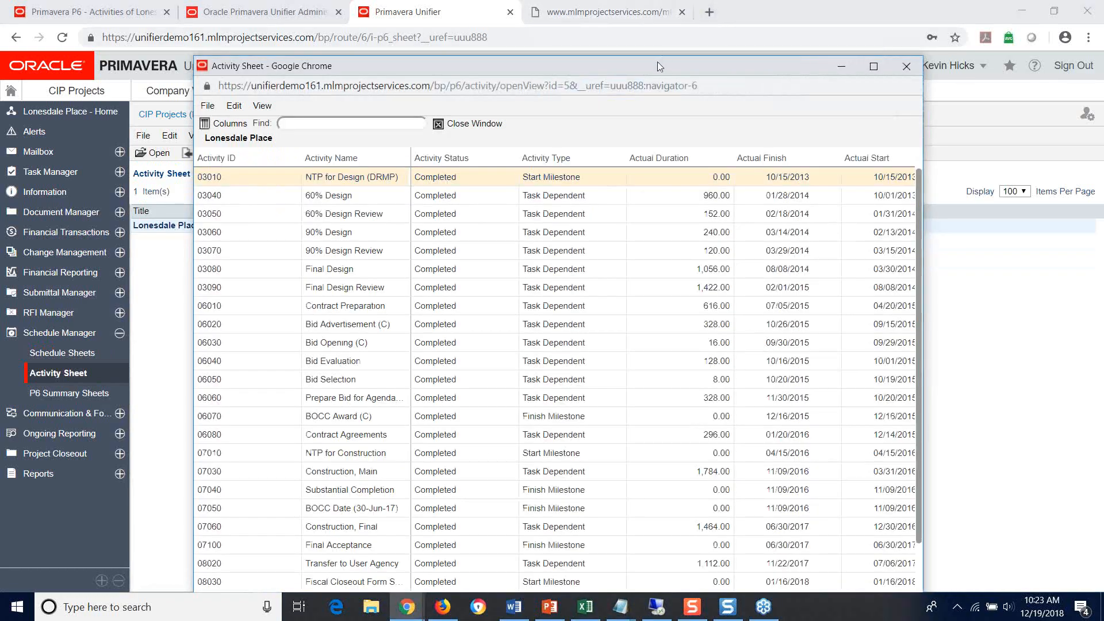
left_click_drag(659, 67, 657, 12)
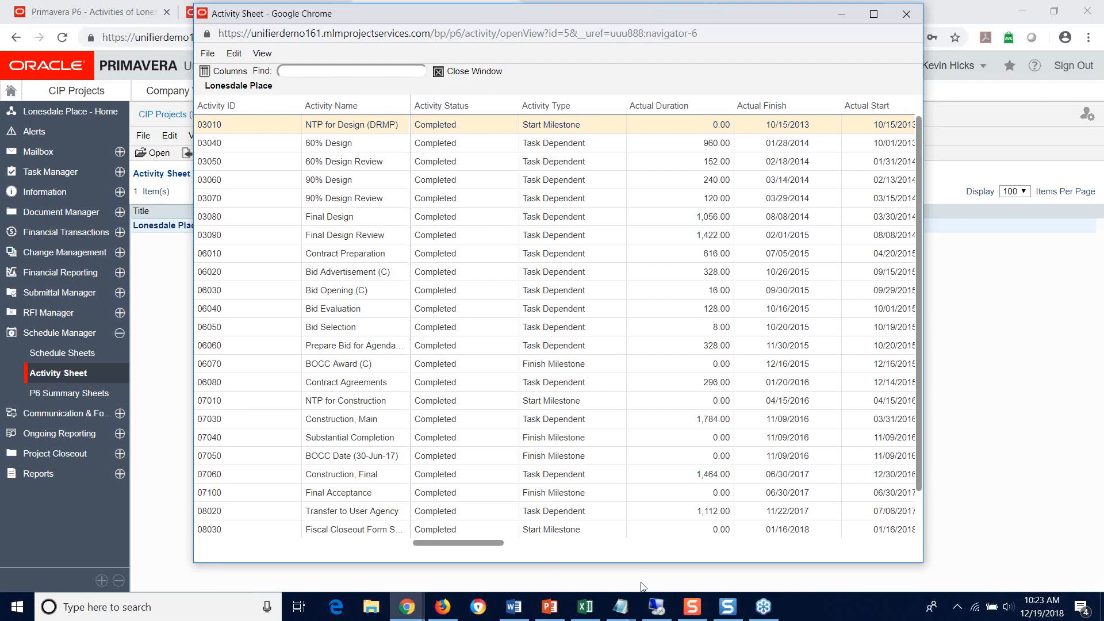
left_click_drag(451, 545, 482, 578)
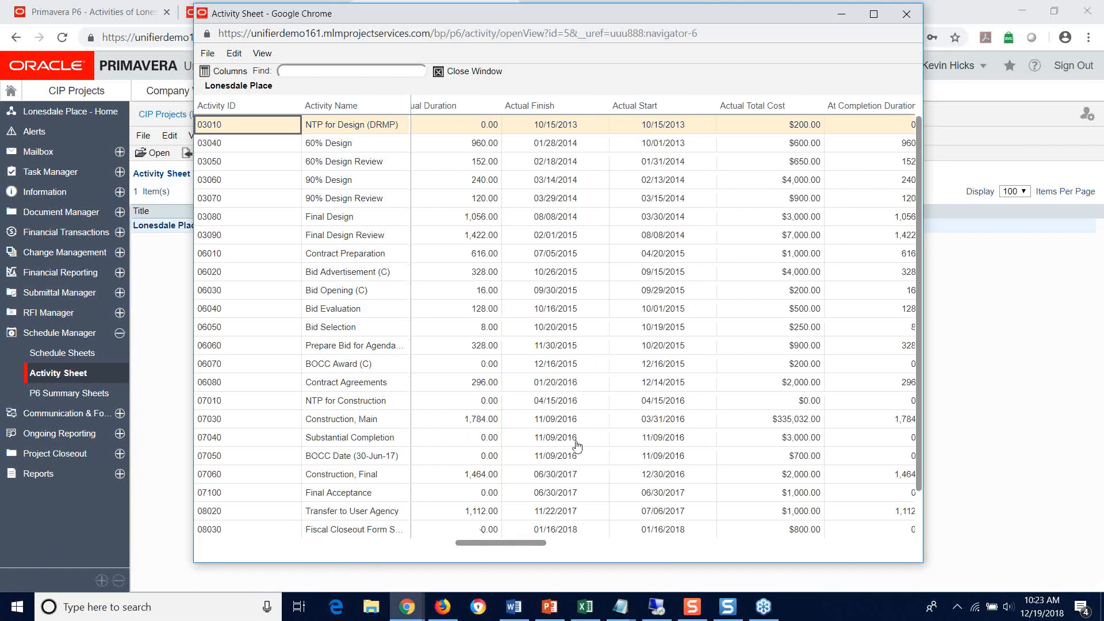
left_click(249, 310)
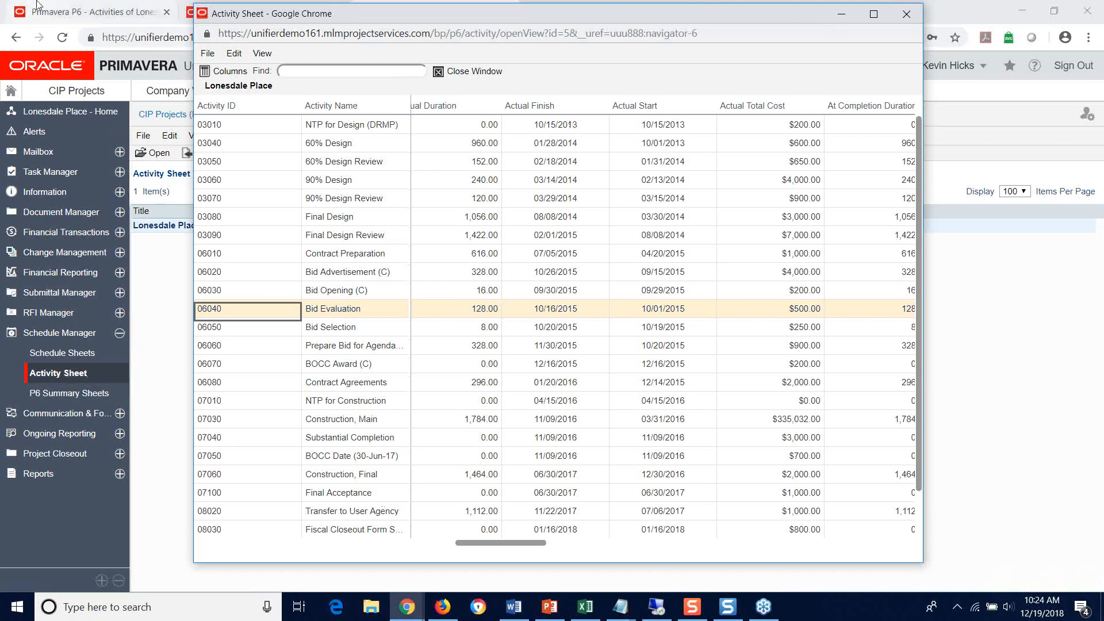
Step: Switch to P6, expand Procurement for Construction, and show the expenses of activity 06040 Bid Evaluation
left_click(75, 12)
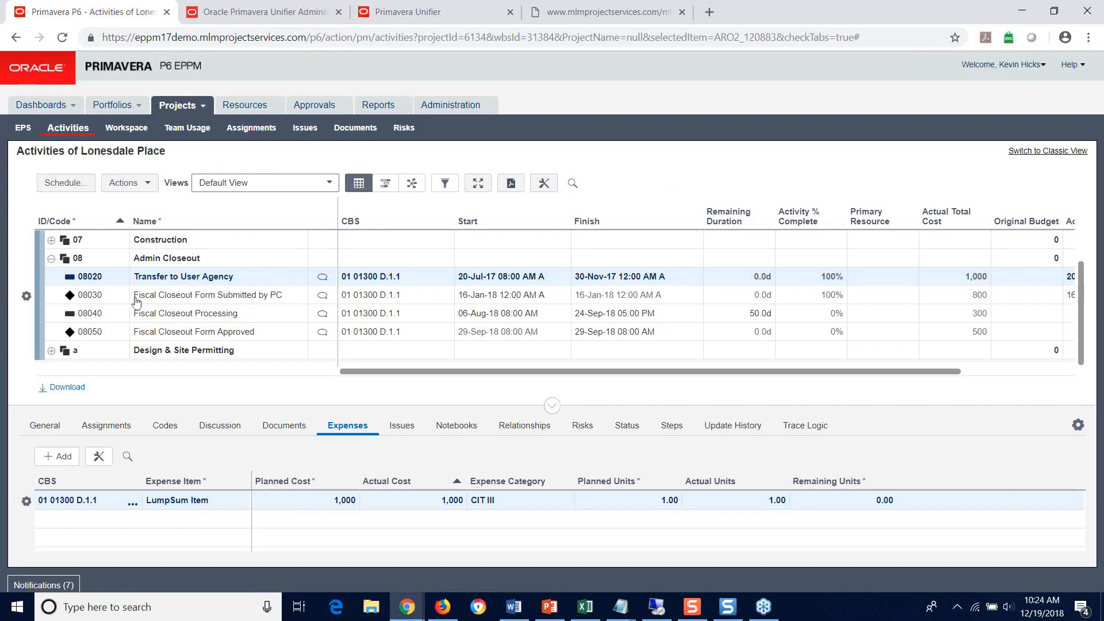
scroll(84, 294, "up", 1)
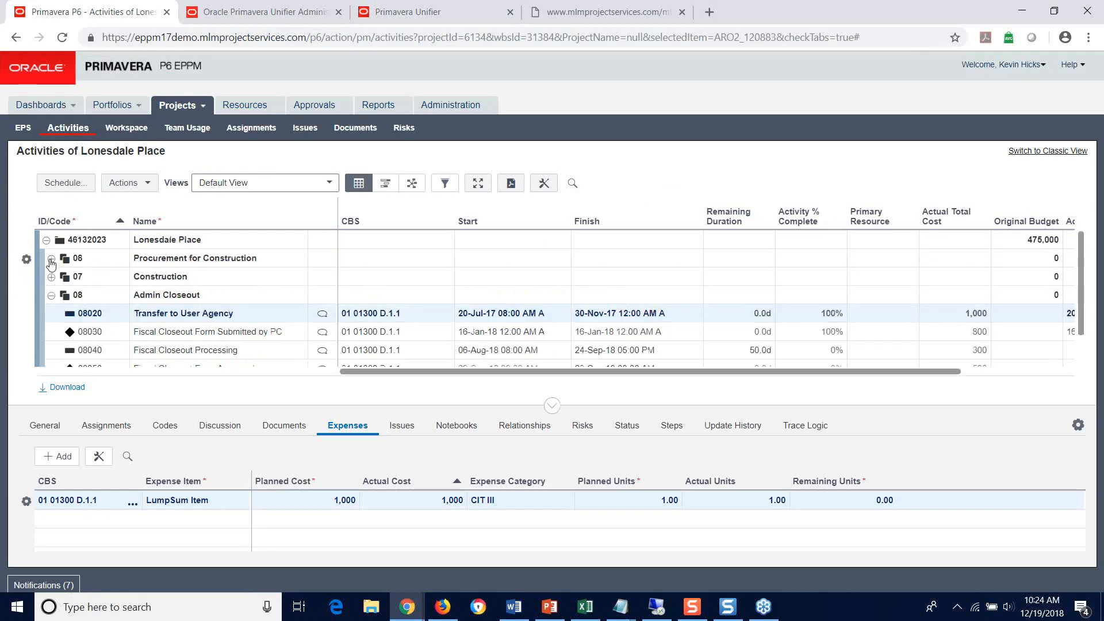
left_click(51, 259)
scroll(84, 281, "down", 1)
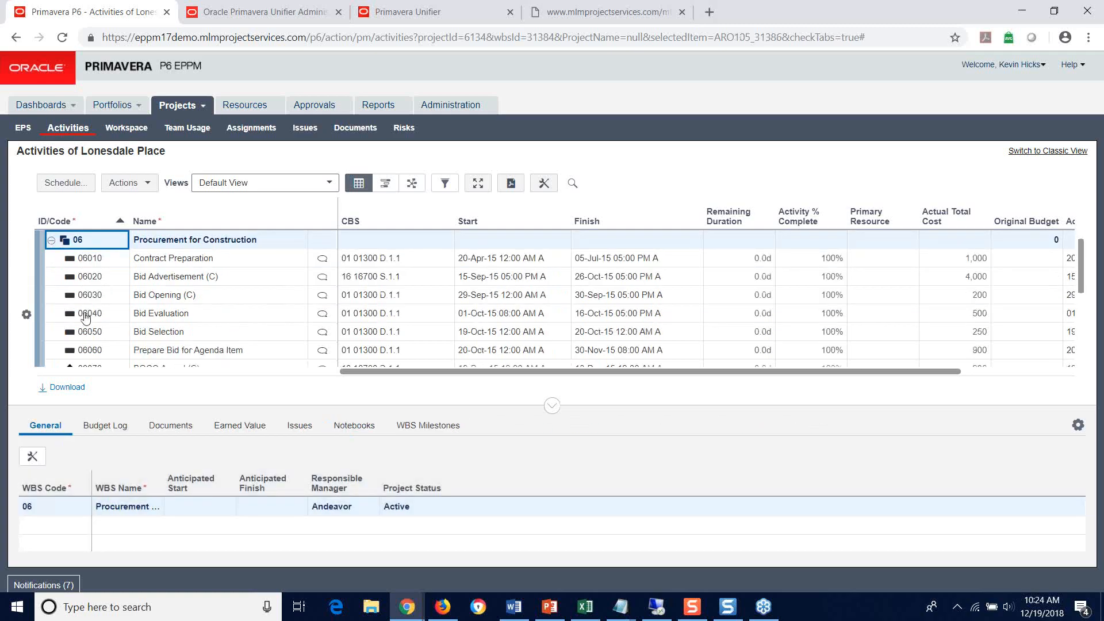
left_click(84, 315)
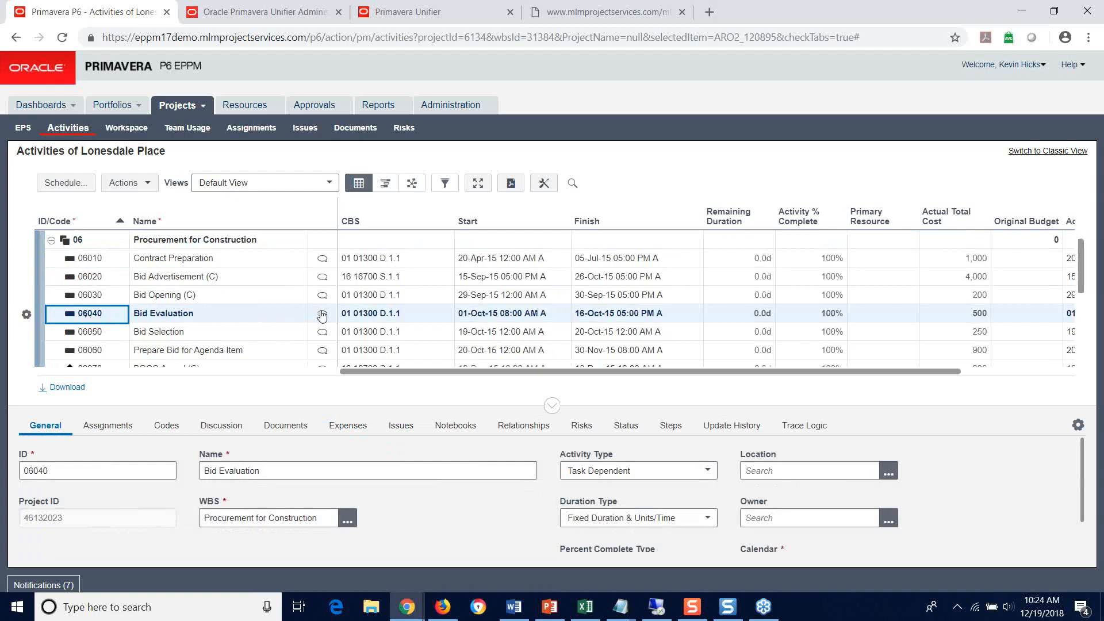
left_click(341, 426)
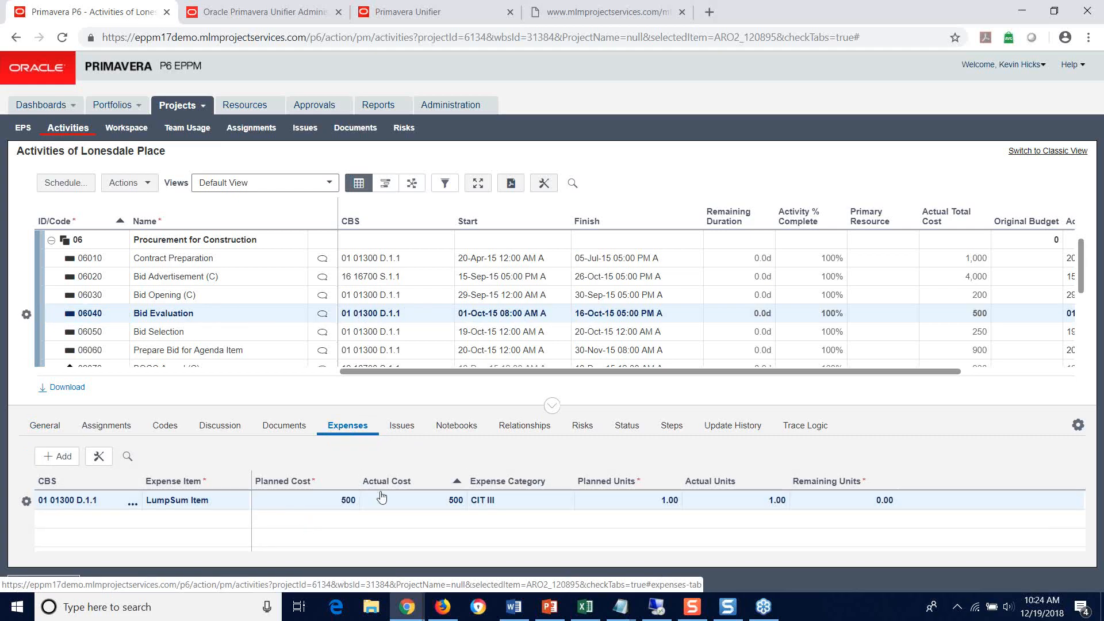
Step: Compare the planned cost and actual cost of the LumpSum Item expense on activity 06040 Bid Evaluation
left_click(406, 501)
left_click(322, 502)
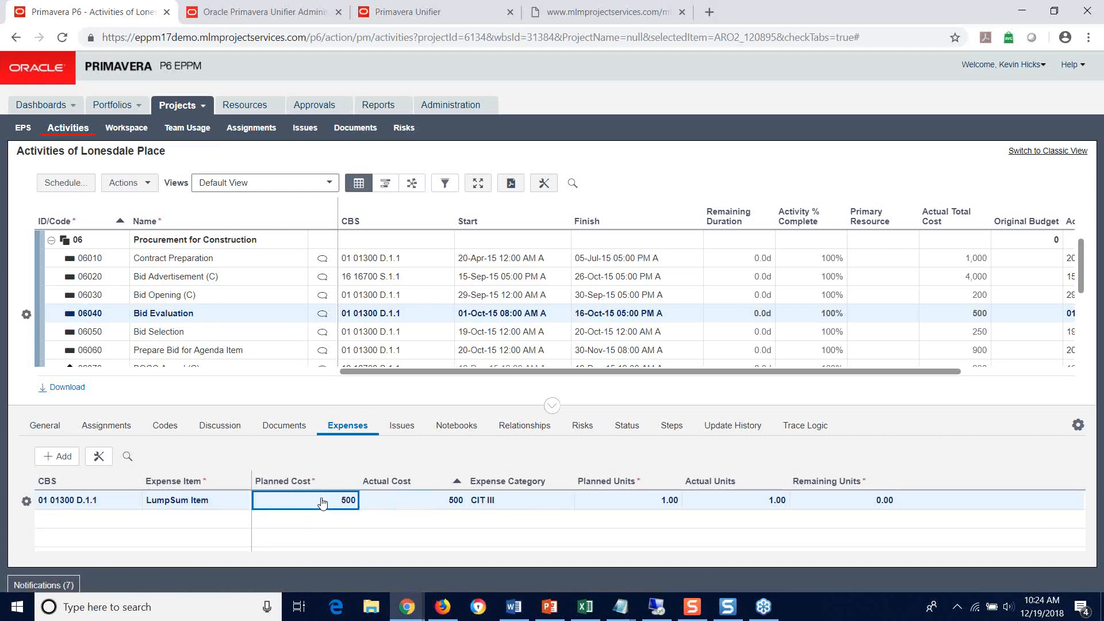
left_click(392, 505)
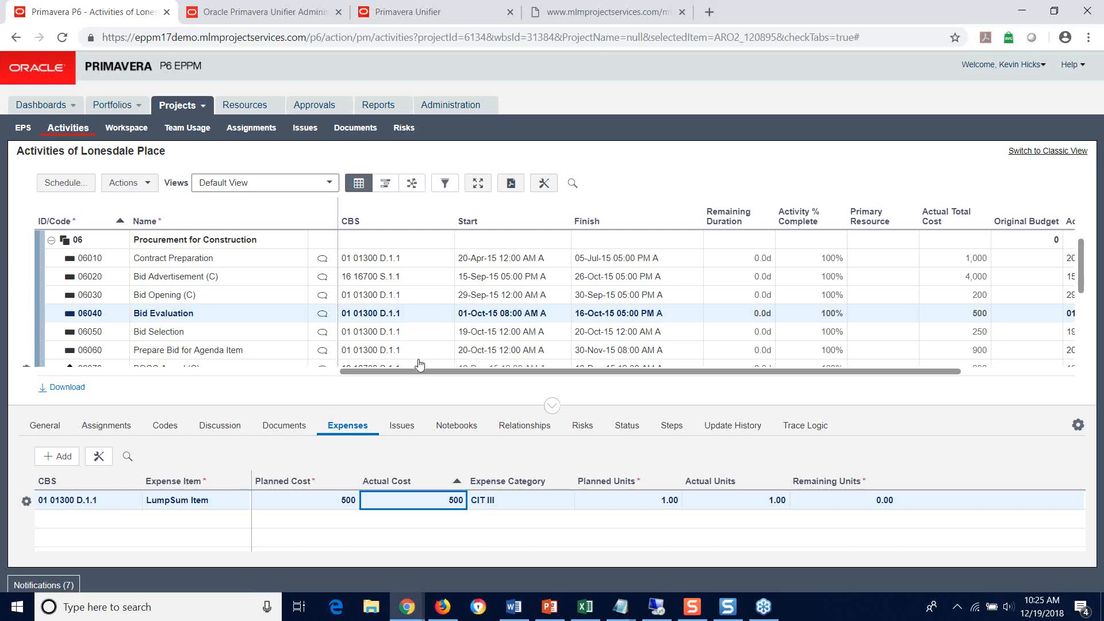
Step: Send the Lonesdale Place project data to Primavera Unifier with Activity Sheet as the destination, and acknowledge the service request notice
left_click(149, 184)
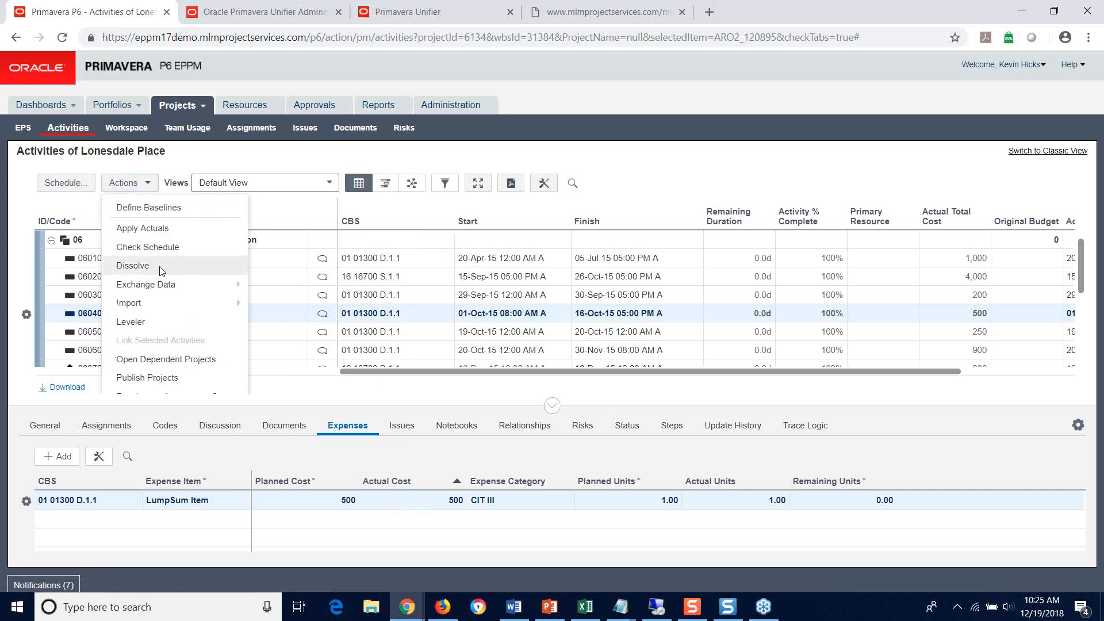
mouse_move(182, 282)
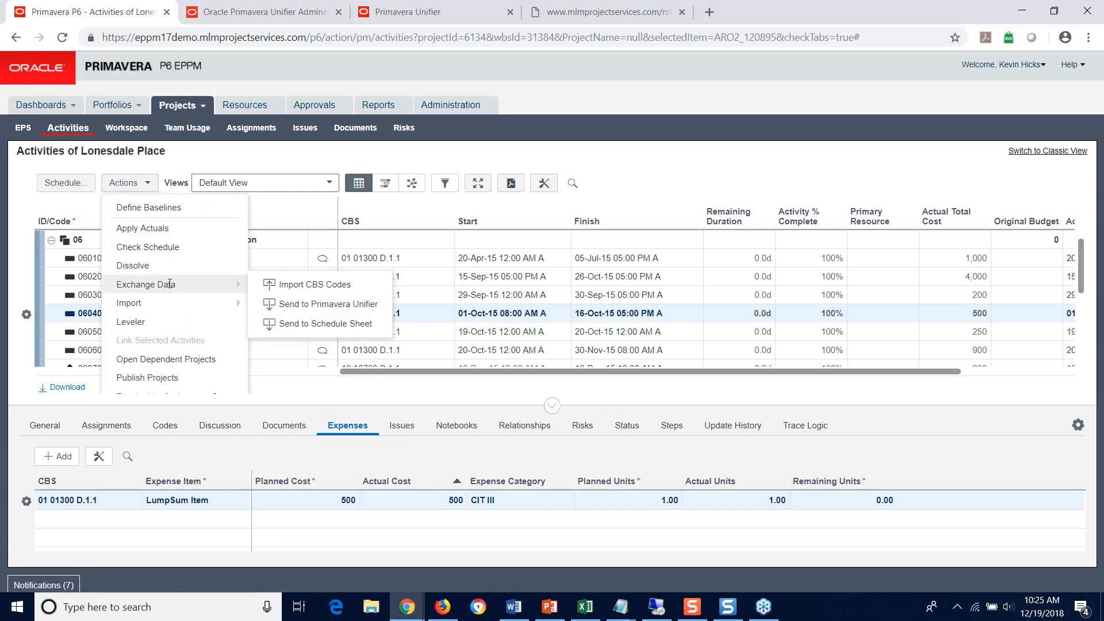
left_click(320, 304)
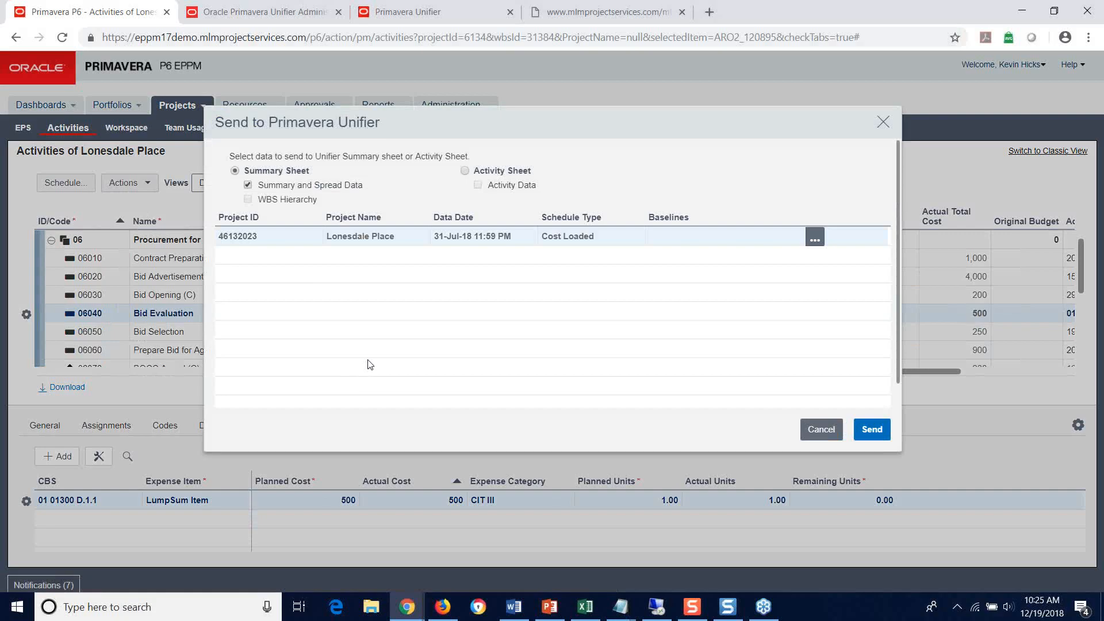
left_click(464, 172)
left_click(874, 431)
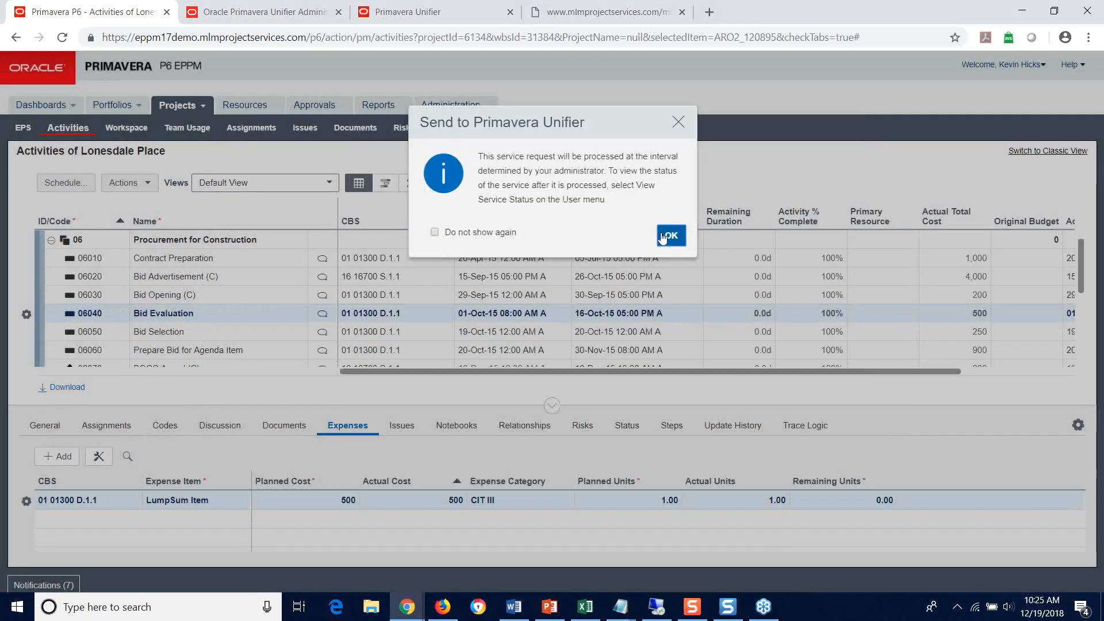
left_click(669, 237)
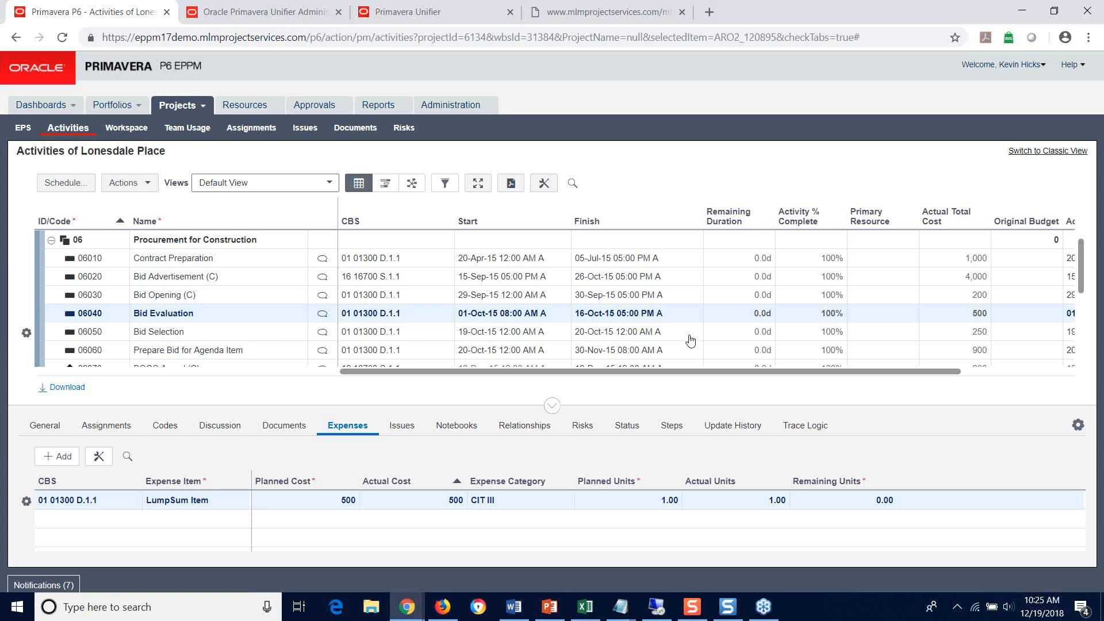
Step: View the service status of the Lonesdale Place synchronization in P6, and minimize the status window
left_click(1041, 66)
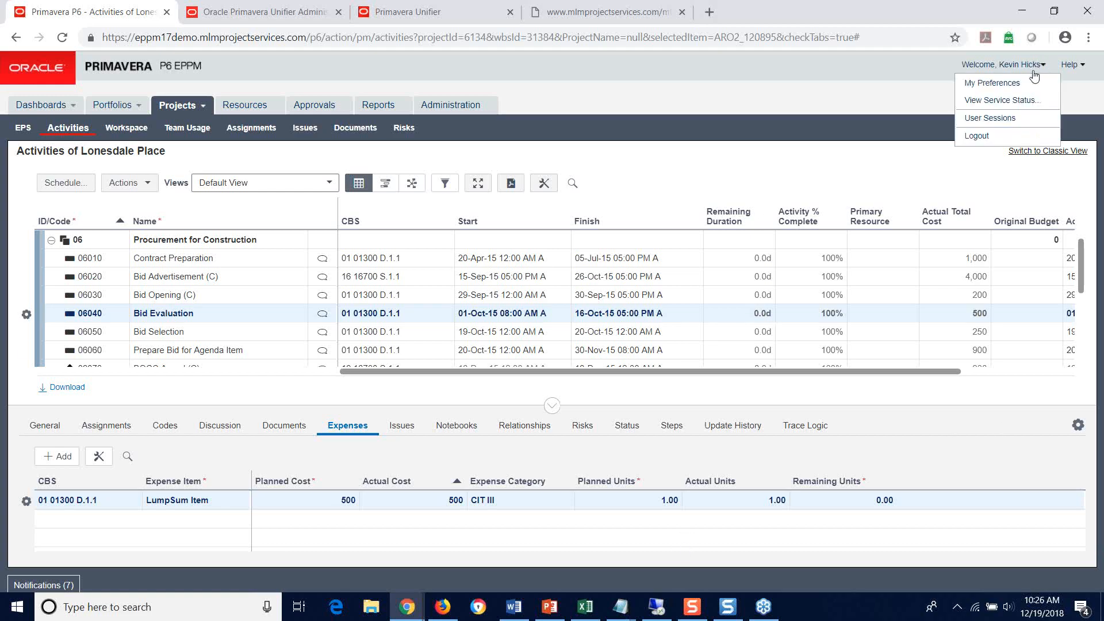
left_click(1006, 101)
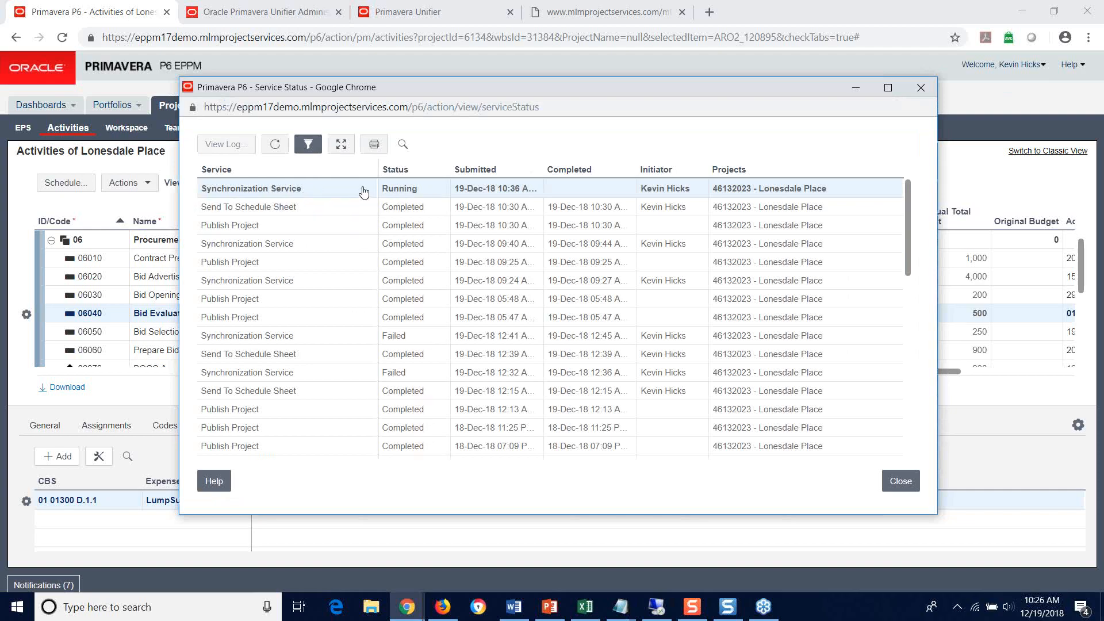
left_click(857, 88)
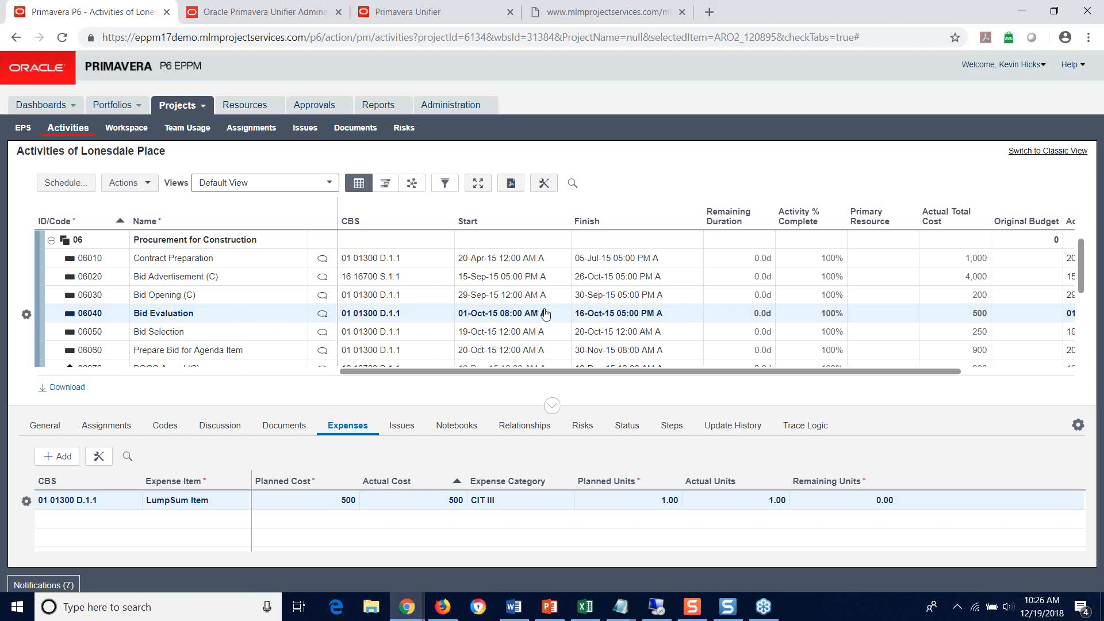
Step: Switch to Unifier, review the open Lonesdale Place activity sheet at the Bid Evaluation row, and minimize the sheet
left_click(437, 14)
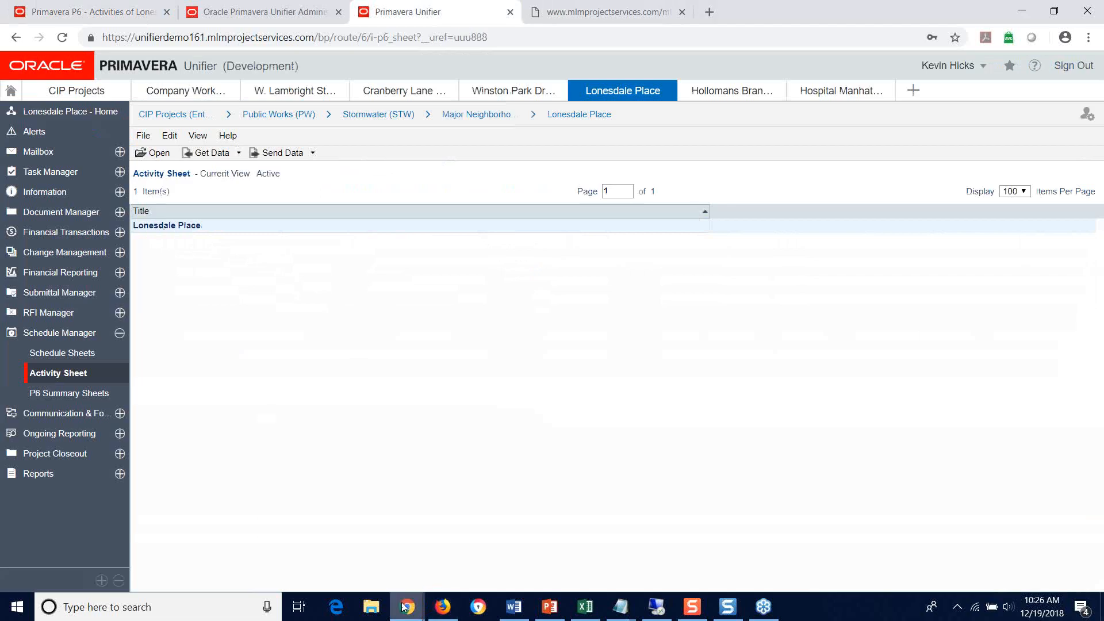
mouse_move(408, 606)
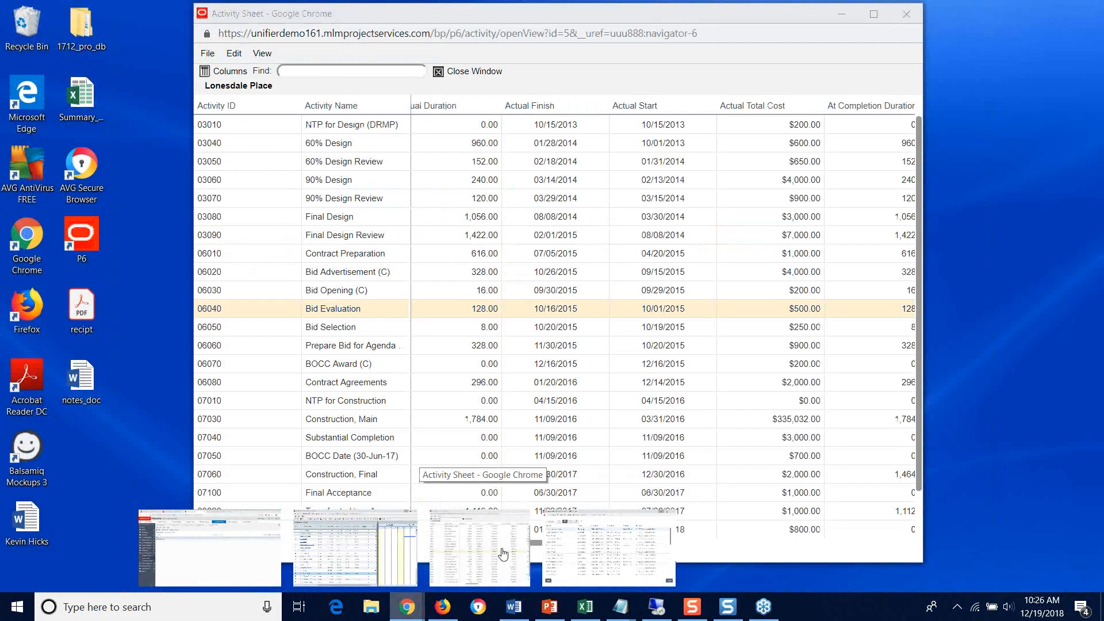
left_click(504, 554)
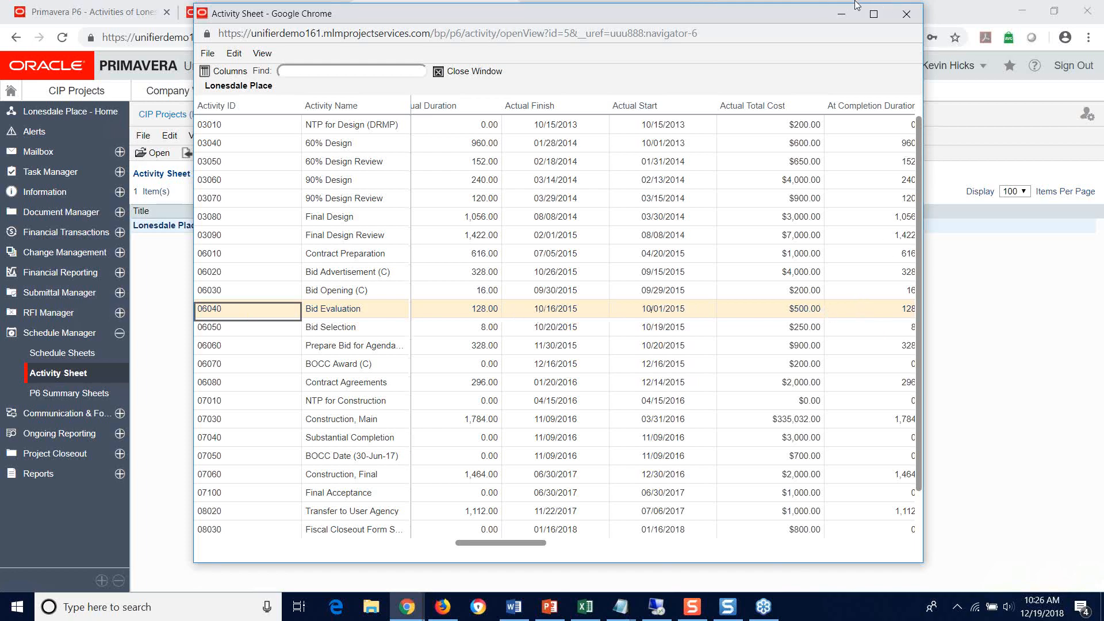
left_click(841, 14)
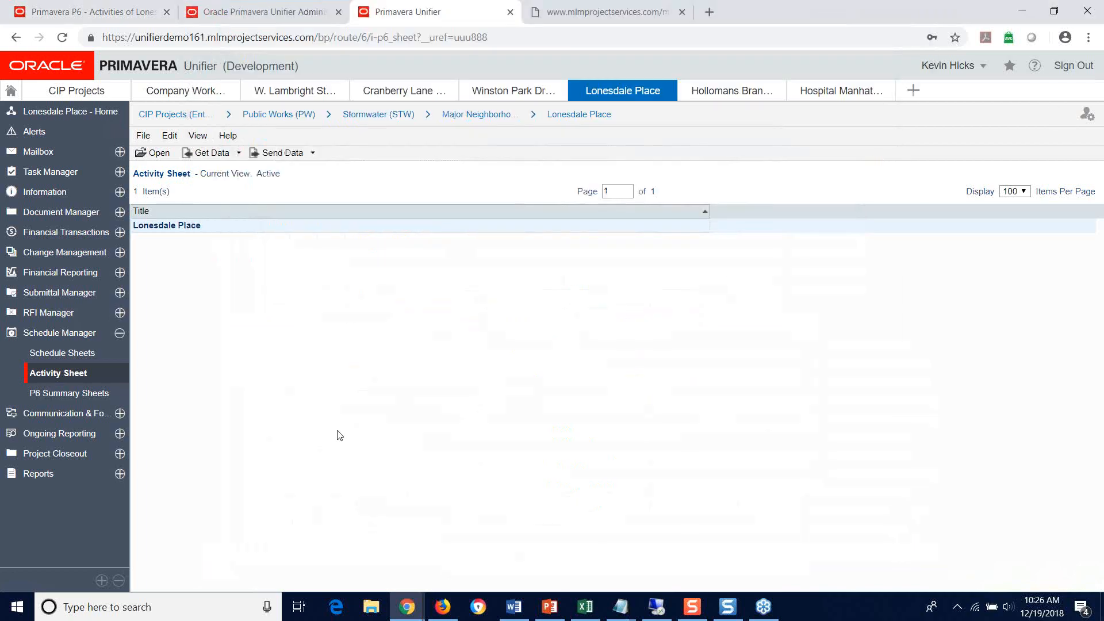
Step: Return to P6, reopen the service status list, refresh it to check the Synchronization Service, and minimize the window
left_click(88, 10)
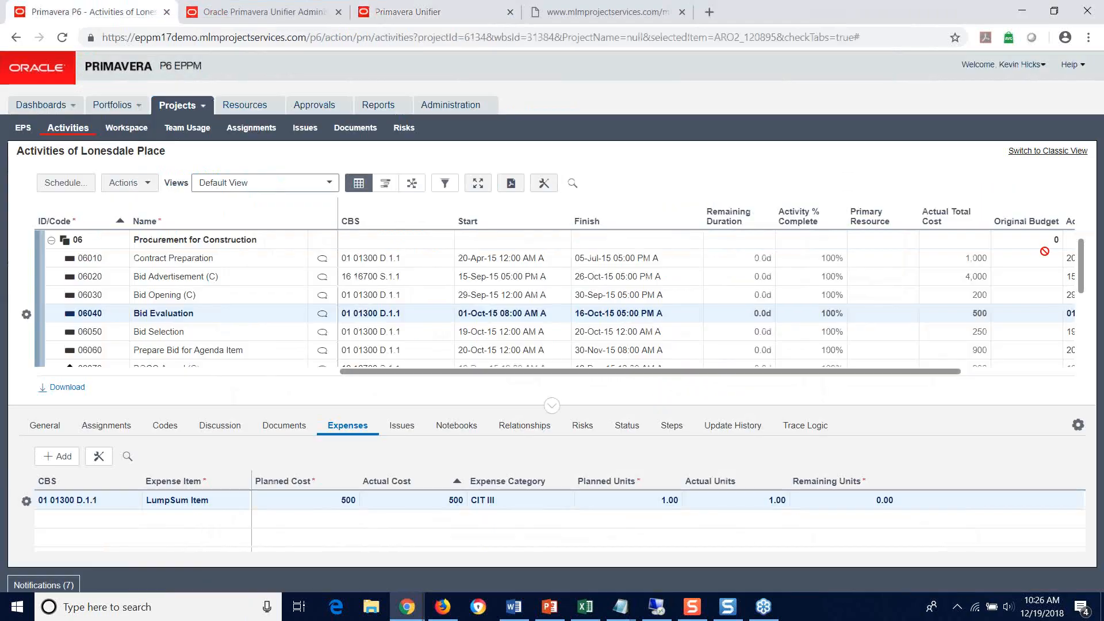
left_click(1038, 65)
left_click(1019, 104)
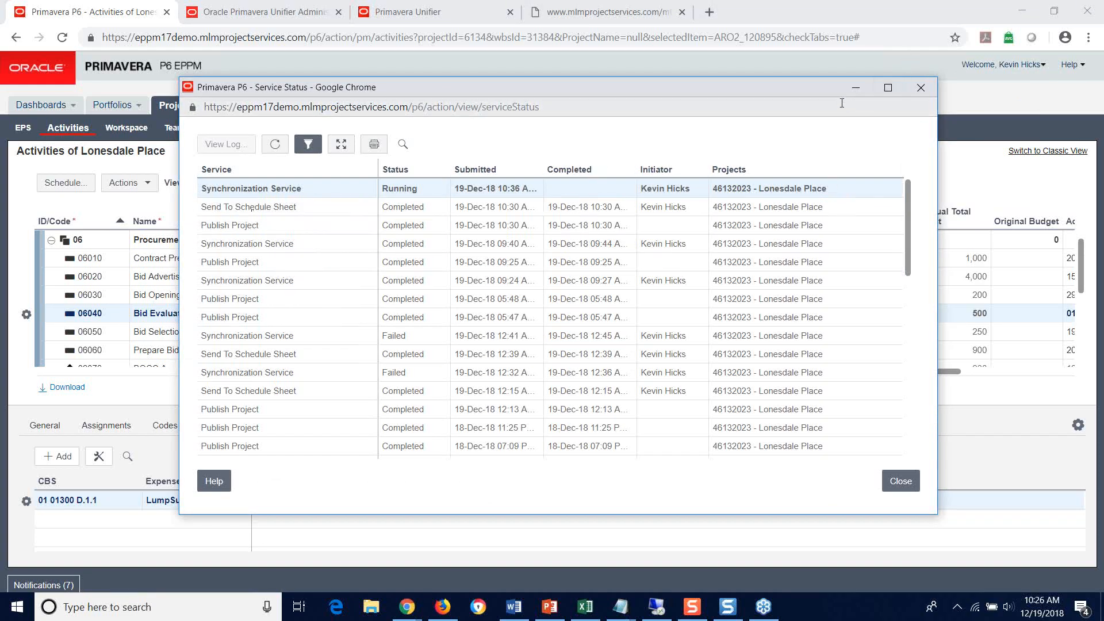
mouse_move(909, 219)
left_mouse_down()
mouse_move(909, 285)
mouse_move(907, 222)
left_mouse_up()
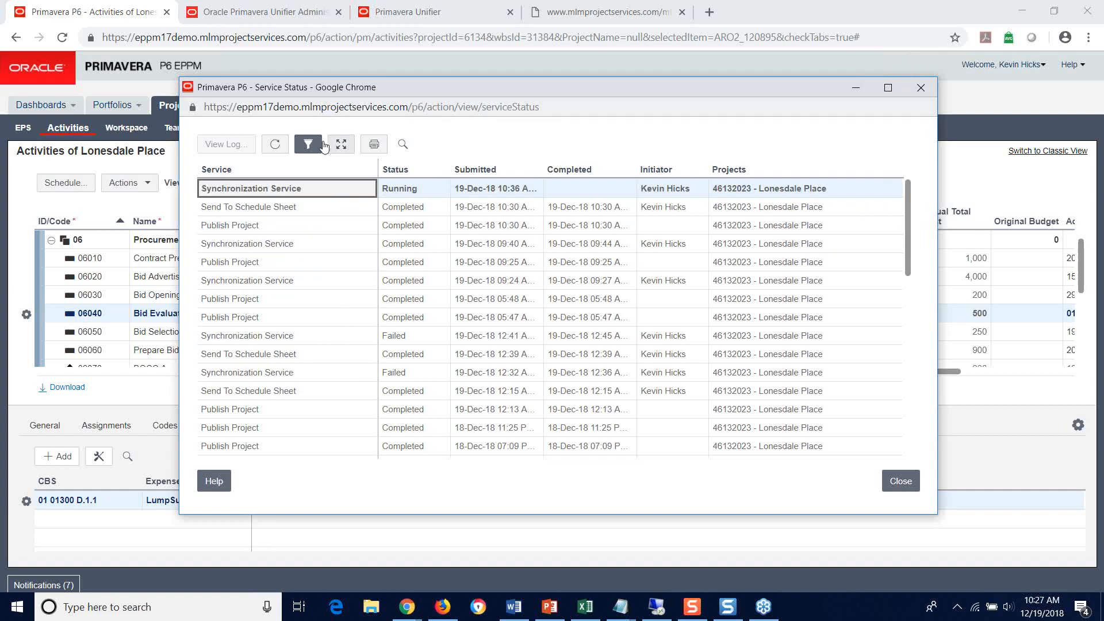
left_click(275, 144)
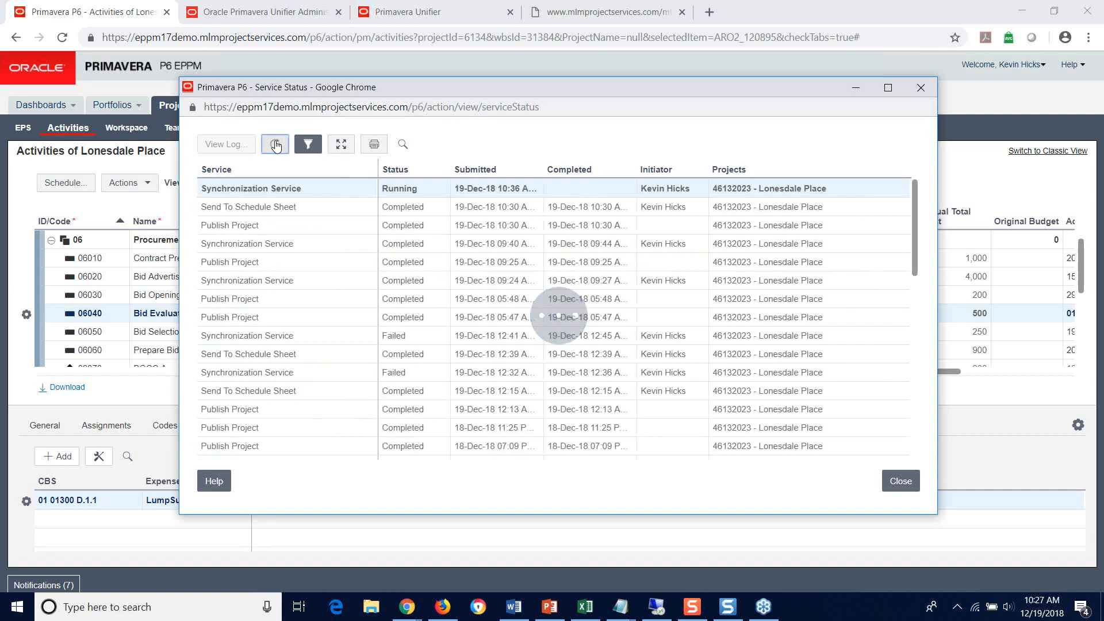
left_click(854, 88)
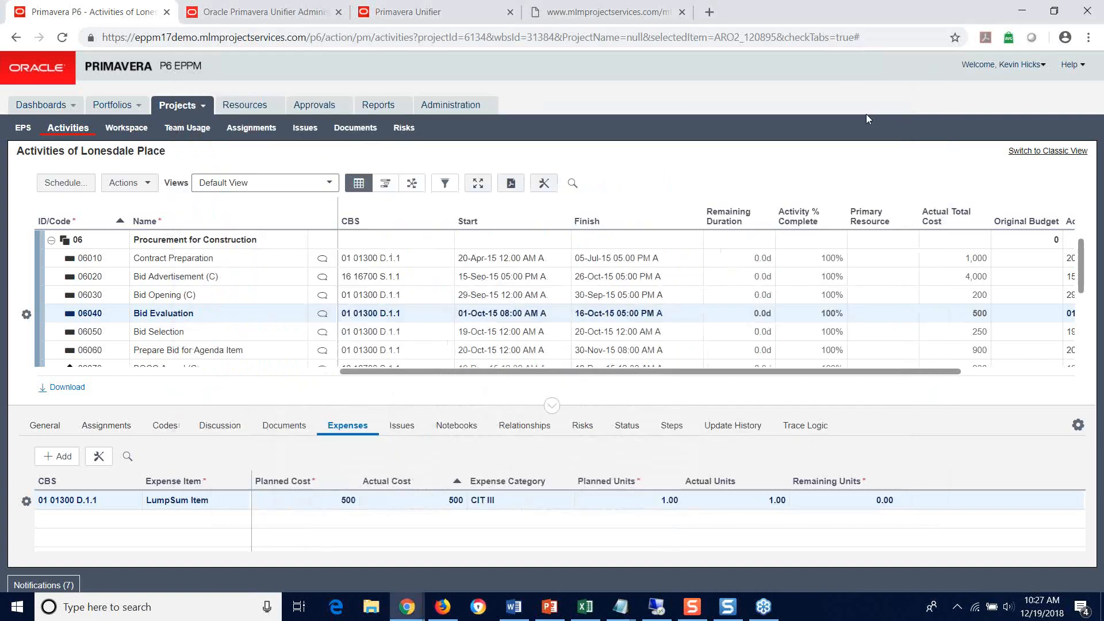
Step: Recheck the Synchronization Service's progress by reopening the service status list three times, minimizing it after each check
left_click(1043, 67)
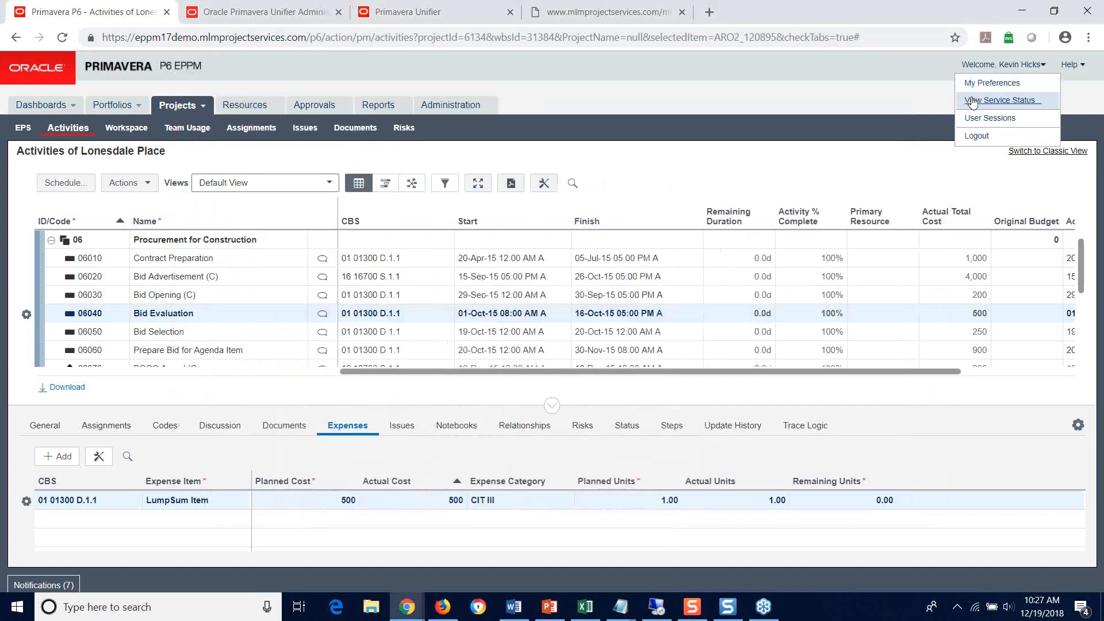
left_click(1012, 103)
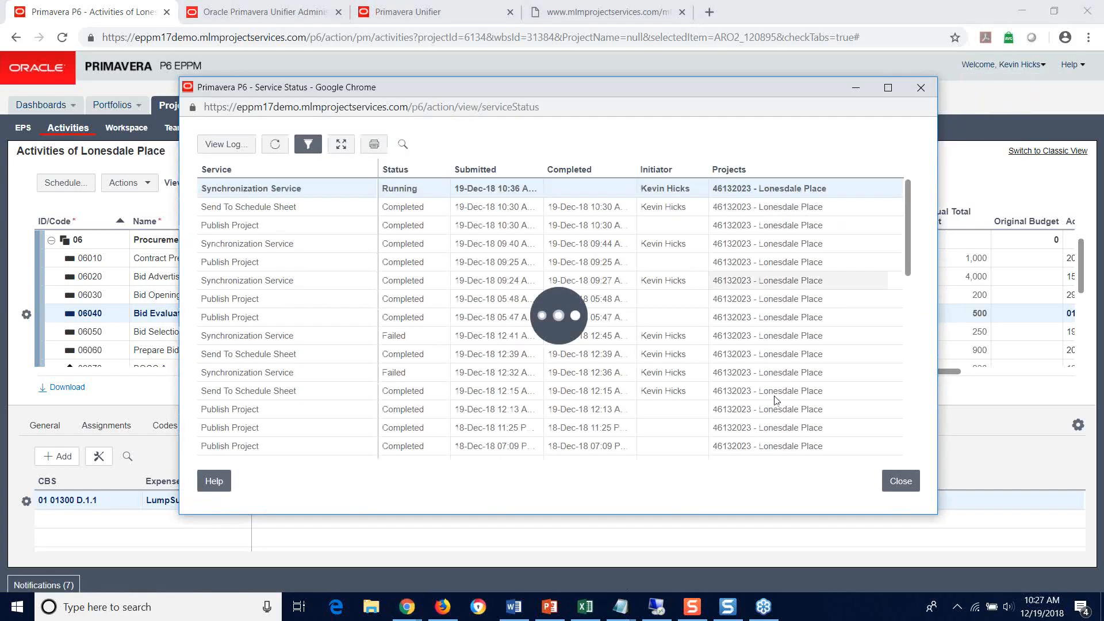
left_click(855, 90)
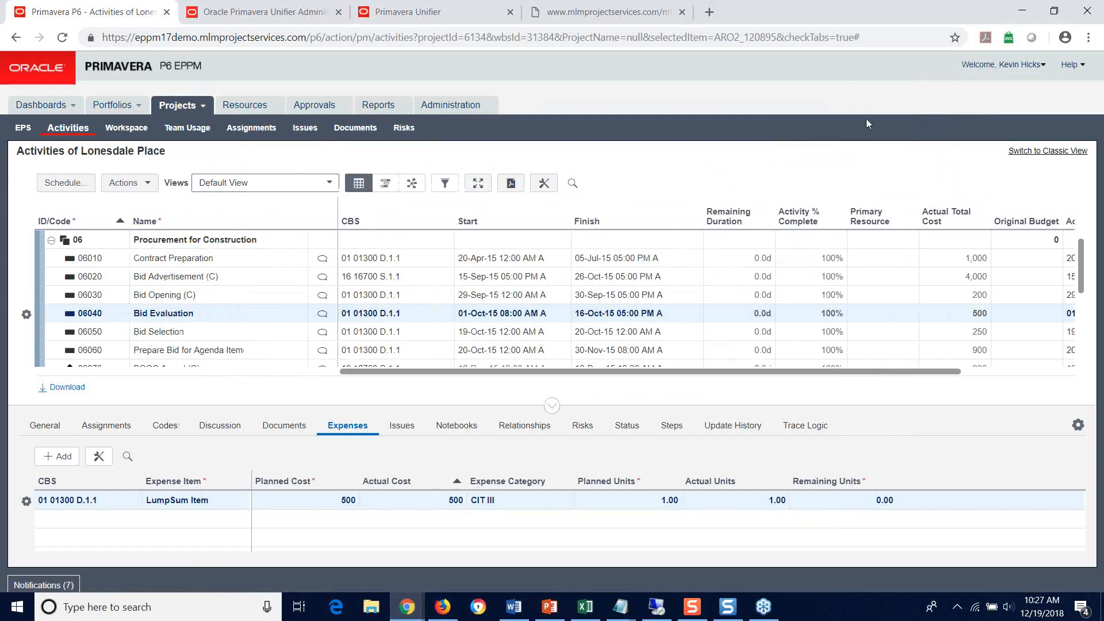
left_click(1044, 66)
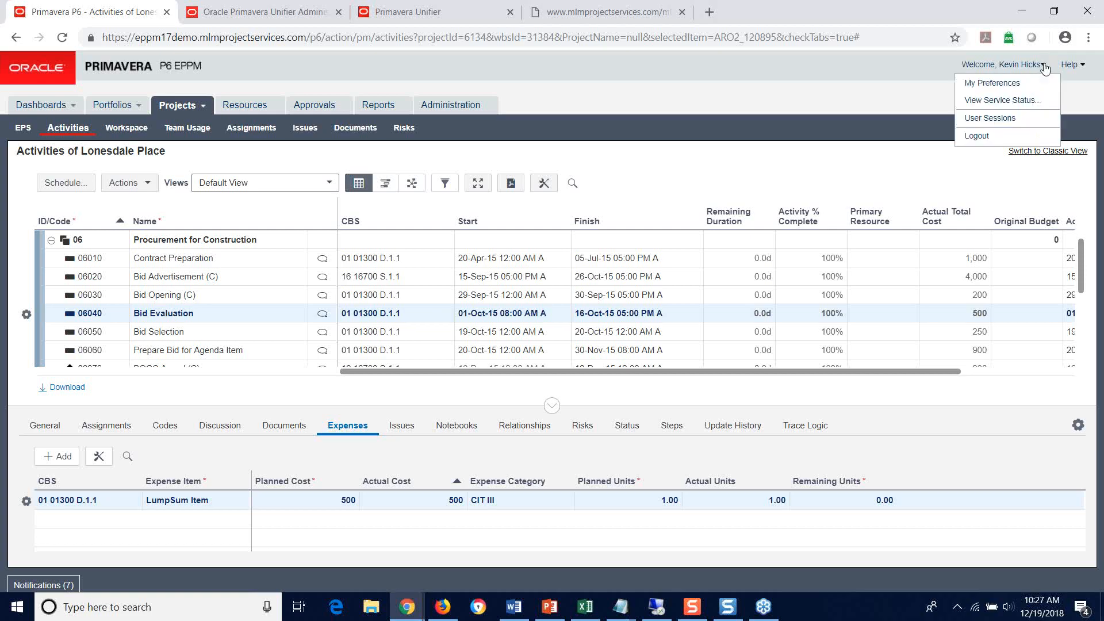
left_click(1012, 102)
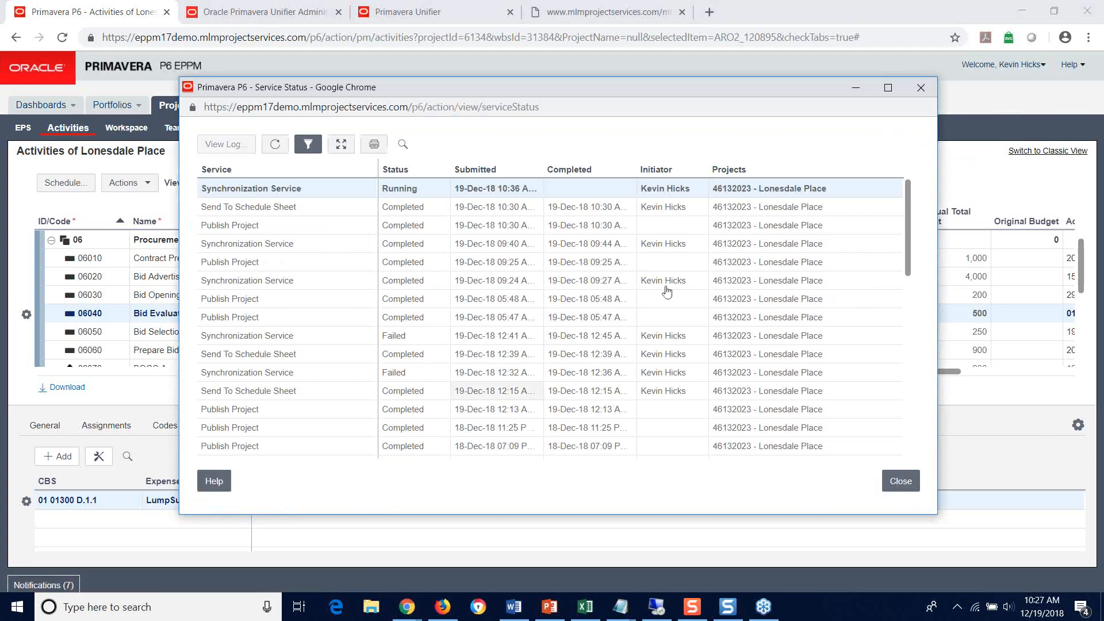
left_click(855, 89)
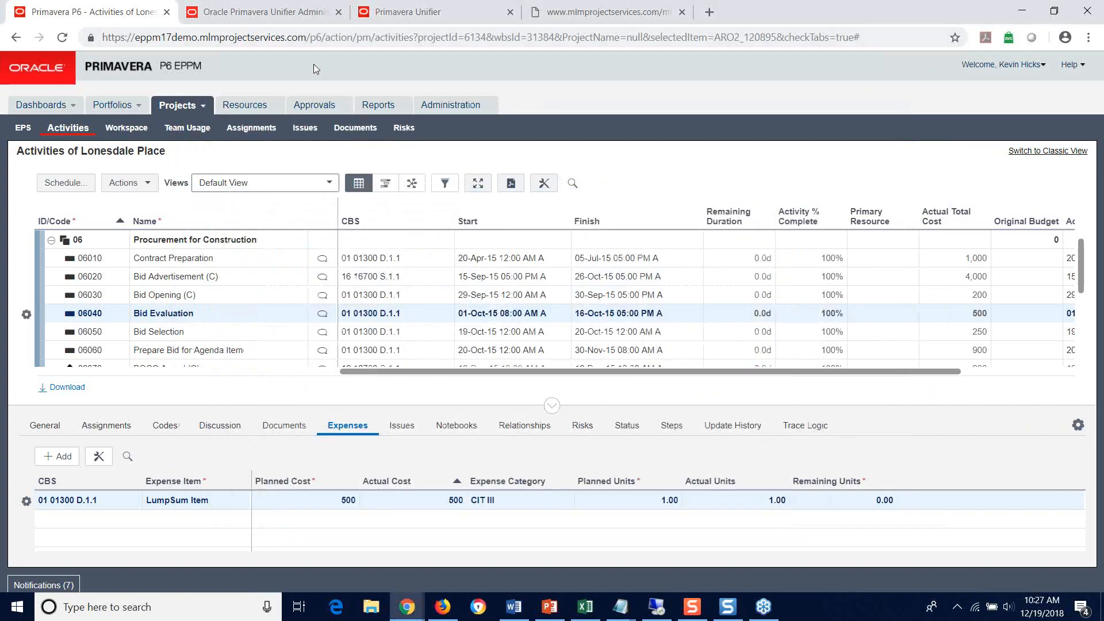
left_click(1044, 67)
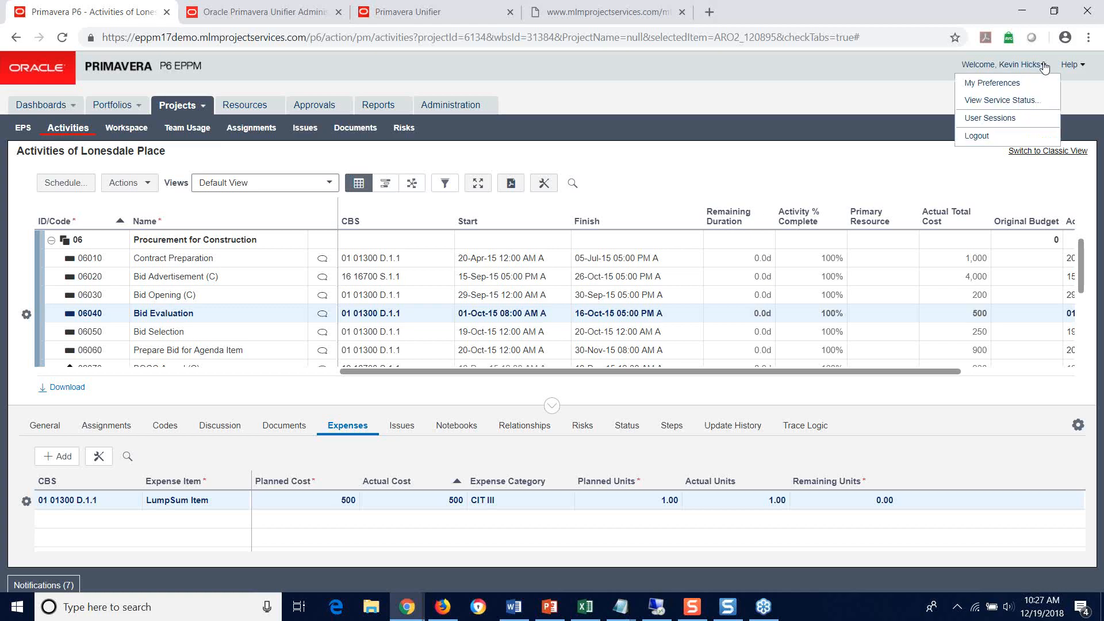
left_click(999, 101)
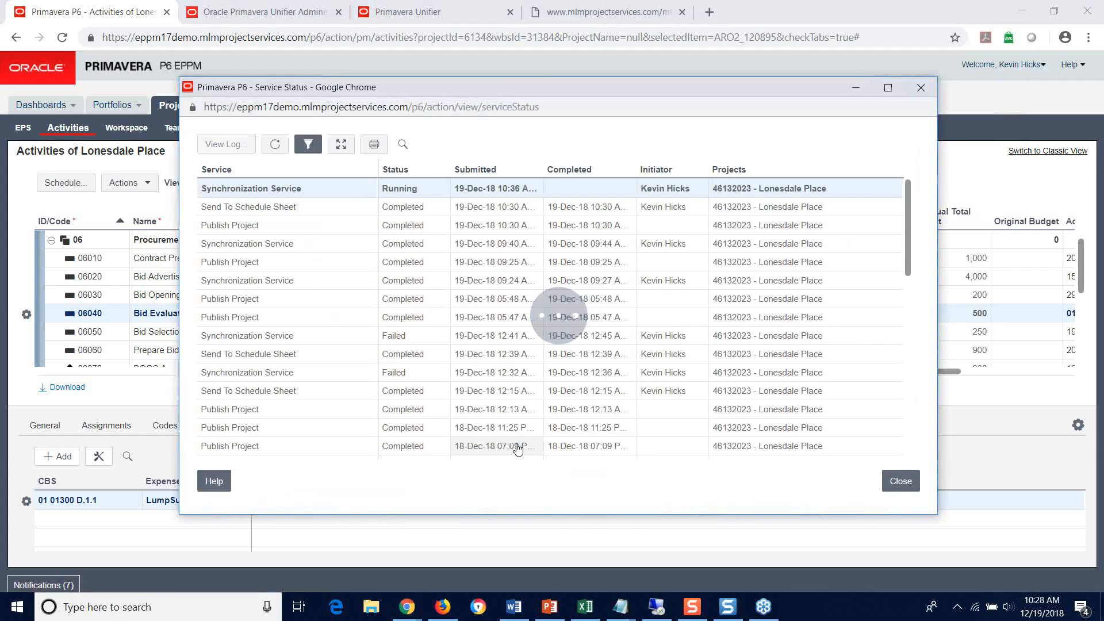
left_click(855, 88)
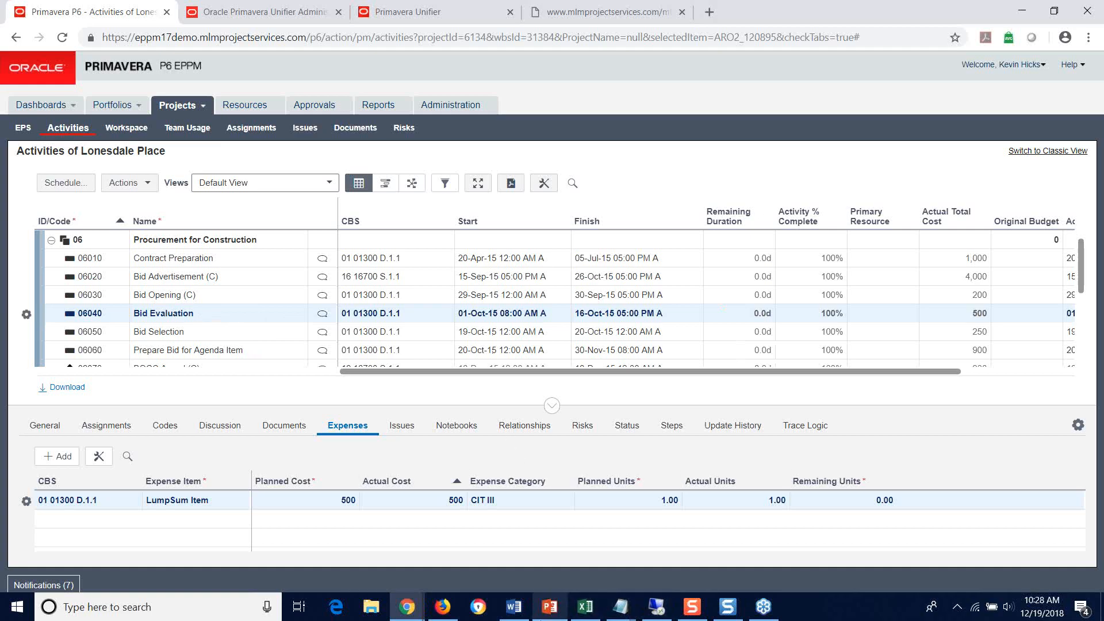
Step: Switch to the PowerPoint webinar presentation and display slide 13, "Unifier & P6 through Gateway"
left_click(550, 608)
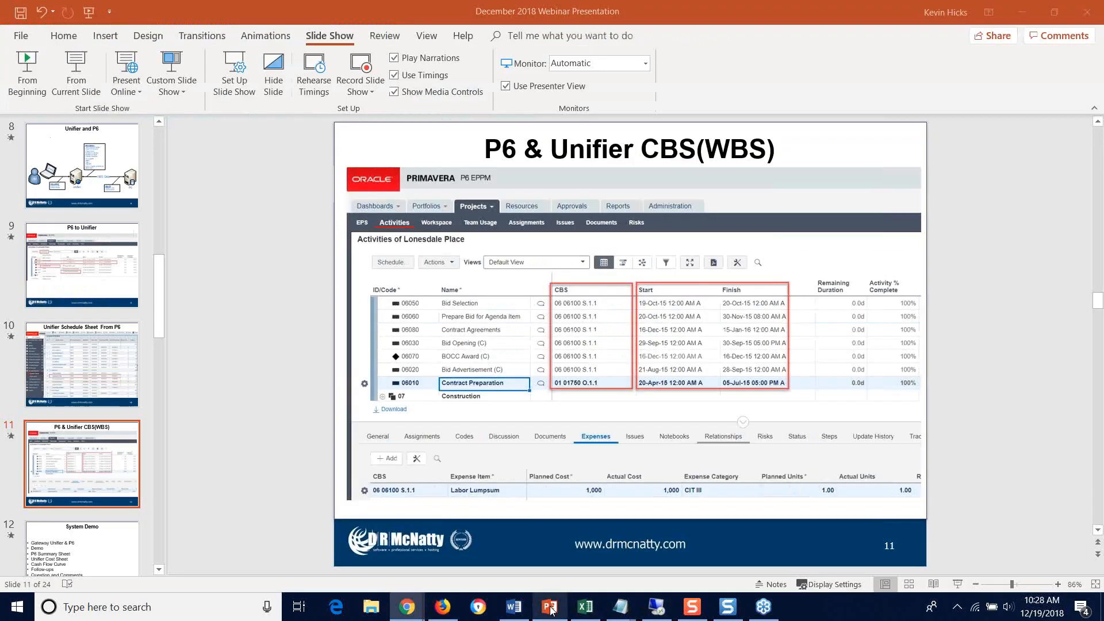
scroll(81, 278, "down", 2)
scroll(82, 281, "down", 4)
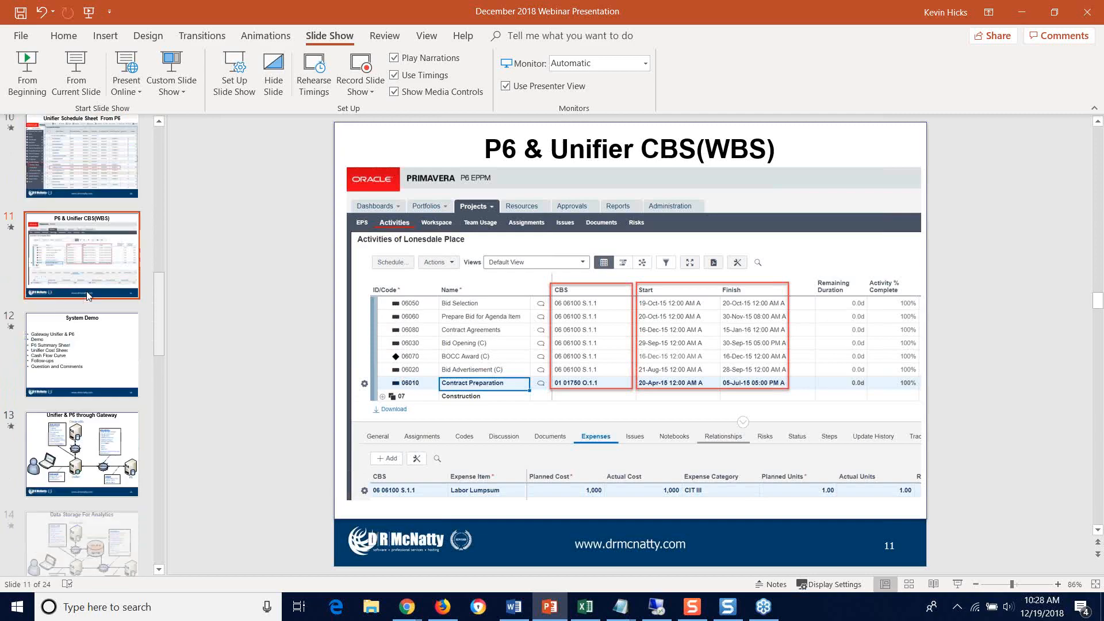
left_click(90, 399)
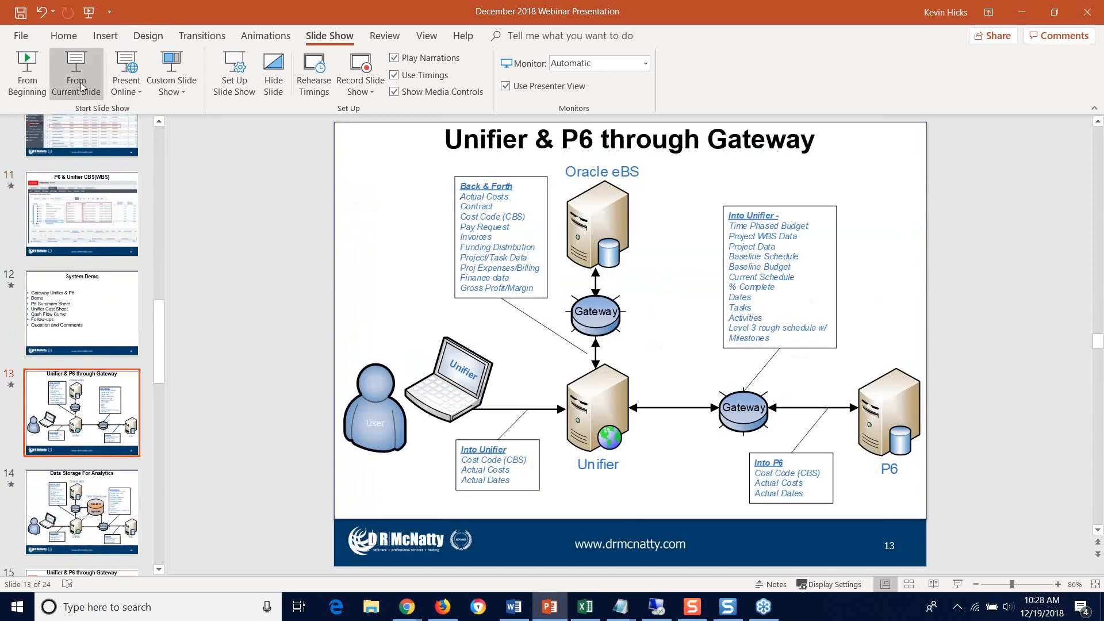
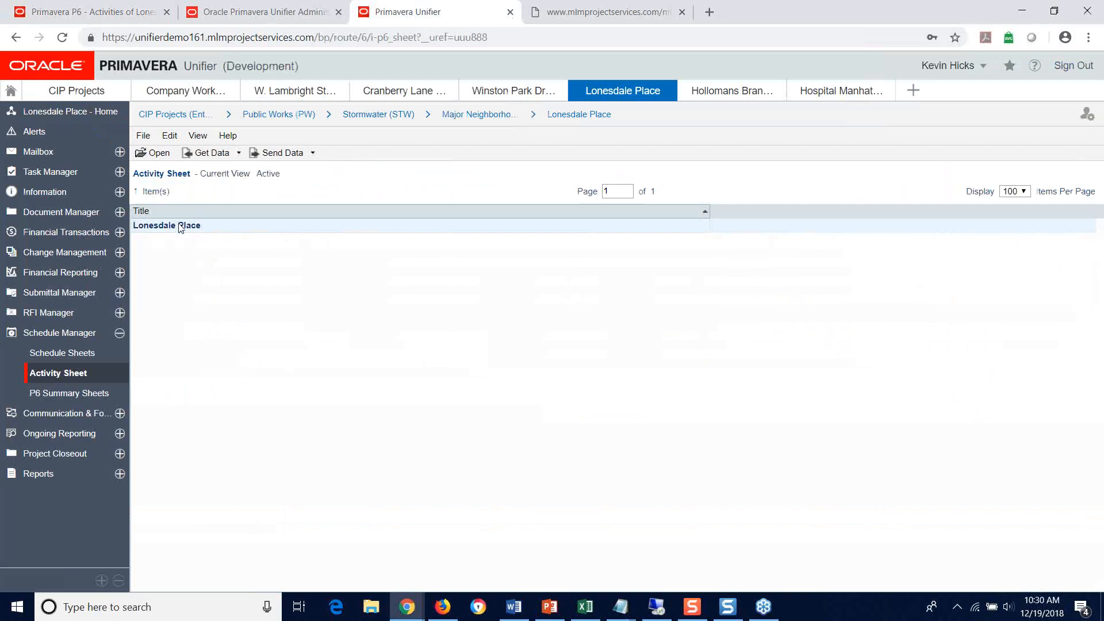
Step: Reopen the Lonesdale Place activity sheet, review the Bid Evaluation activity's actual dates and total cost, and close the sheet
double_click(178, 226)
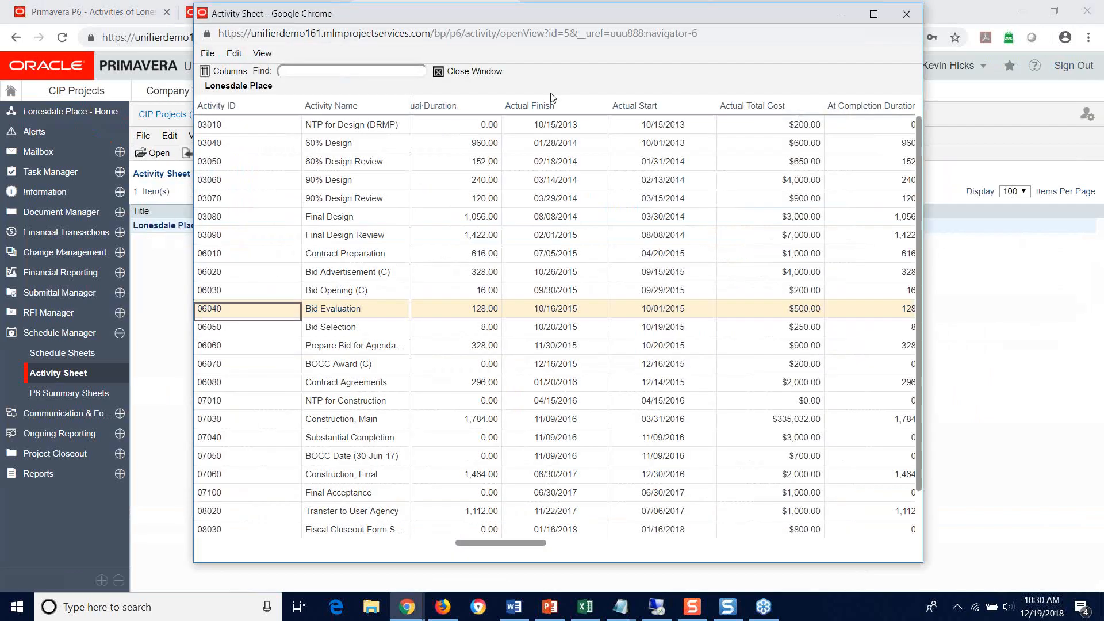
left_click(906, 14)
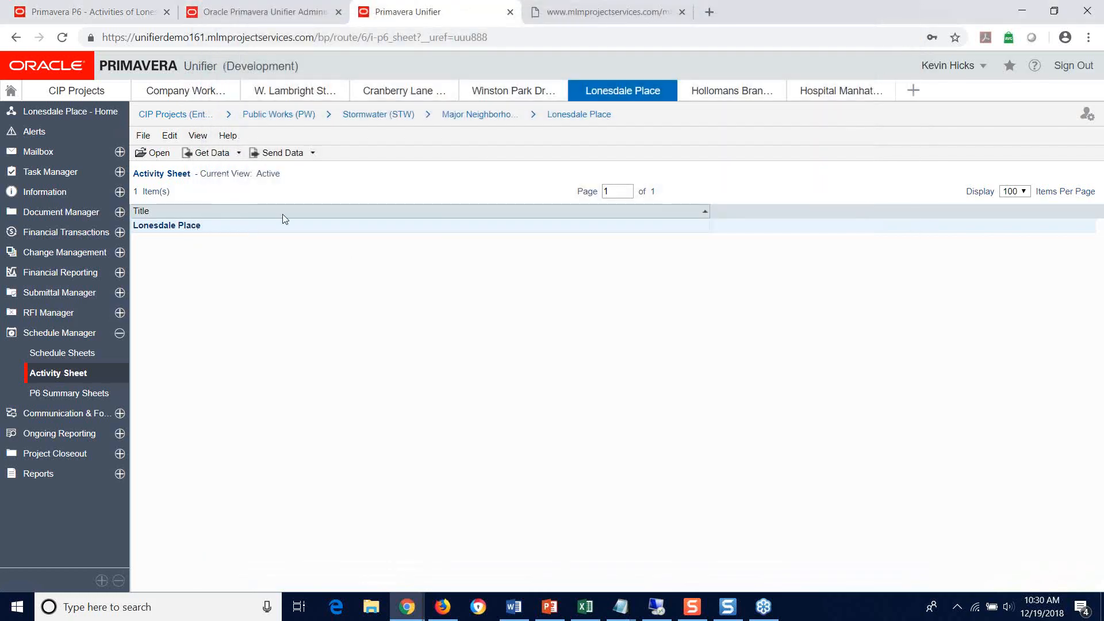
double_click(163, 226)
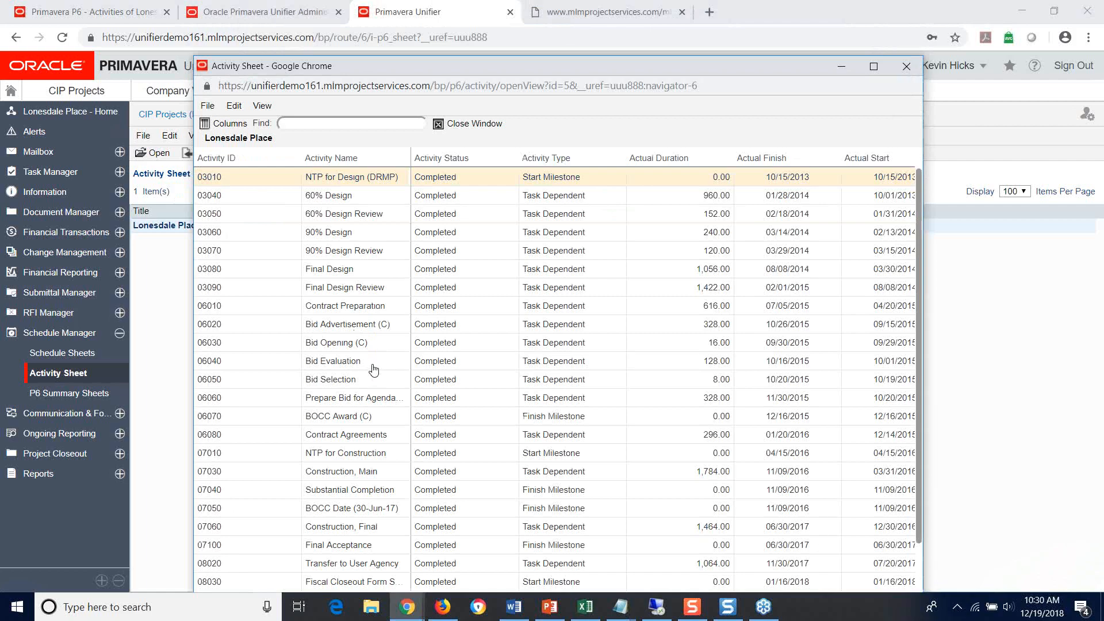
left_click(263, 366)
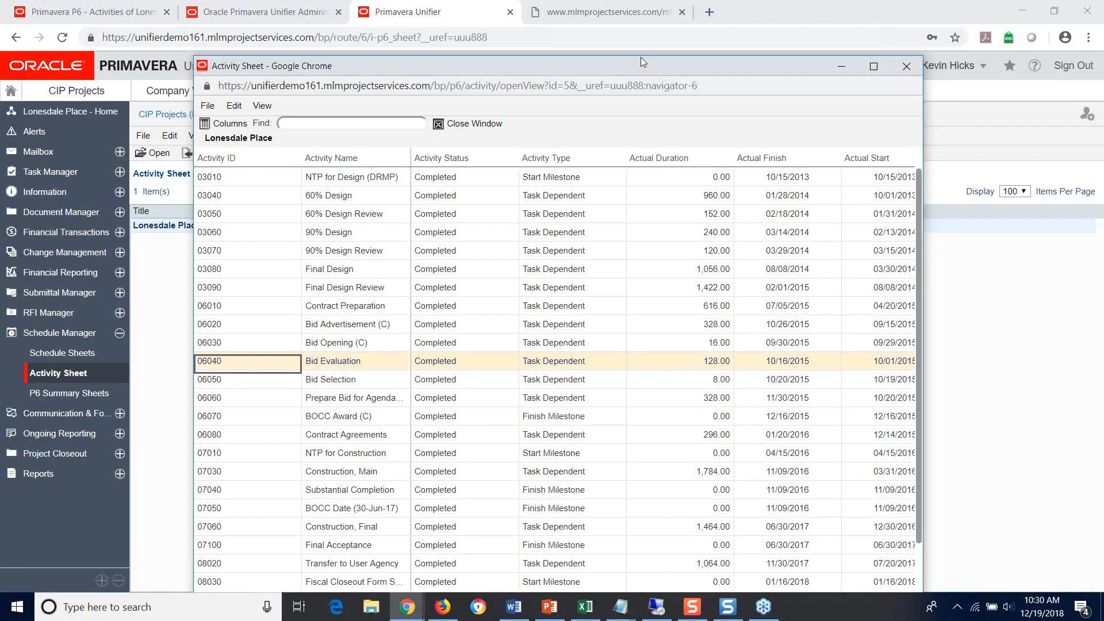
left_click_drag(641, 57, 623, 16)
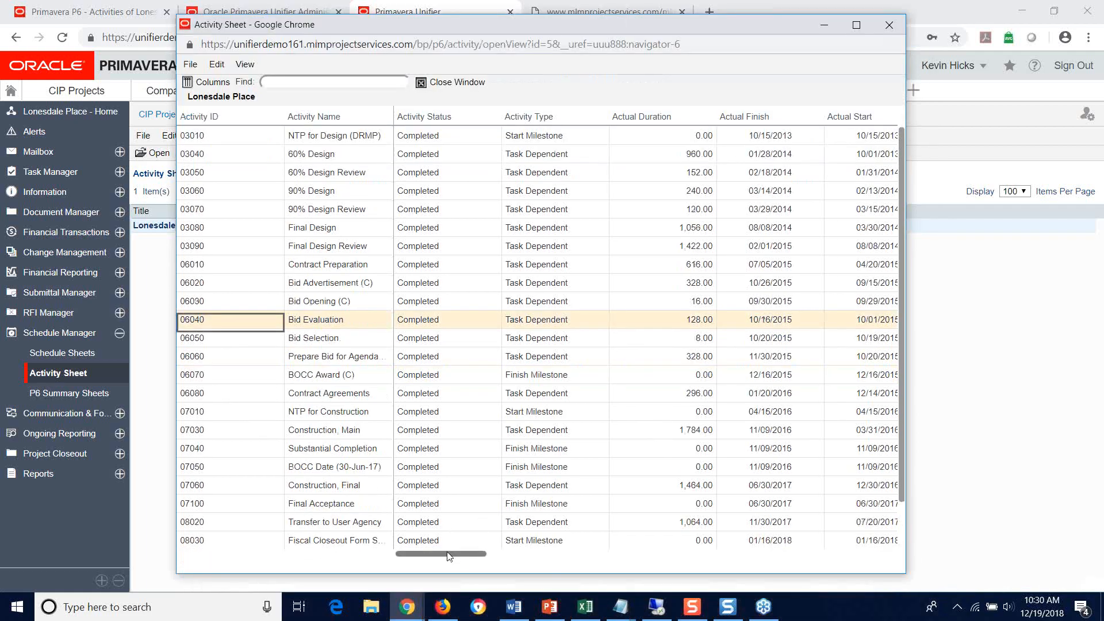
left_click_drag(451, 557, 488, 556)
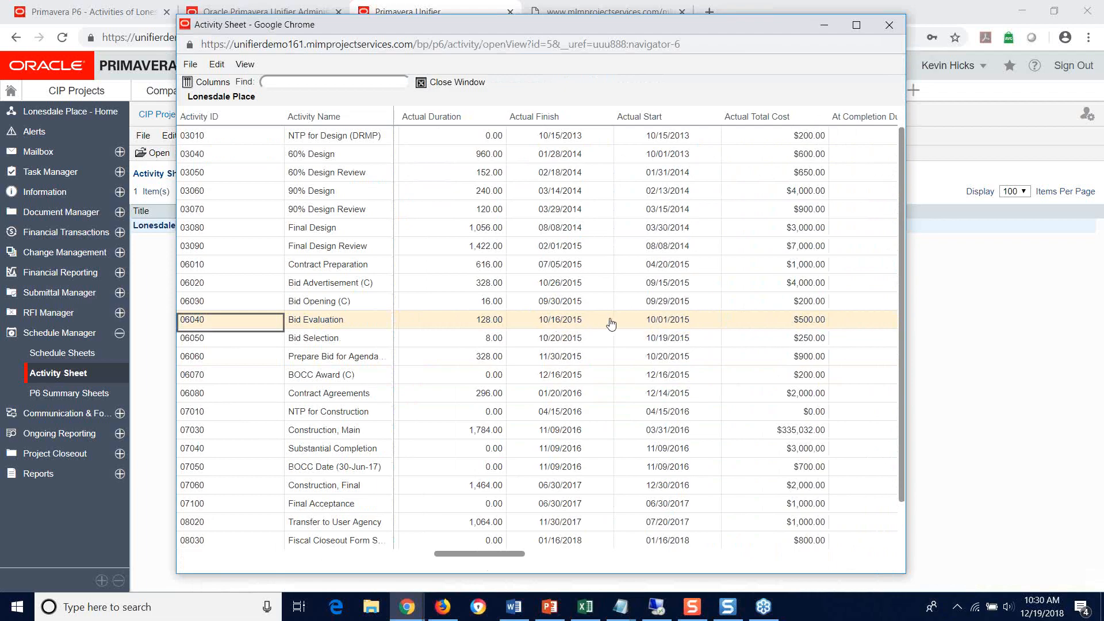
left_click(891, 21)
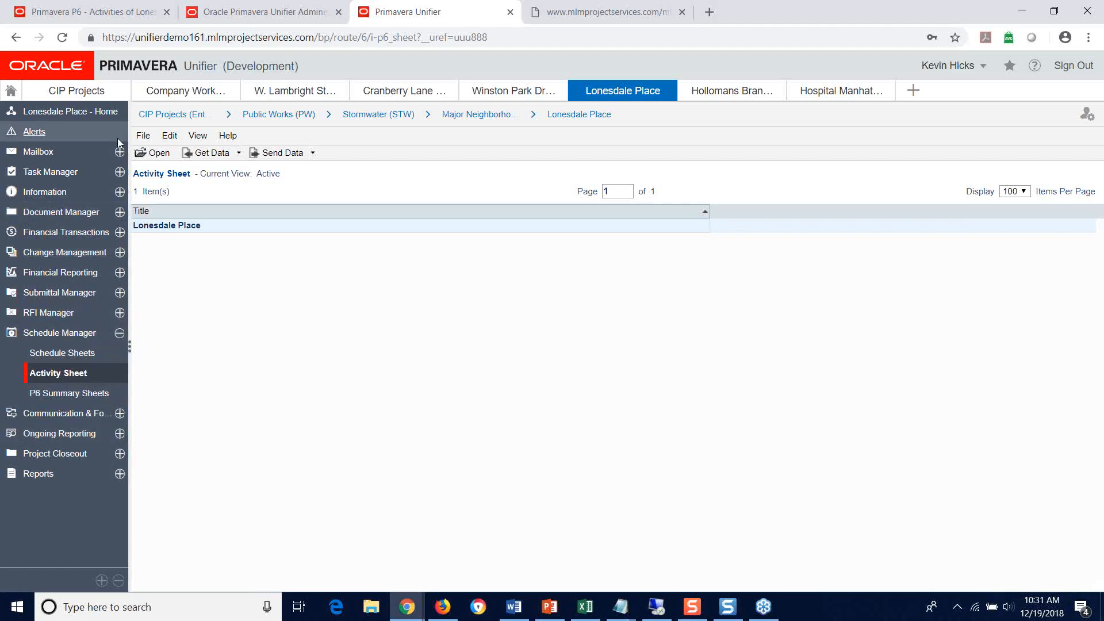
Step: View the project's Purchase Orders log and open the draft purchase order "CPM Consultants PO #8" from the task drafts
left_click(44, 173)
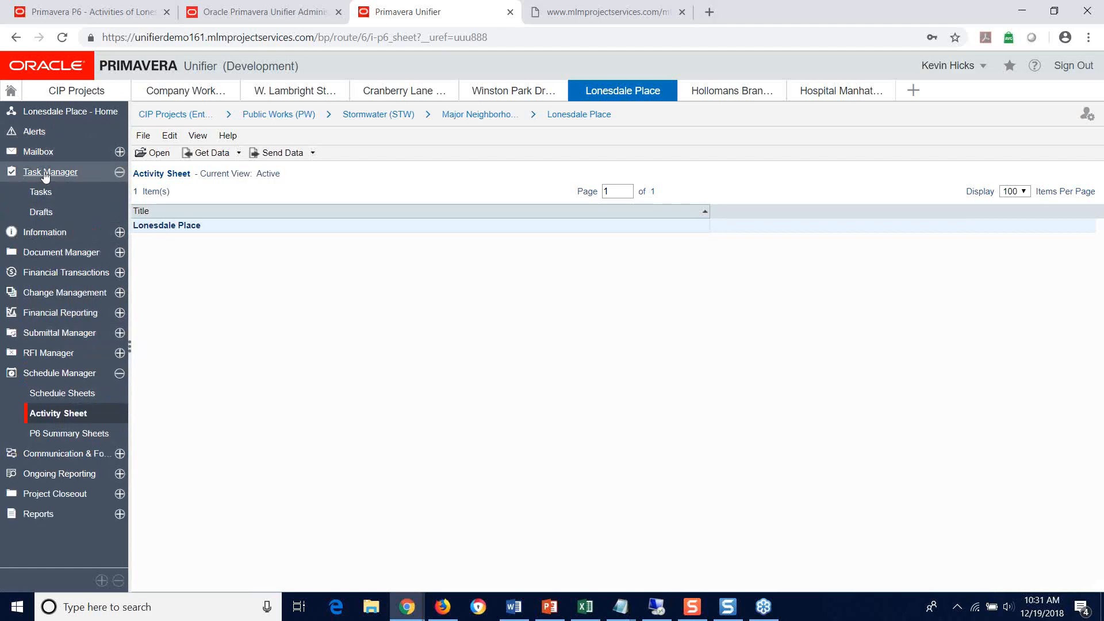
left_click(72, 273)
left_click(62, 333)
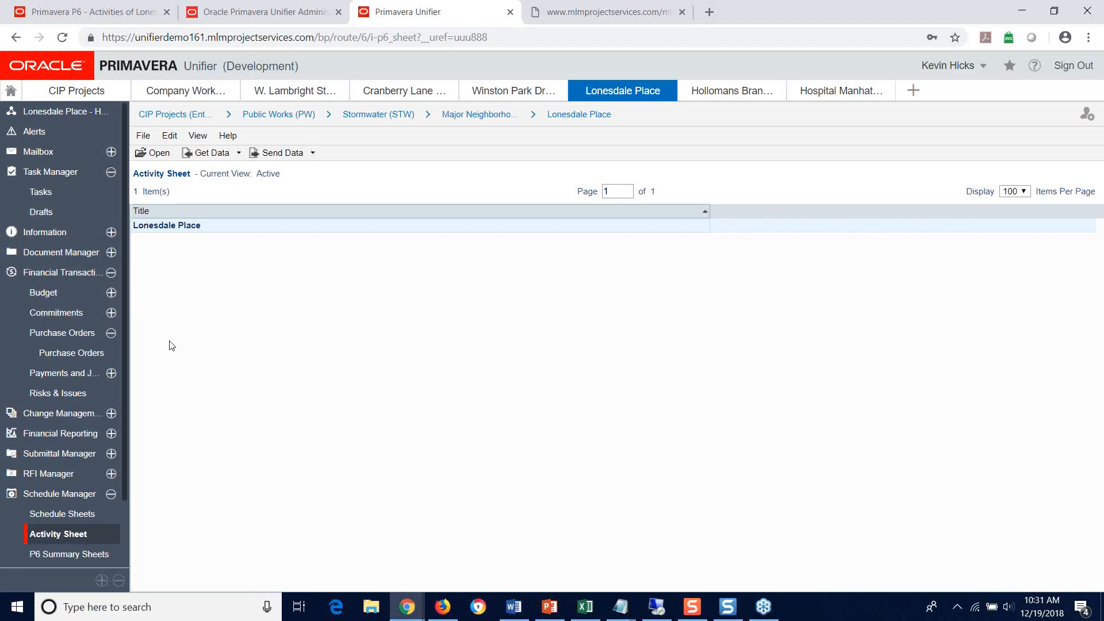
left_click(69, 353)
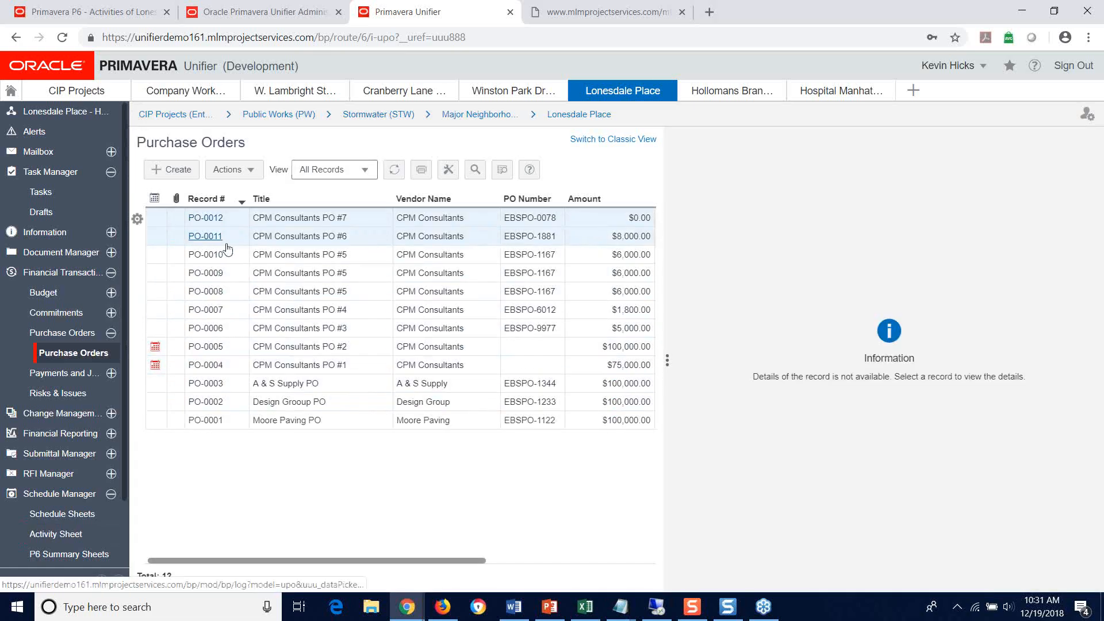
left_click(41, 211)
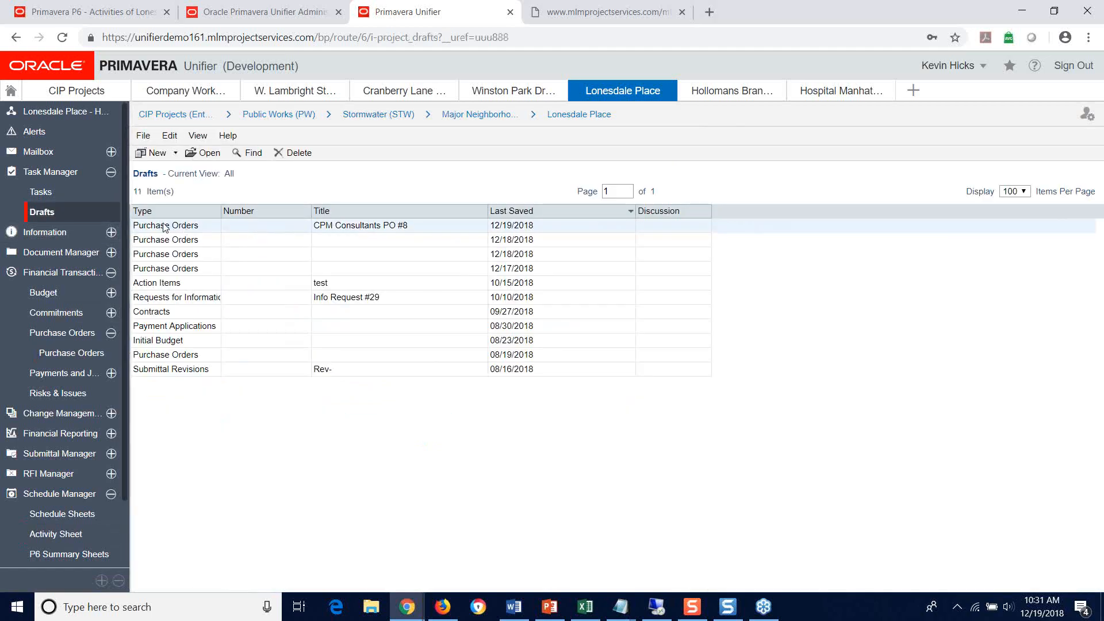
double_click(164, 226)
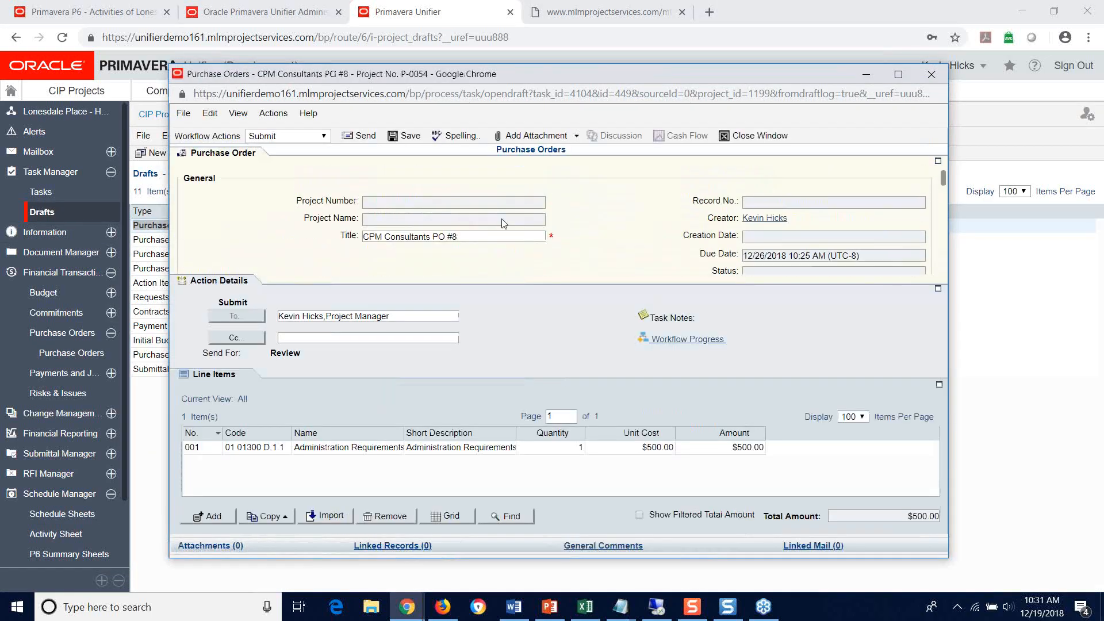
Step: Review the draft purchase order's general details, transaction currency and PO Information section, checking the PO Number field
scroll(504, 214, "down", 2)
scroll(504, 214, "up", 2)
scroll(449, 241, "down", 2)
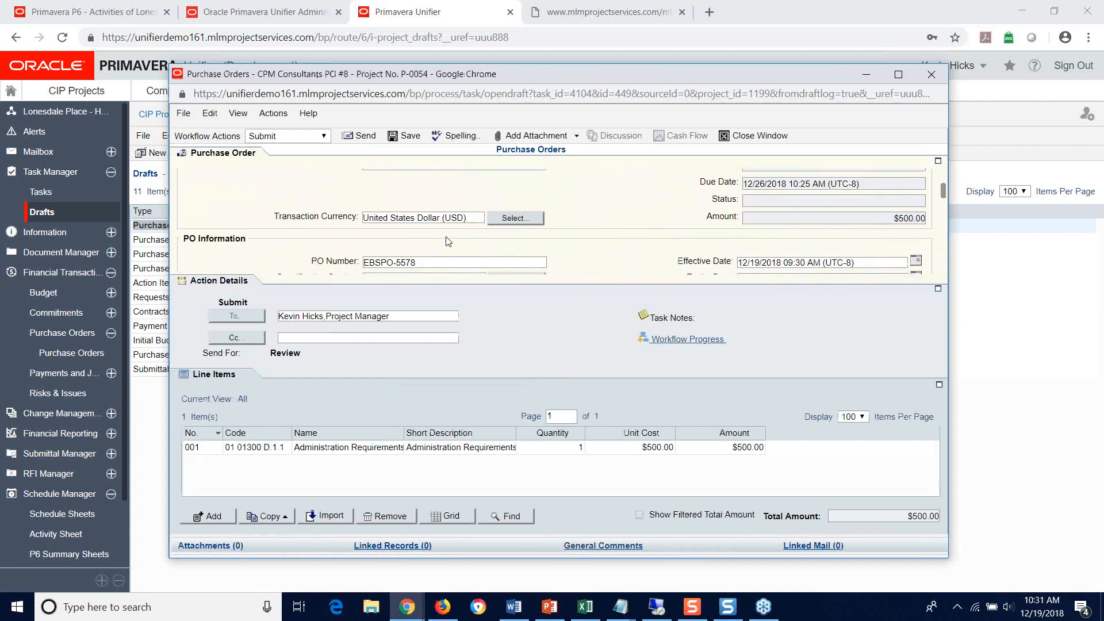
scroll(449, 242, "down", 2)
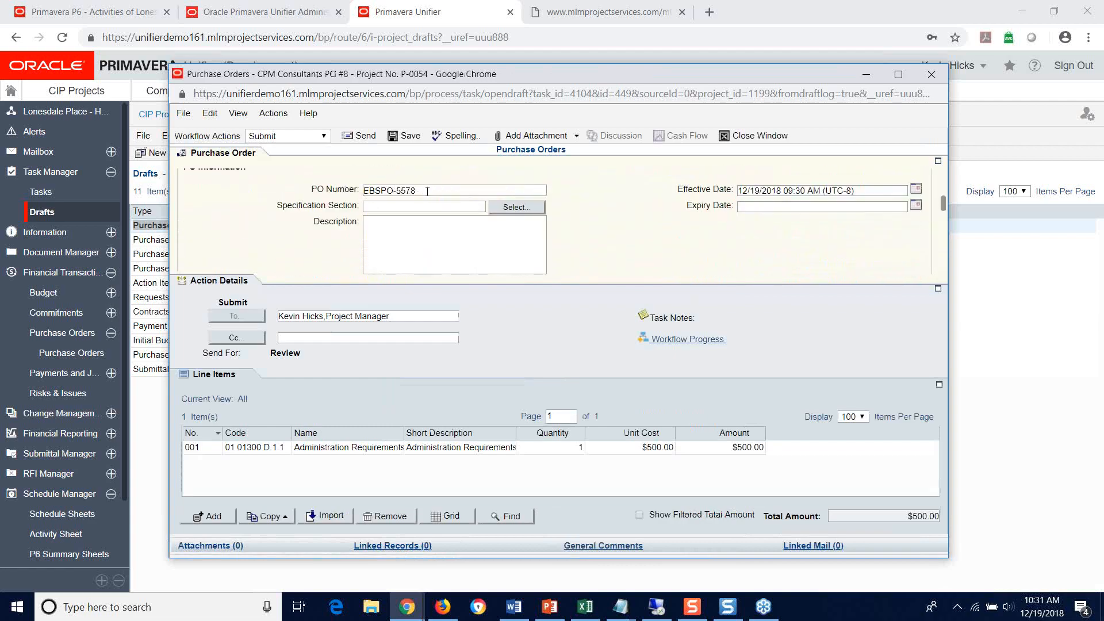
left_click_drag(427, 191, 364, 188)
left_click(388, 172)
left_click_drag(363, 190, 422, 194)
left_click(445, 167)
Step: Examine the draft purchase order's PO Summary amounts and its Vendor Information section
scroll(630, 194, "down", 2)
scroll(632, 196, "up", 2)
scroll(943, 204, "down", 3)
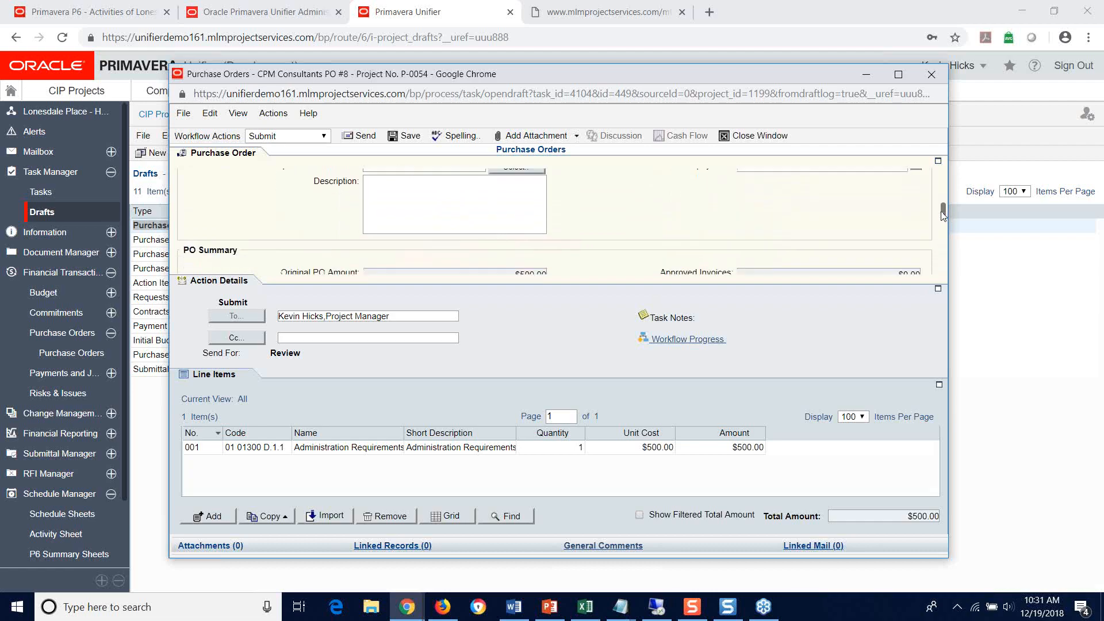
scroll(941, 207, "up", 2)
scroll(941, 207, "up", 1)
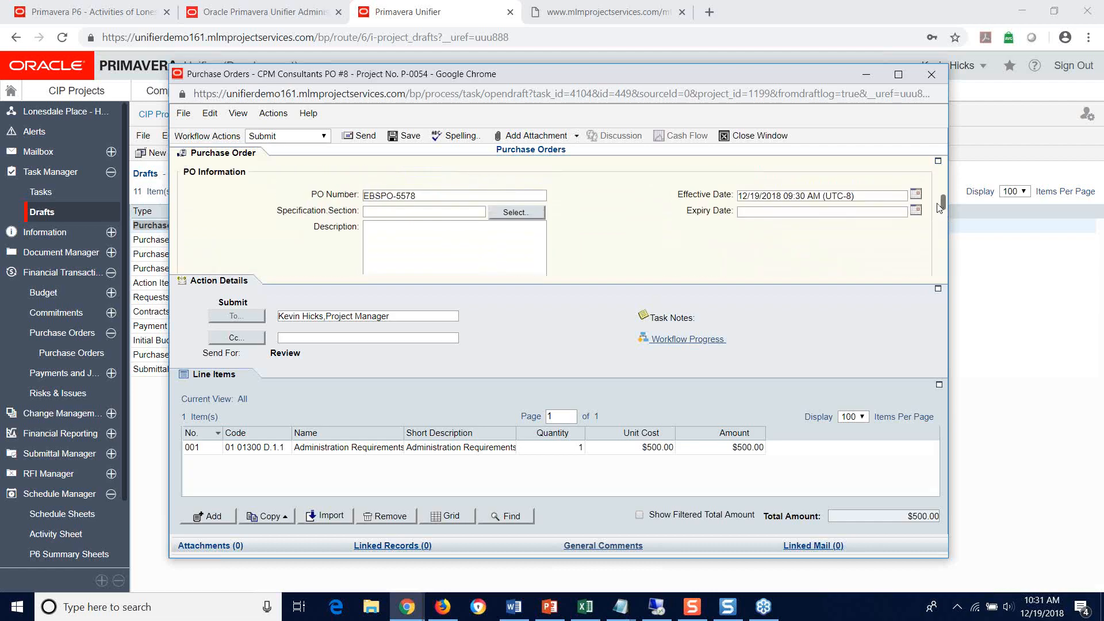
left_click_drag(941, 207, 940, 230)
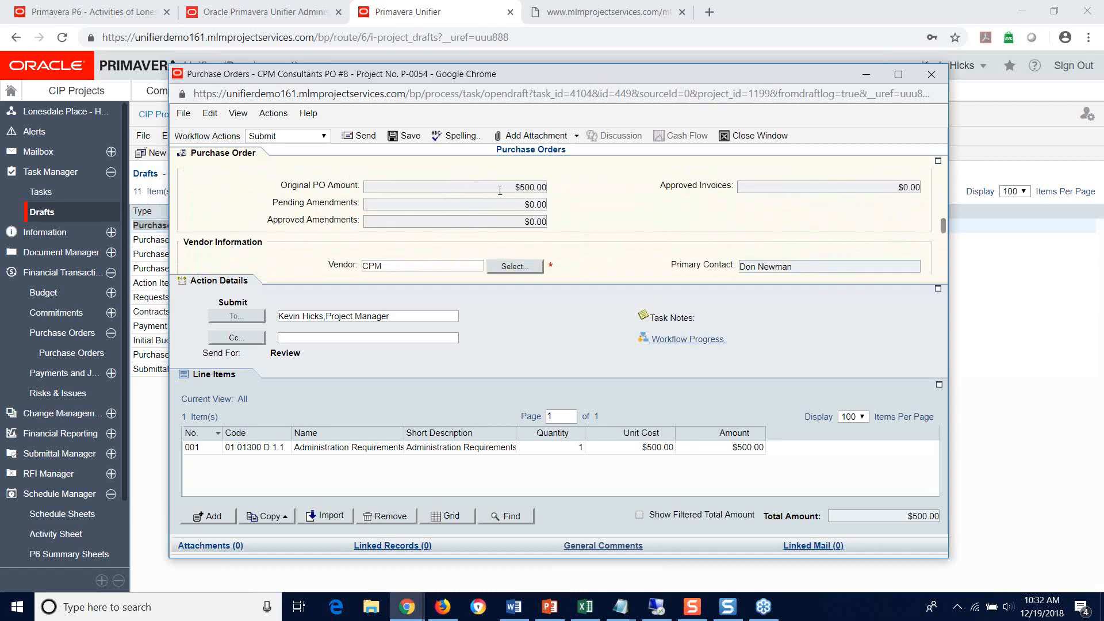
scroll(575, 184, "down", 4)
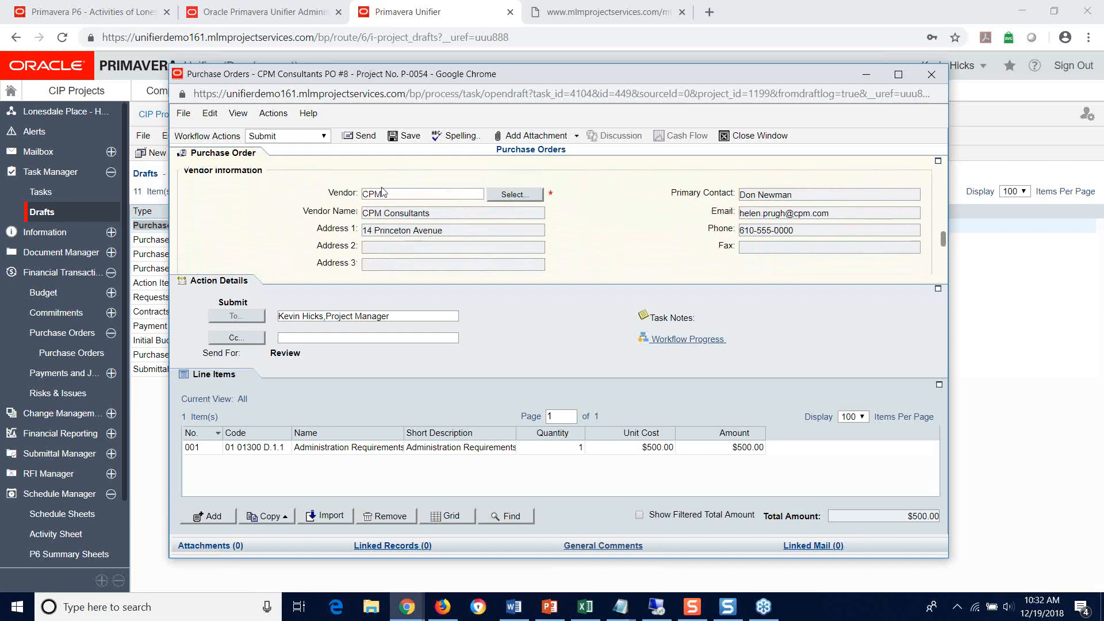
Step: Assign Bid Evaluation (06040) as the purchase order's P6 activity and check the P6 planned cost it brings in
scroll(532, 188, "down", 1)
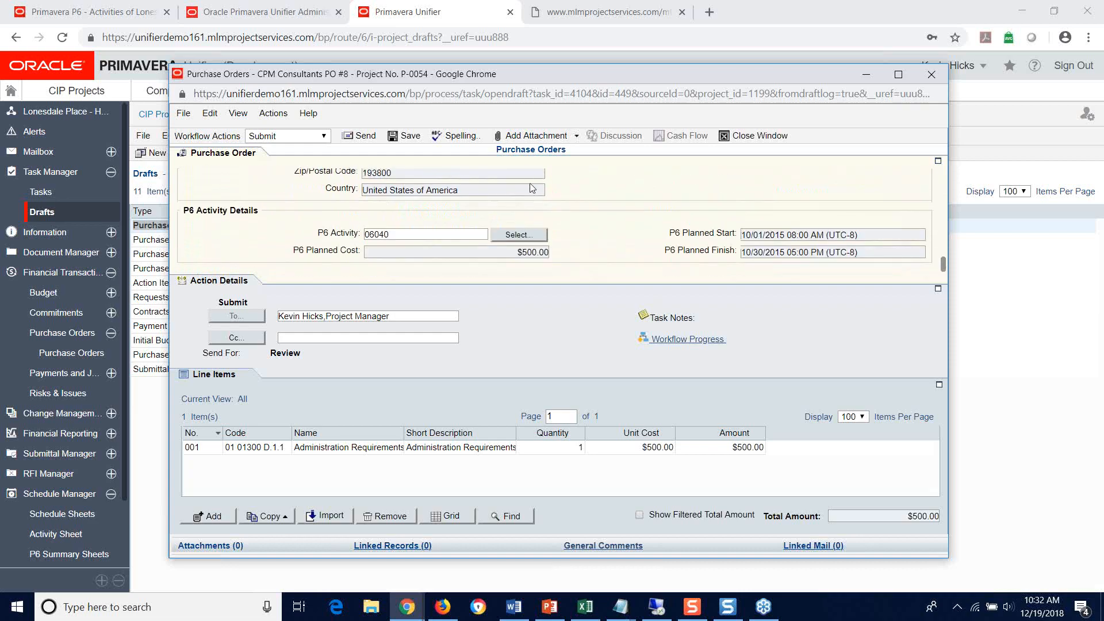
left_click(523, 236)
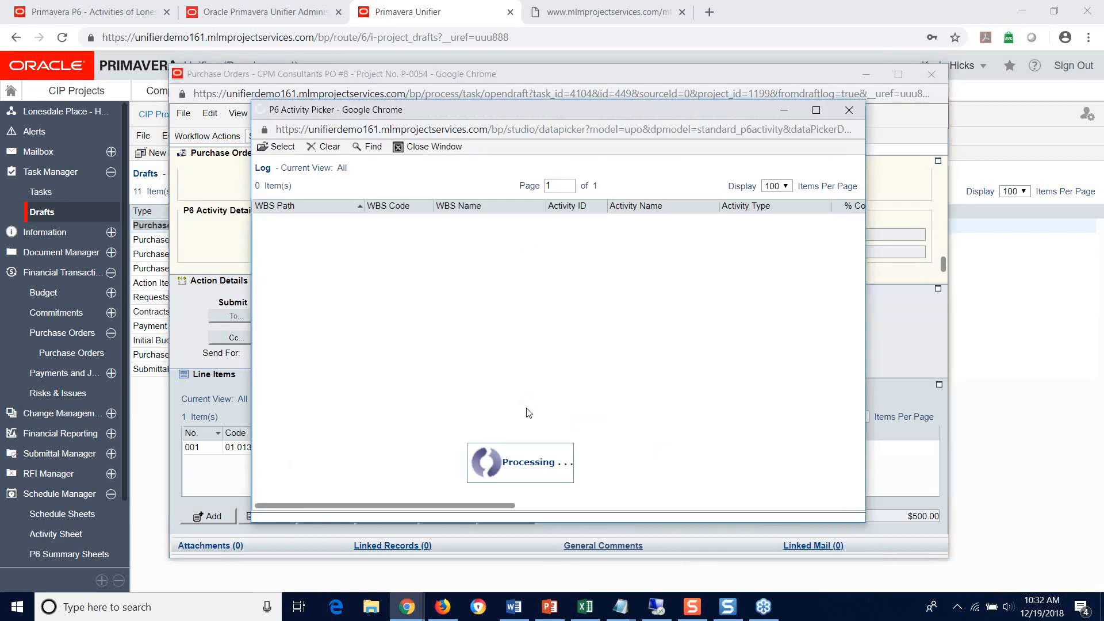
scroll(489, 403, "down", 2)
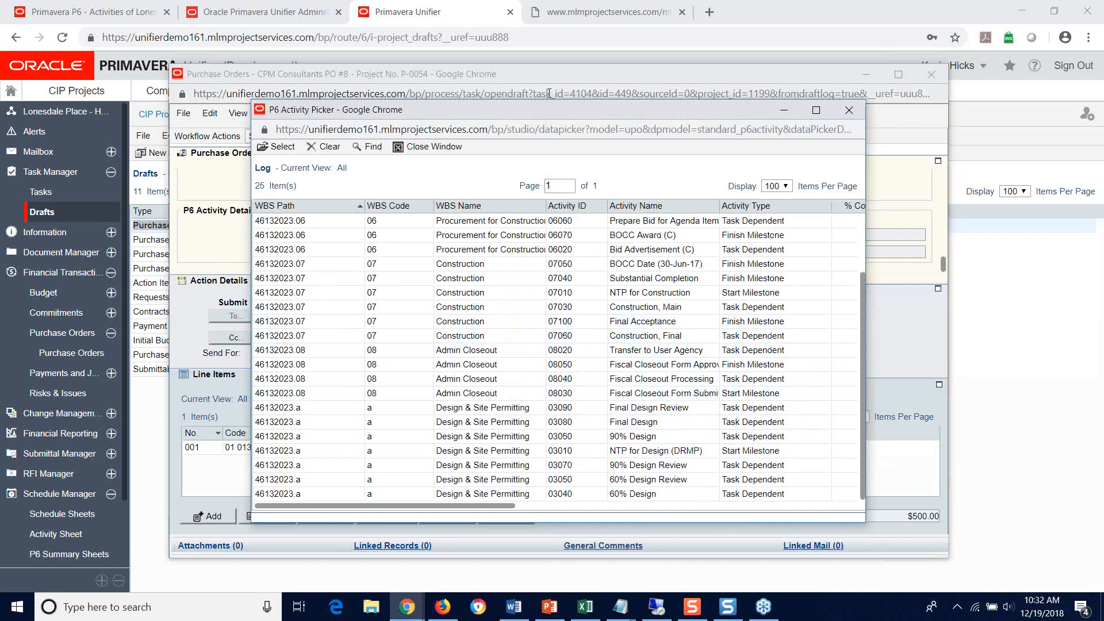
left_click_drag(561, 111, 803, 98)
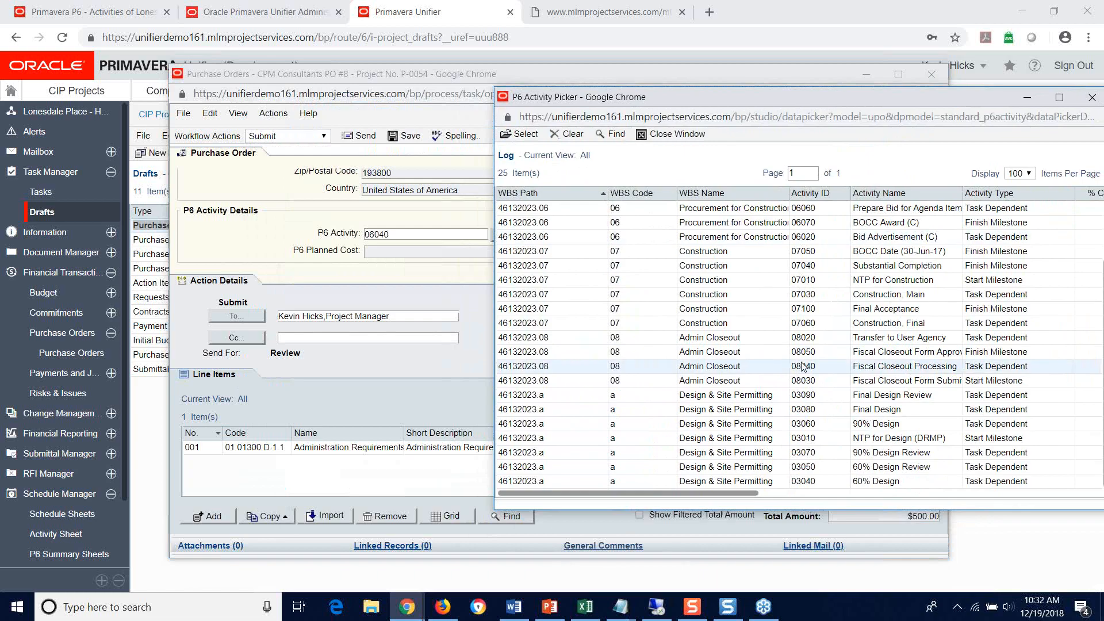
scroll(808, 368, "up", 2)
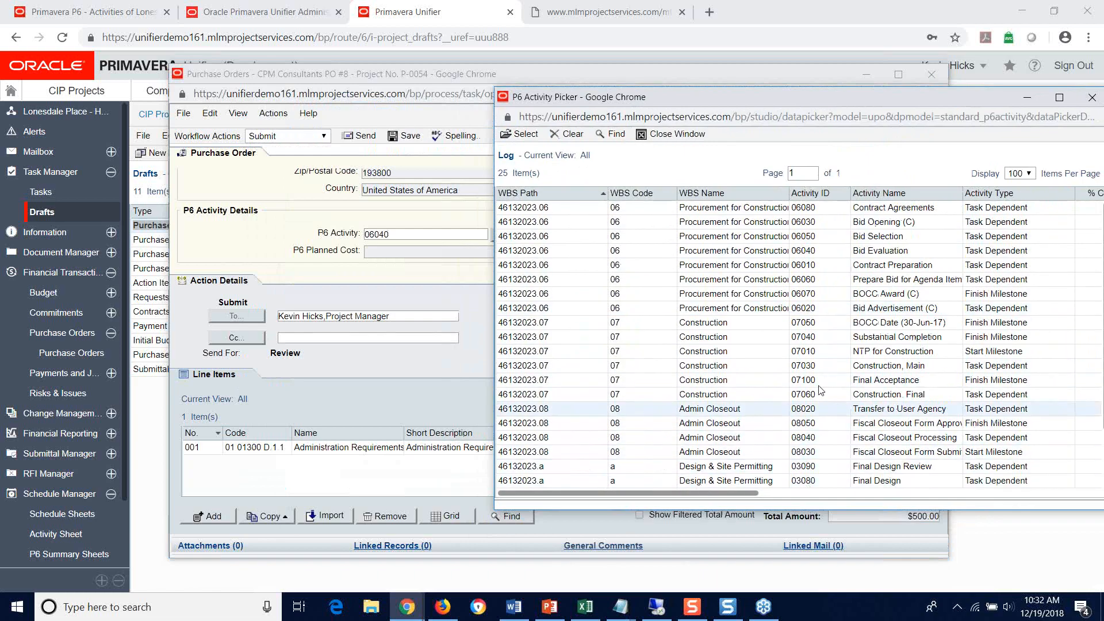
left_click(798, 251)
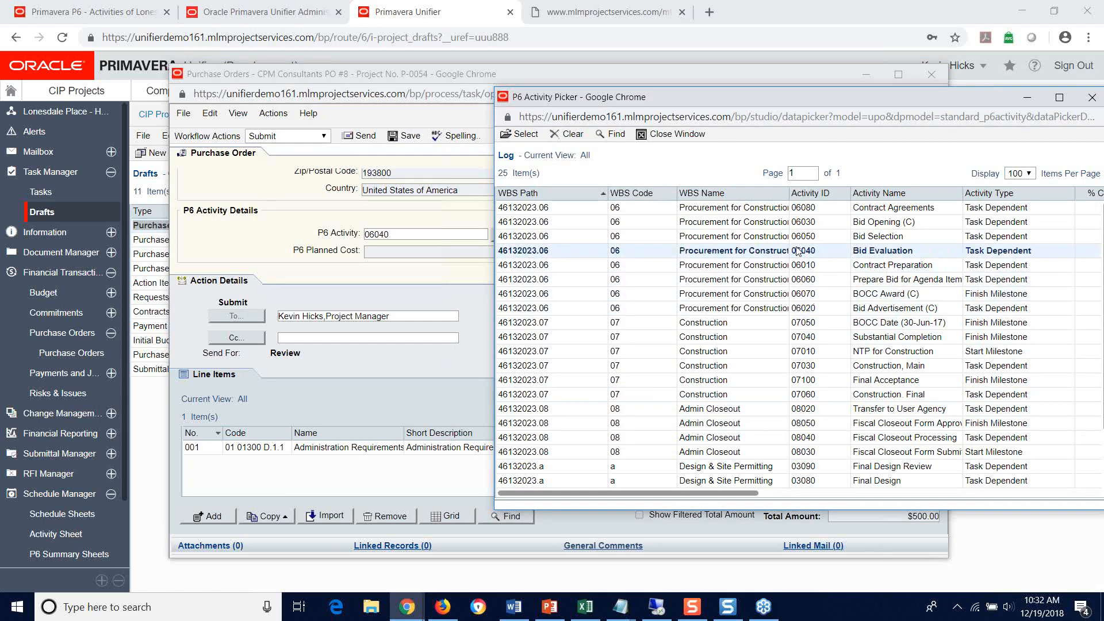
left_click_drag(691, 494, 567, 494)
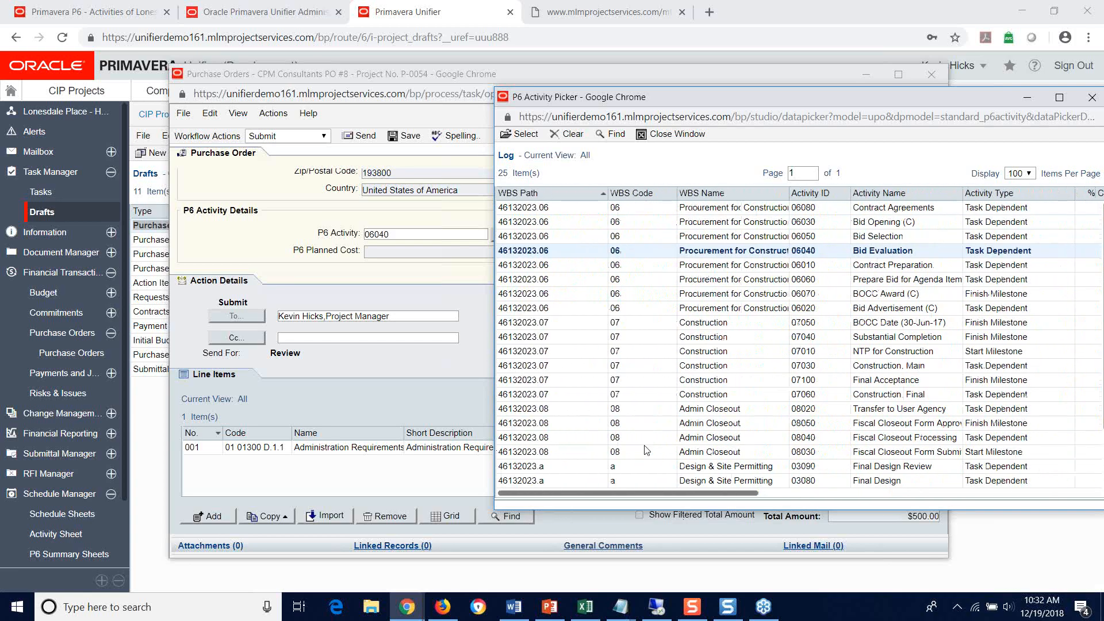
double_click(535, 250)
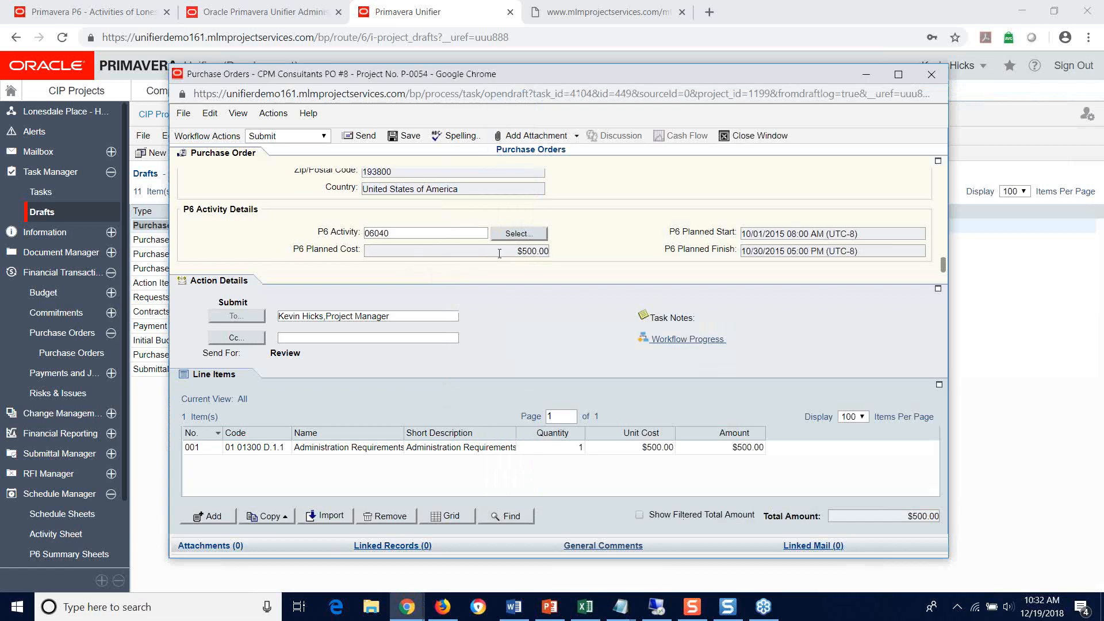
left_click_drag(500, 253, 551, 249)
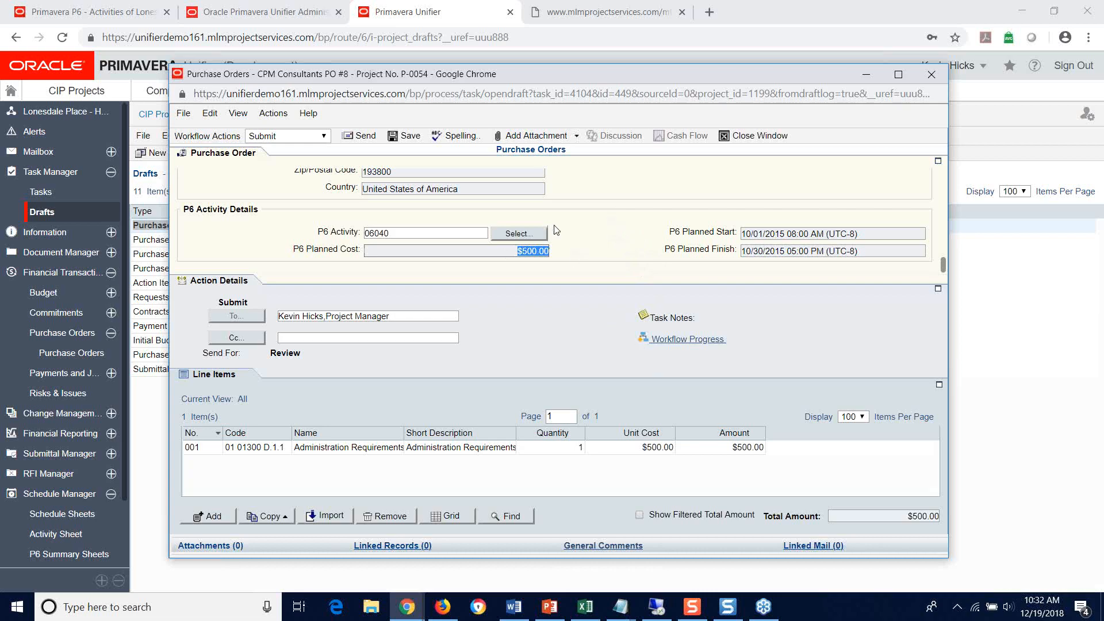
Step: Open the purchase order's Administration Requirements line item and set its unit of measure to each
left_click(246, 446)
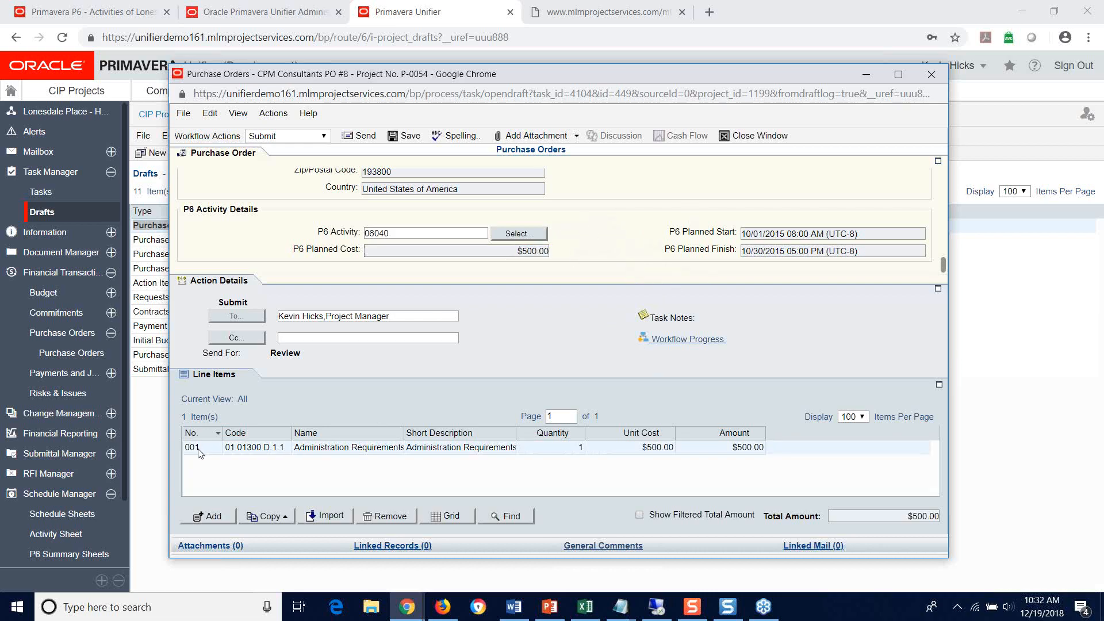
double_click(251, 450)
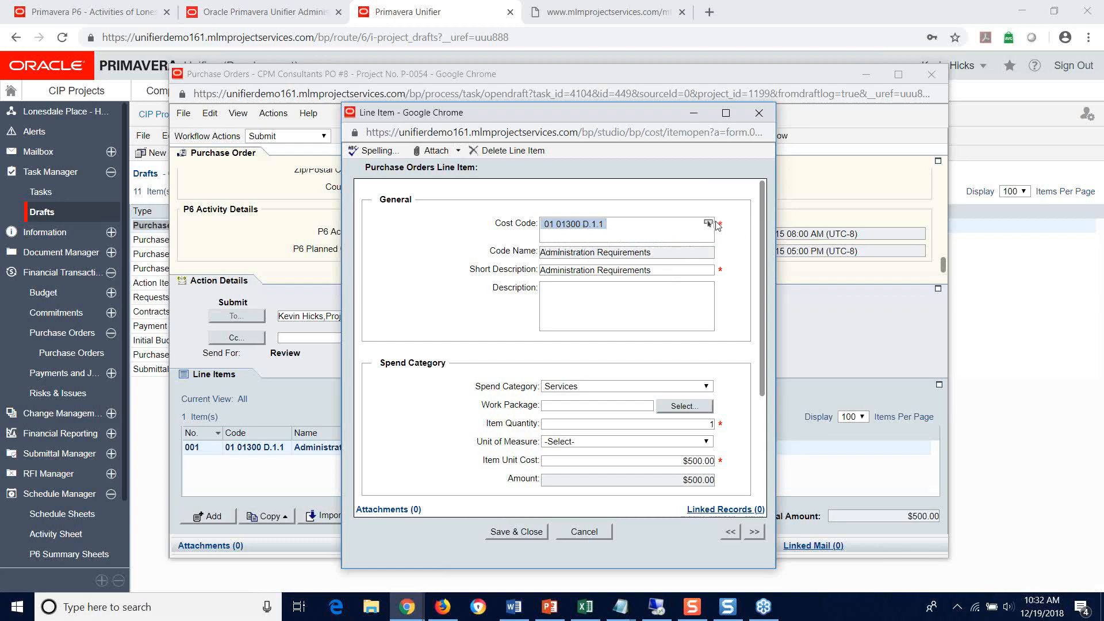
scroll(626, 311, "down", 3)
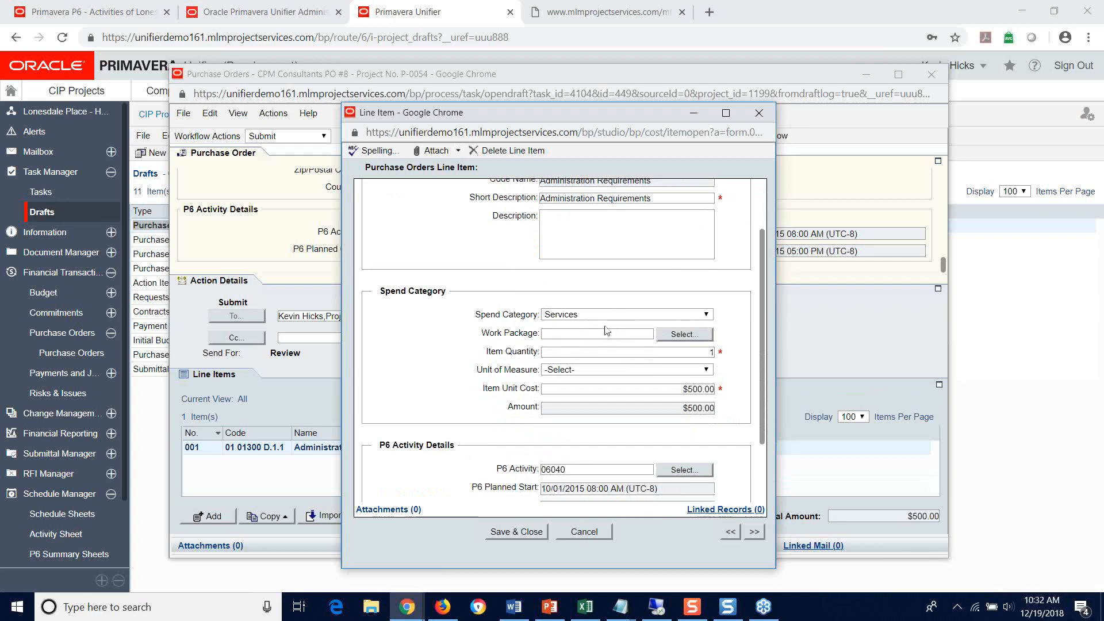
left_click(601, 374)
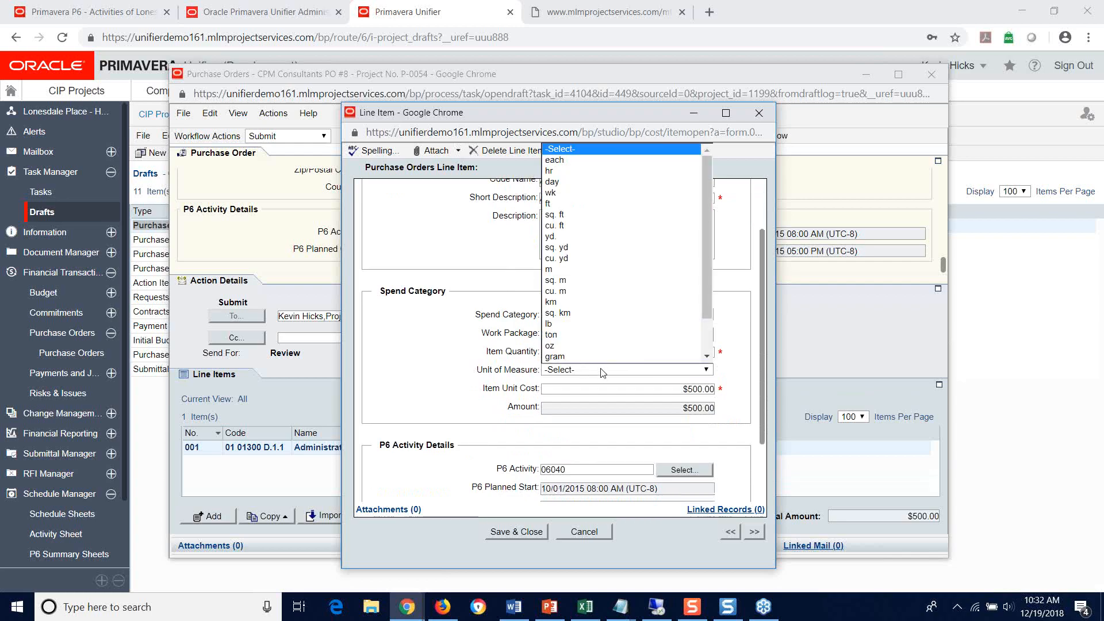
left_click(554, 157)
Step: Assign Bid Evaluation (06040) as the line item's P6 activity and check the planned start and finish dates
scroll(660, 399, "down", 3)
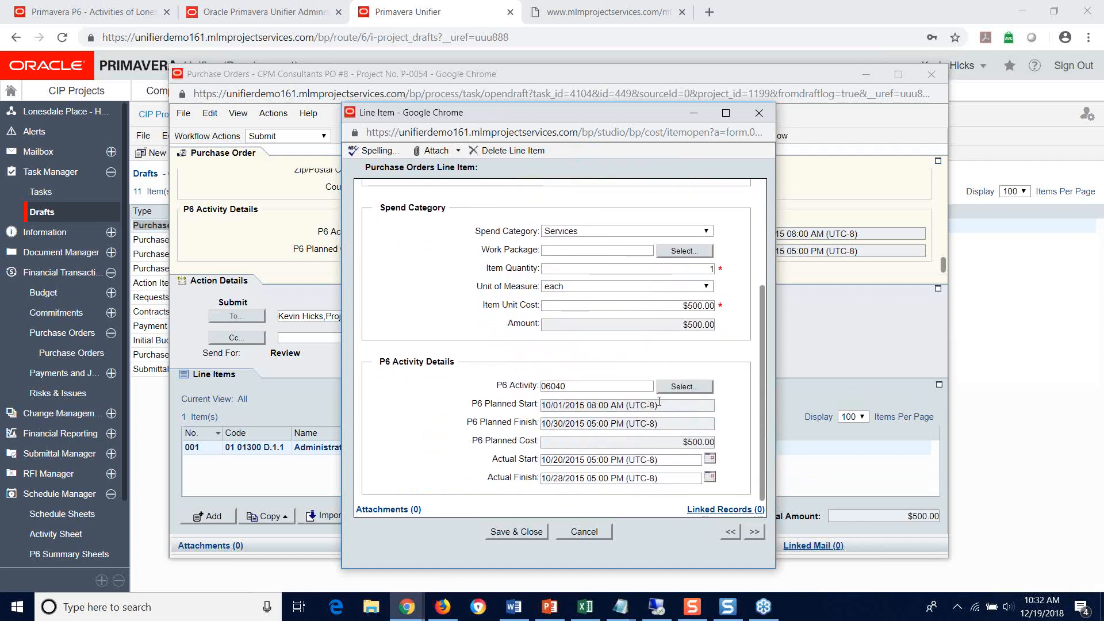
left_click(687, 387)
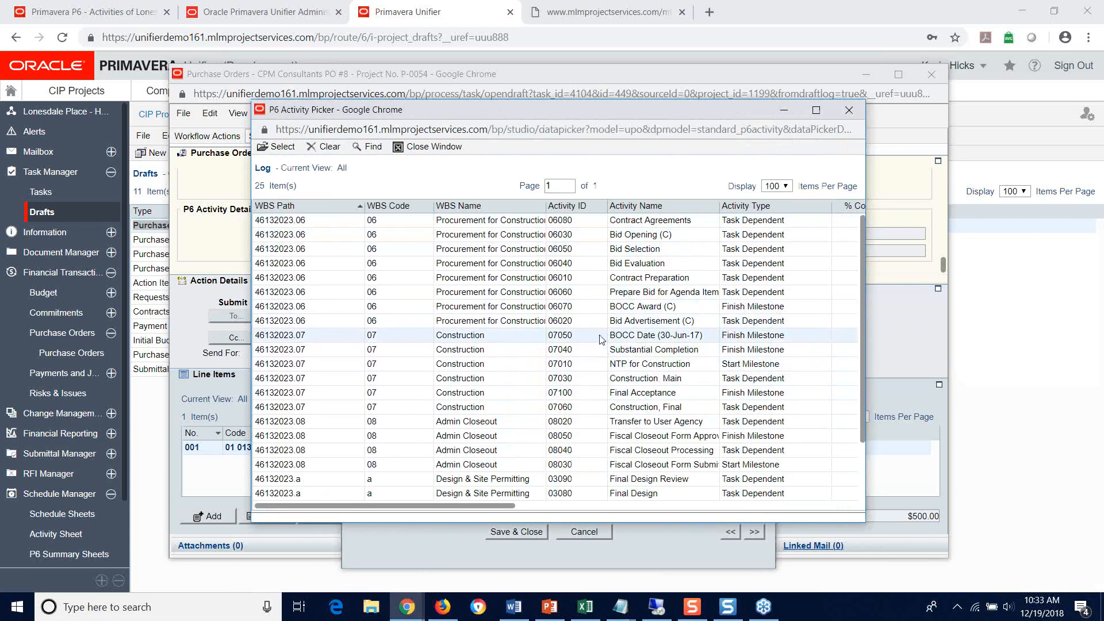
scroll(613, 368, "down", 1)
scroll(611, 359, "up", 1)
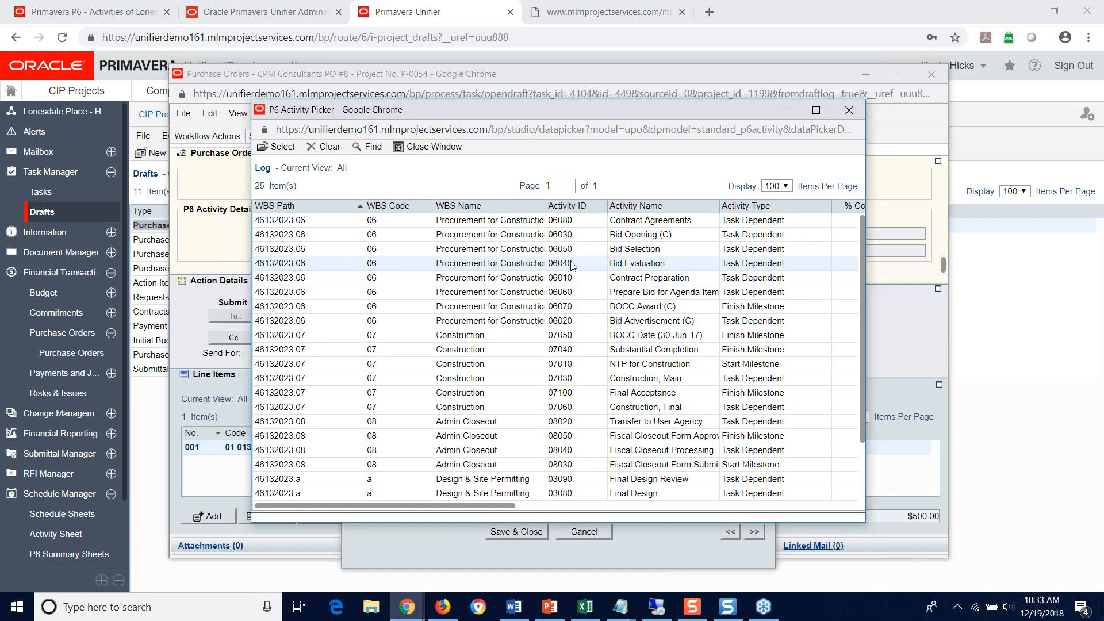
double_click(572, 265)
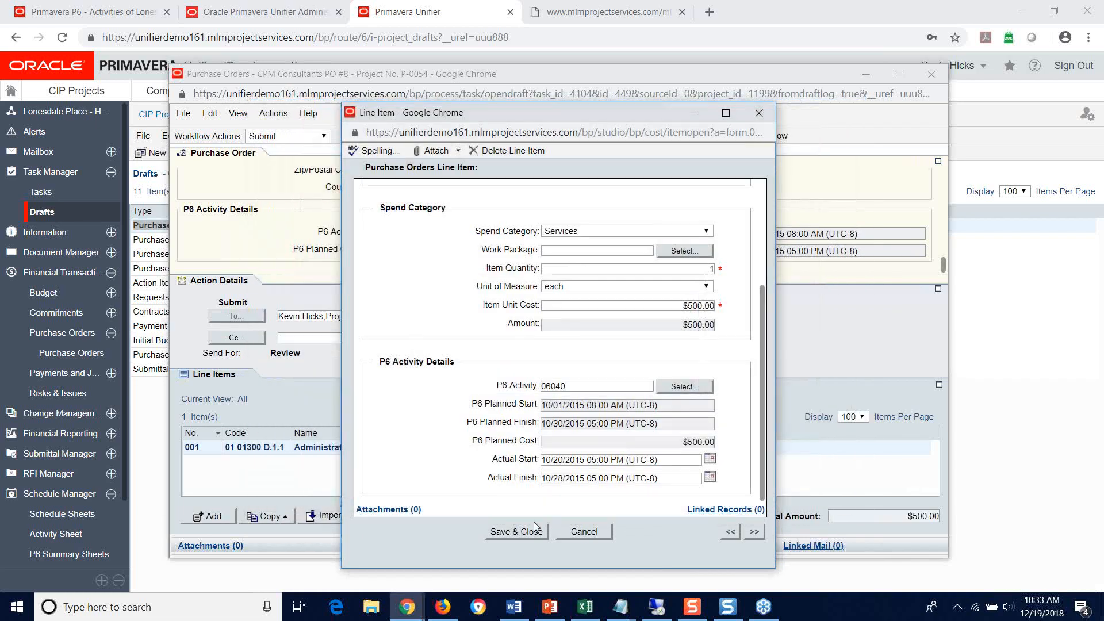
left_click_drag(660, 407, 548, 401)
left_click(547, 424)
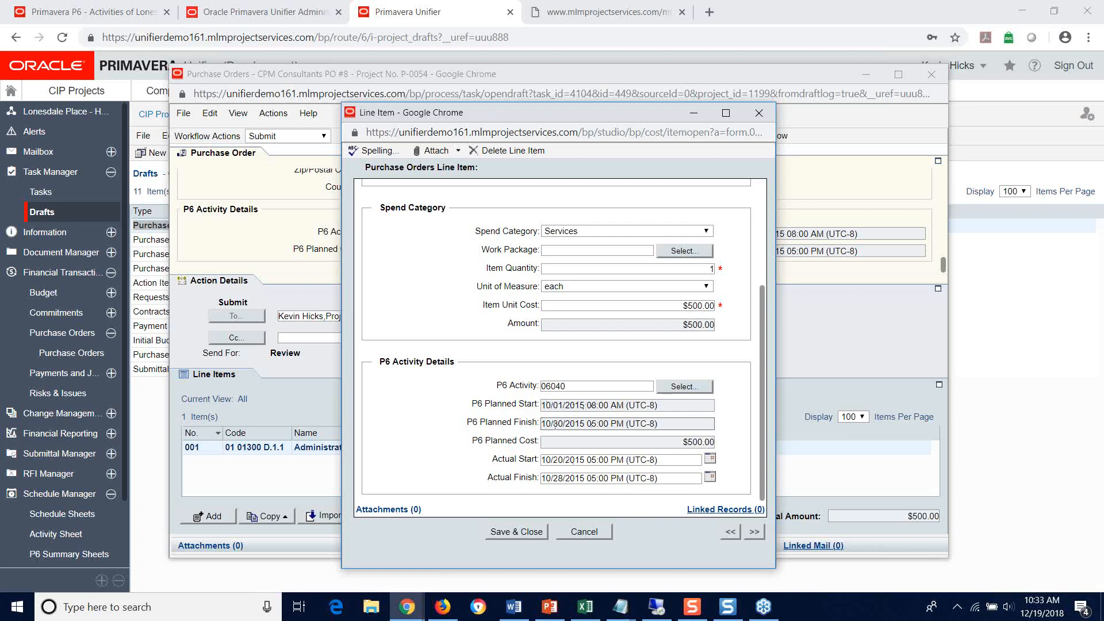
Step: Check the actual finish date of the Administration Requirements line item, leave it as is, and save and close the line item
left_click_drag(542, 423, 601, 424)
left_click(567, 478)
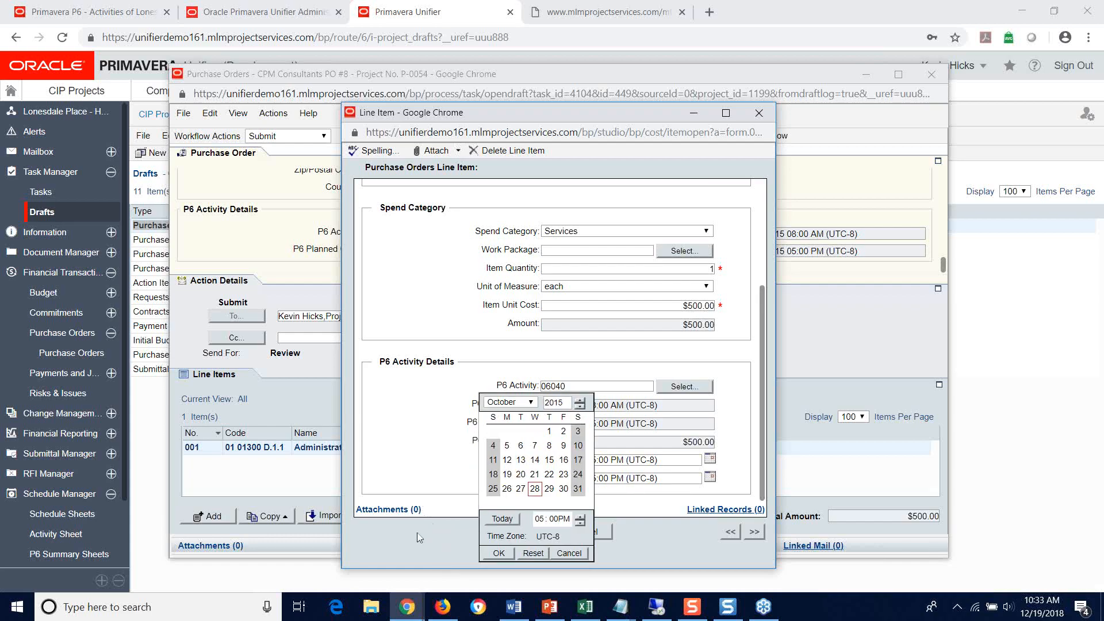
left_click(578, 555)
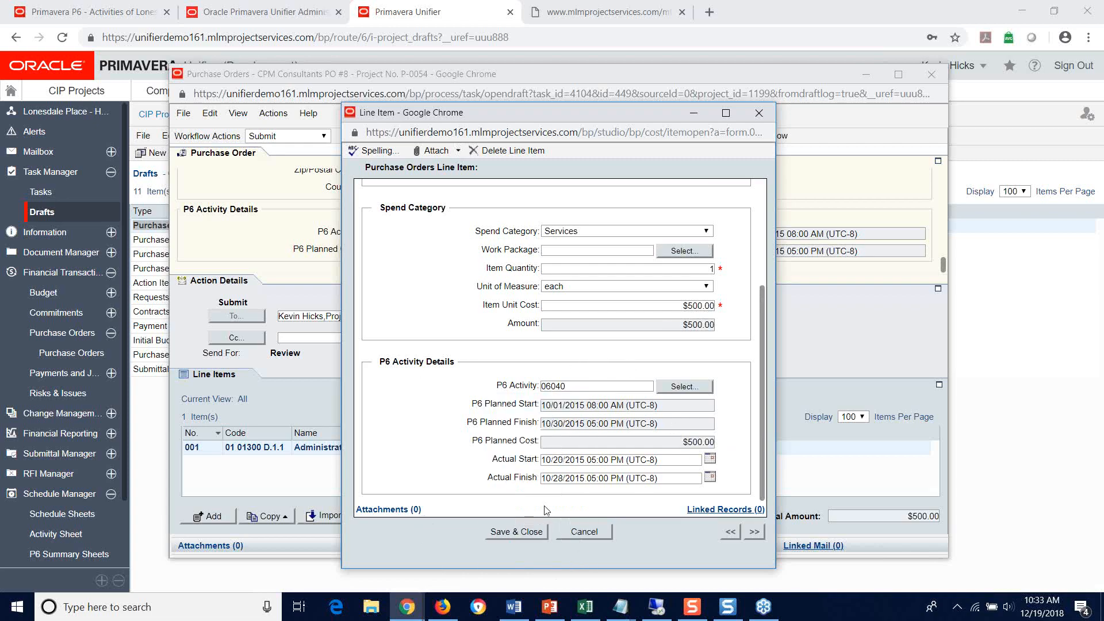
left_click(518, 532)
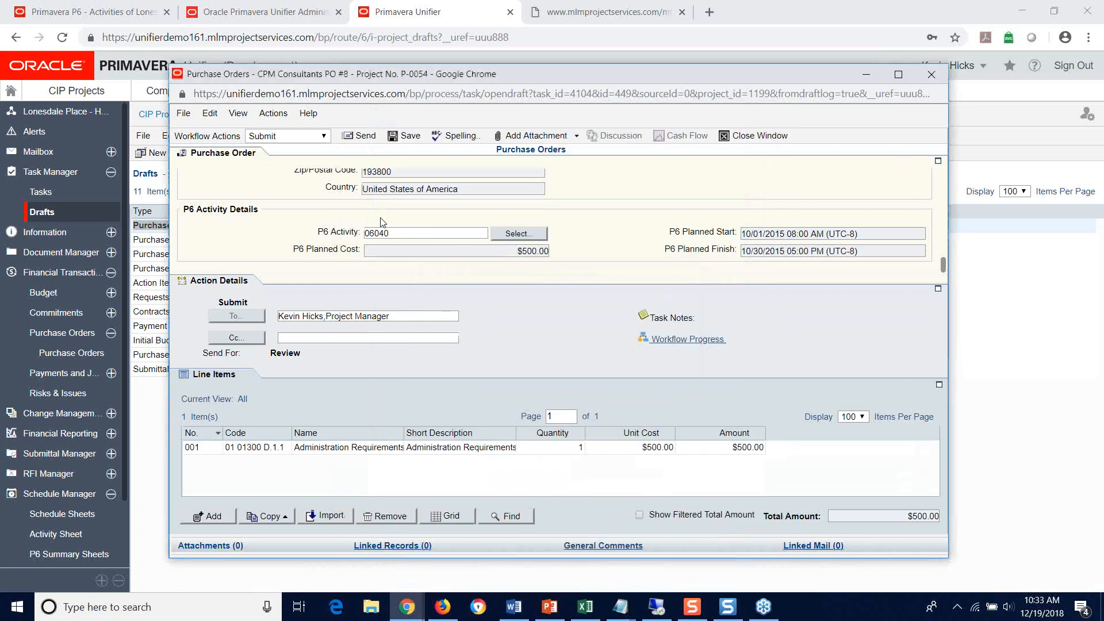
Step: Submit the CPM Consultants PO #8 draft to the Review step of its workflow
left_click(290, 137)
left_click(289, 150)
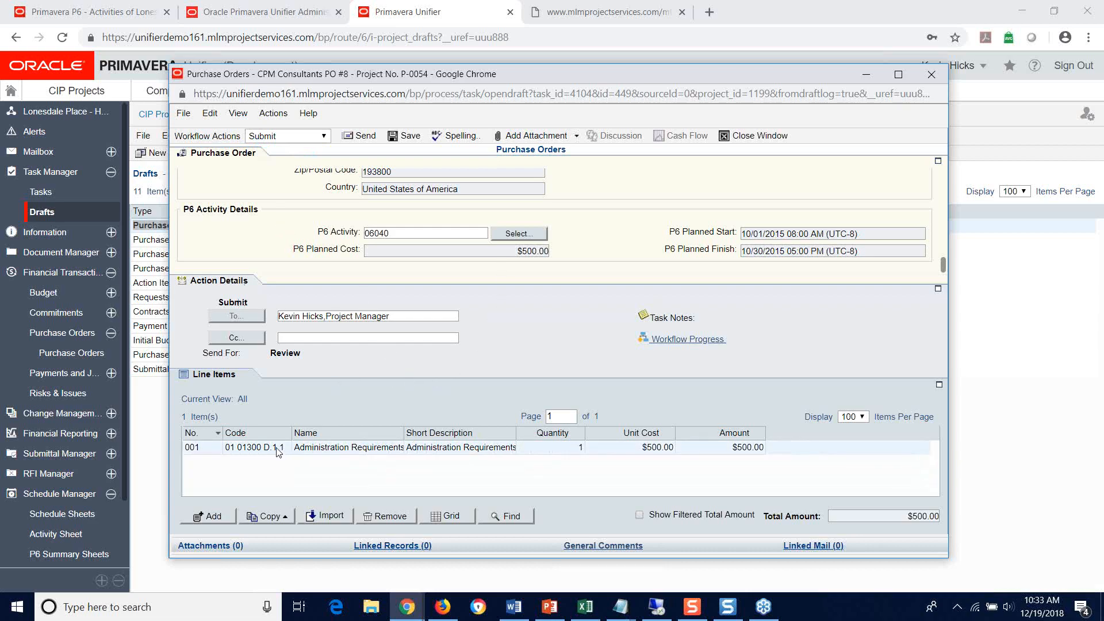
left_click(364, 138)
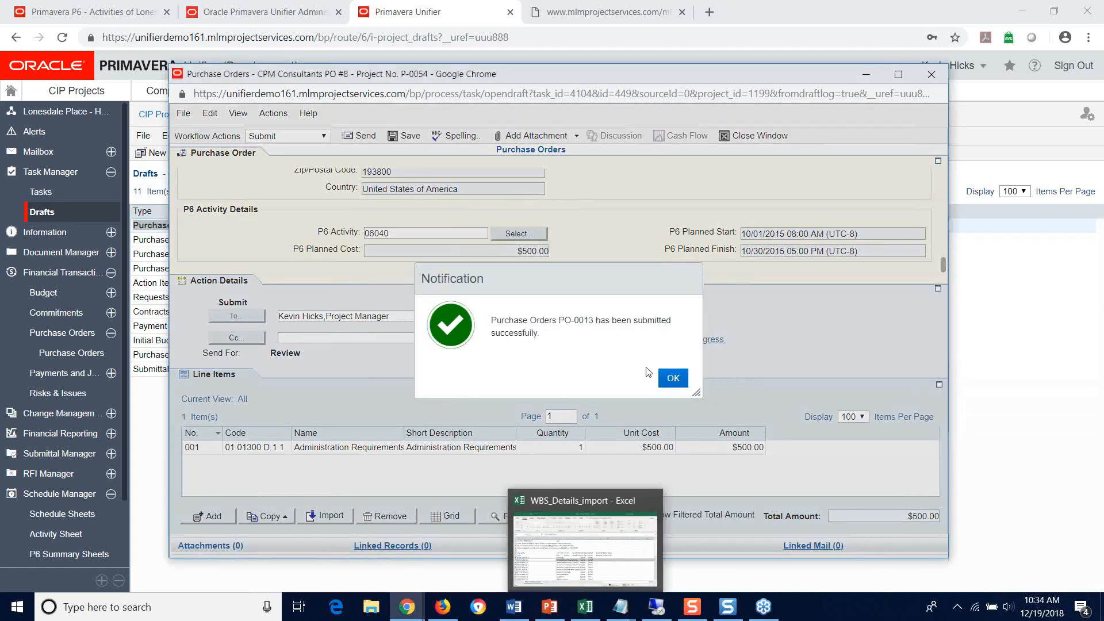
left_click(672, 377)
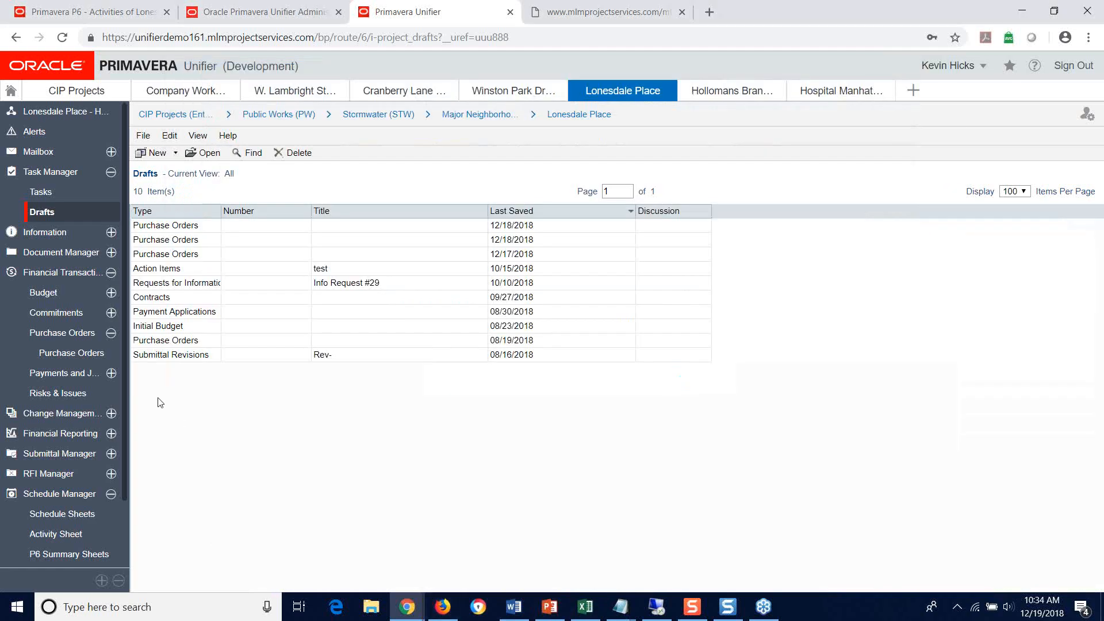
Step: Open CPM Consultants PO #8 from the project's Purchase Orders log and accept its review task
left_click(64, 353)
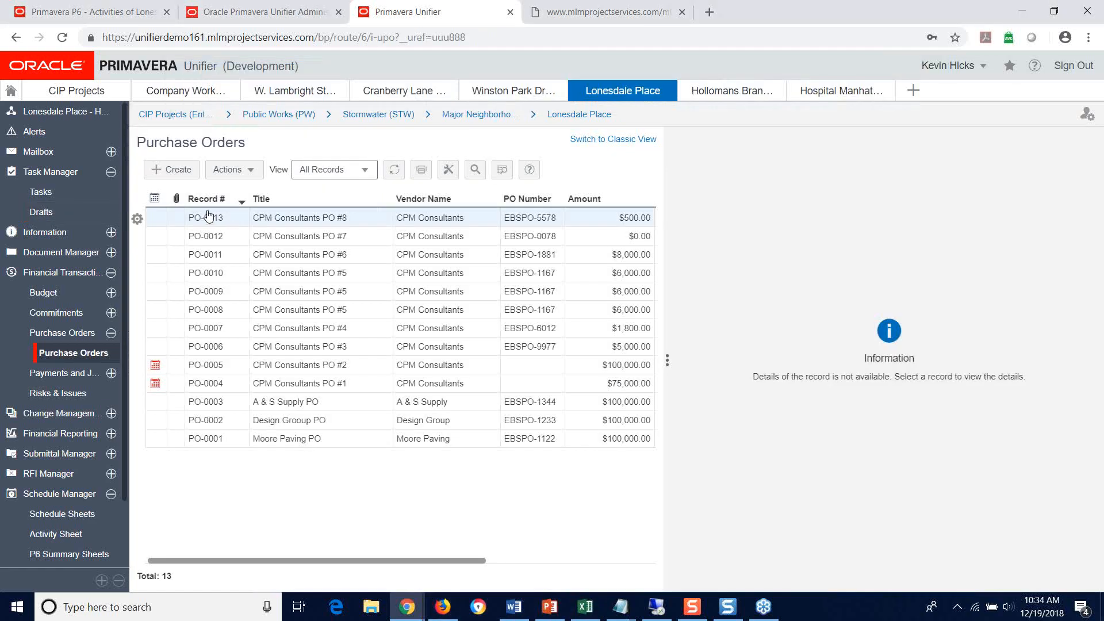
left_click(302, 220)
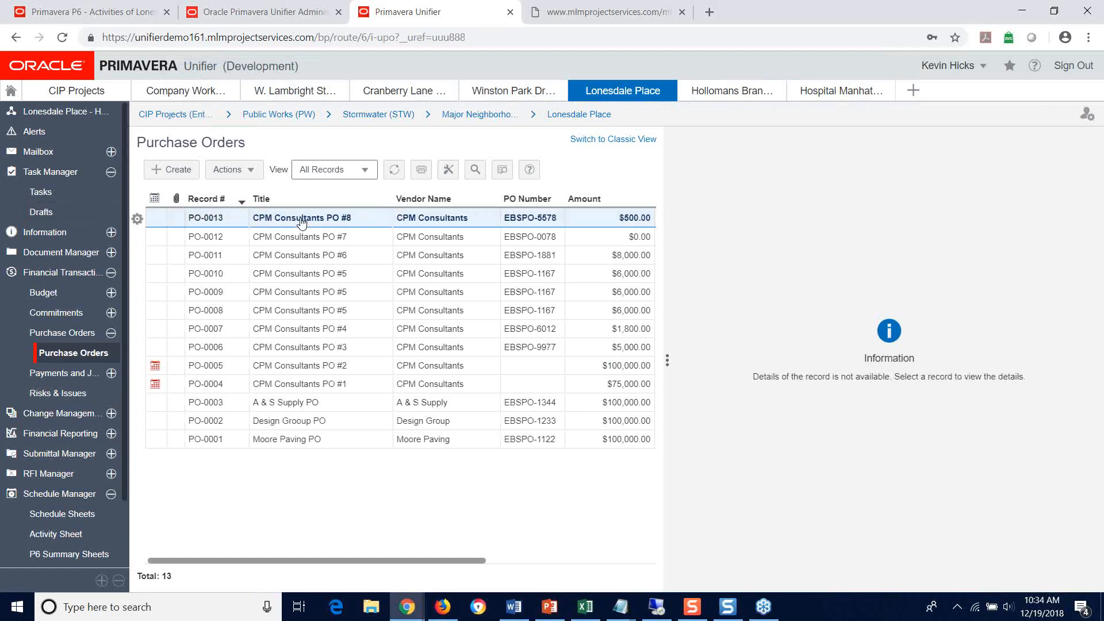
double_click(302, 220)
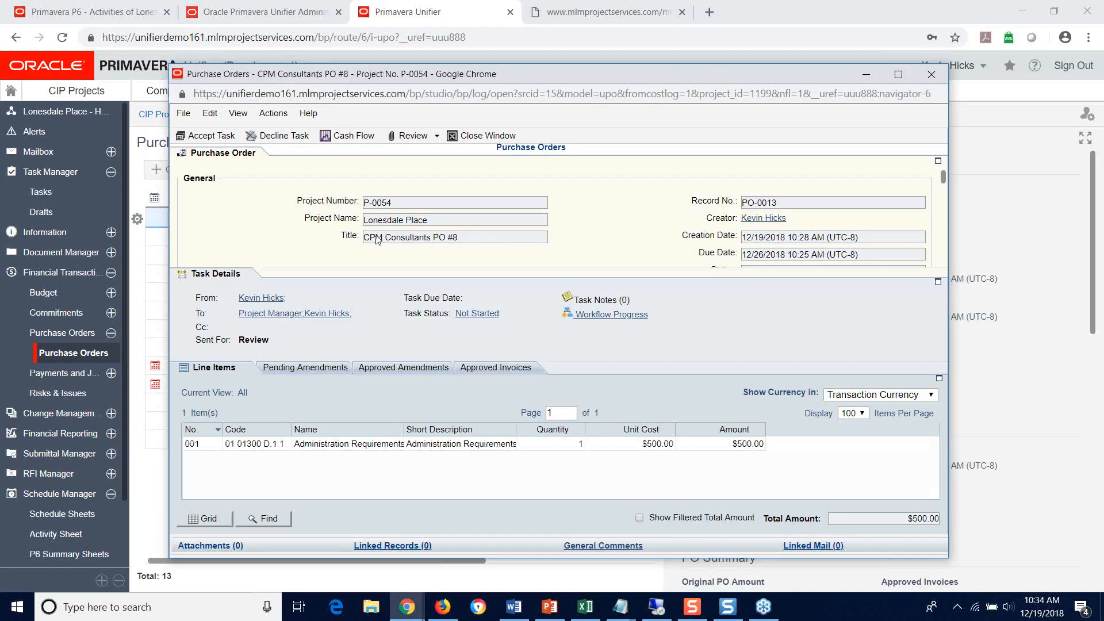
scroll(400, 265, "down", 3)
scroll(399, 265, "up", 3)
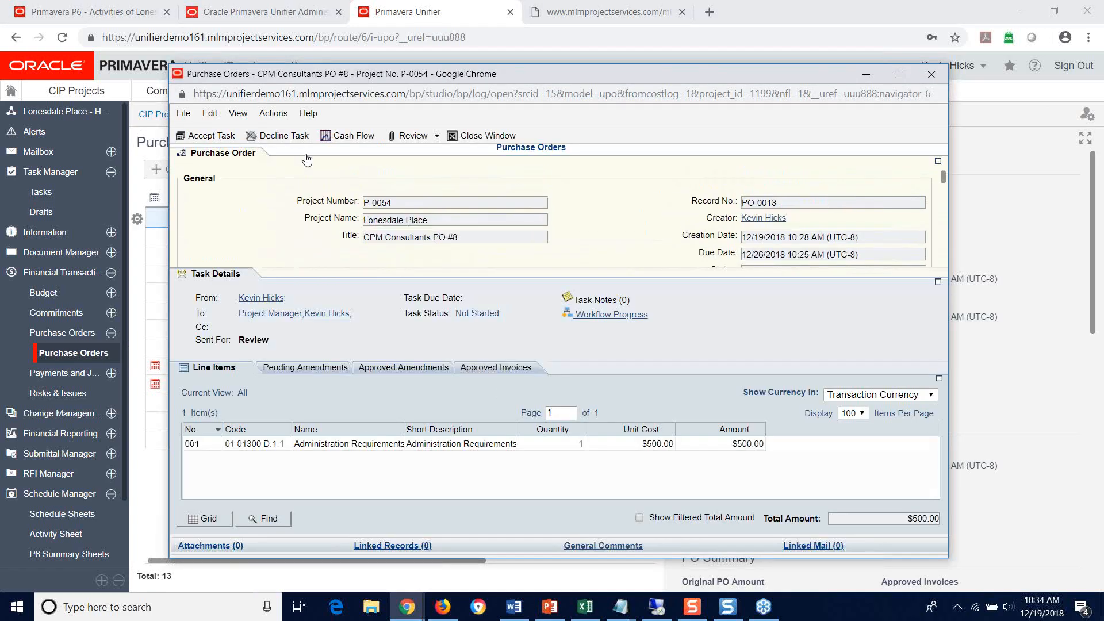
left_click(207, 136)
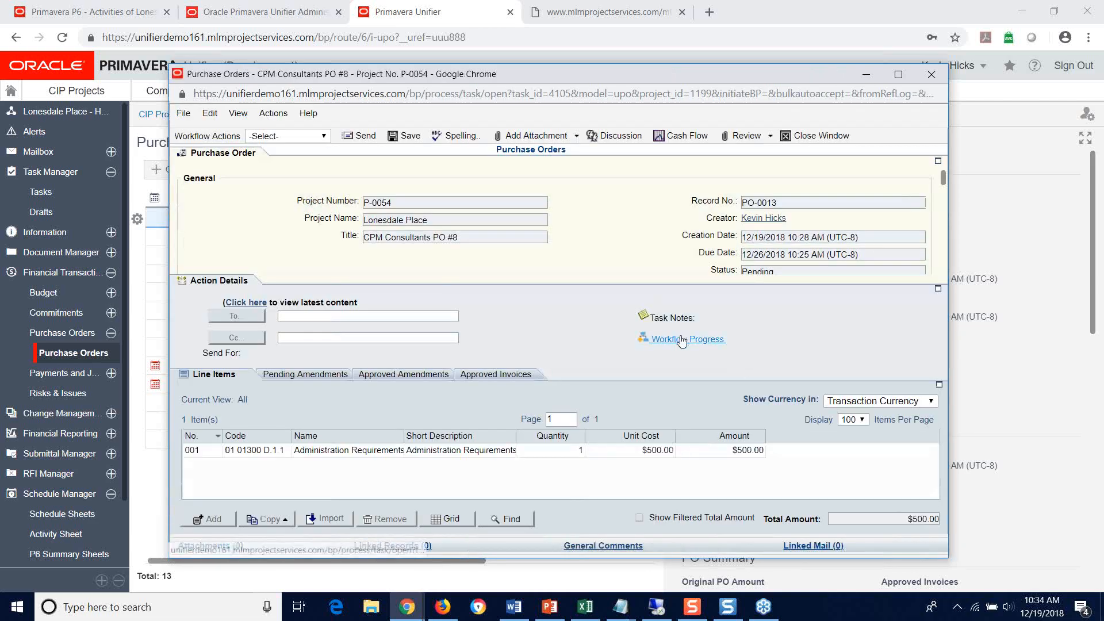
Step: Check the purchase order's workflow progress and the P6 activity details of its Administration Requirements line item
left_click(682, 340)
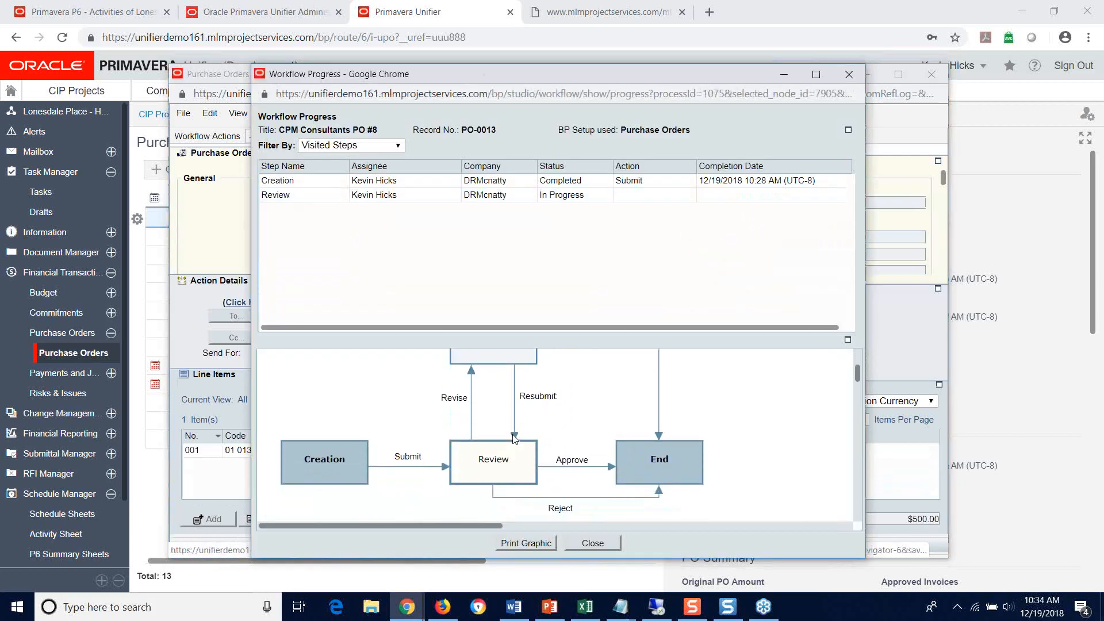
left_click(848, 75)
scroll(601, 250, "down", 10)
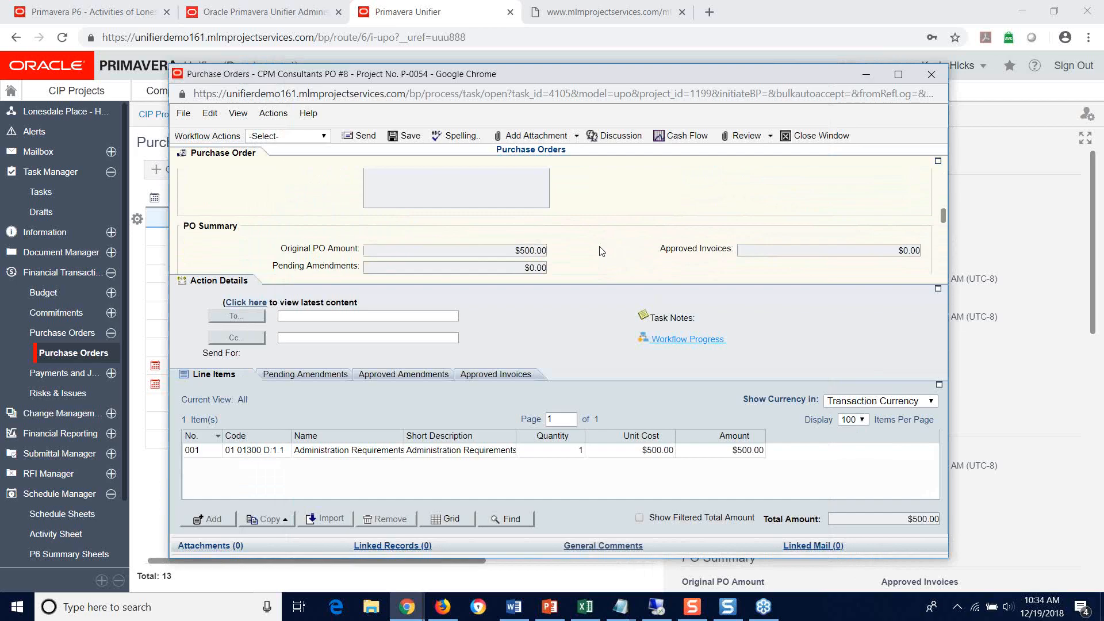
double_click(437, 451)
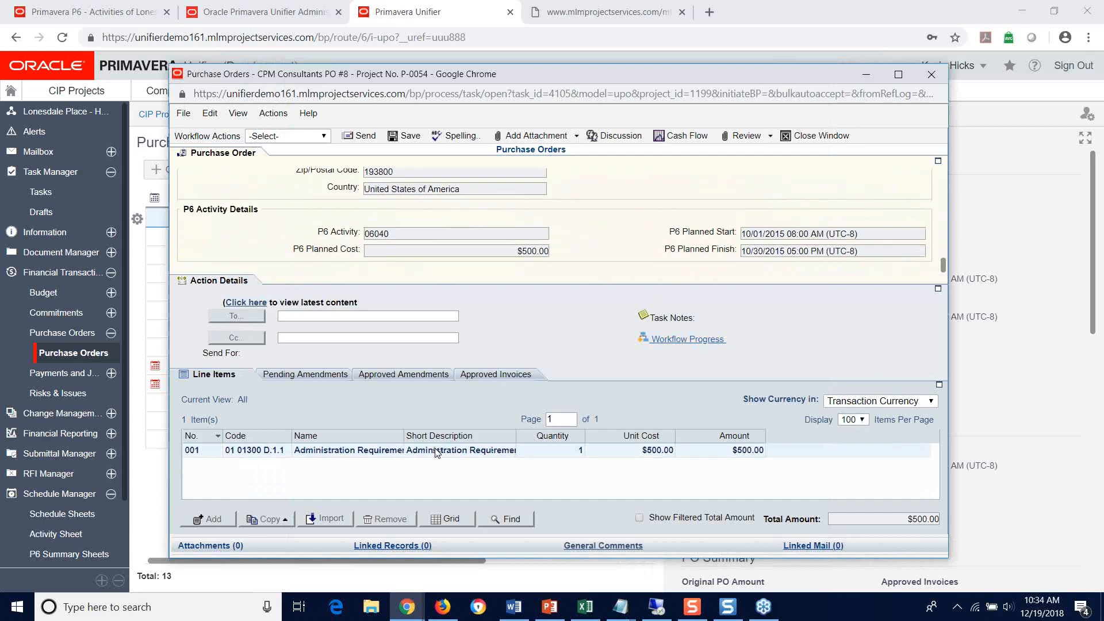
scroll(574, 364, "down", 5)
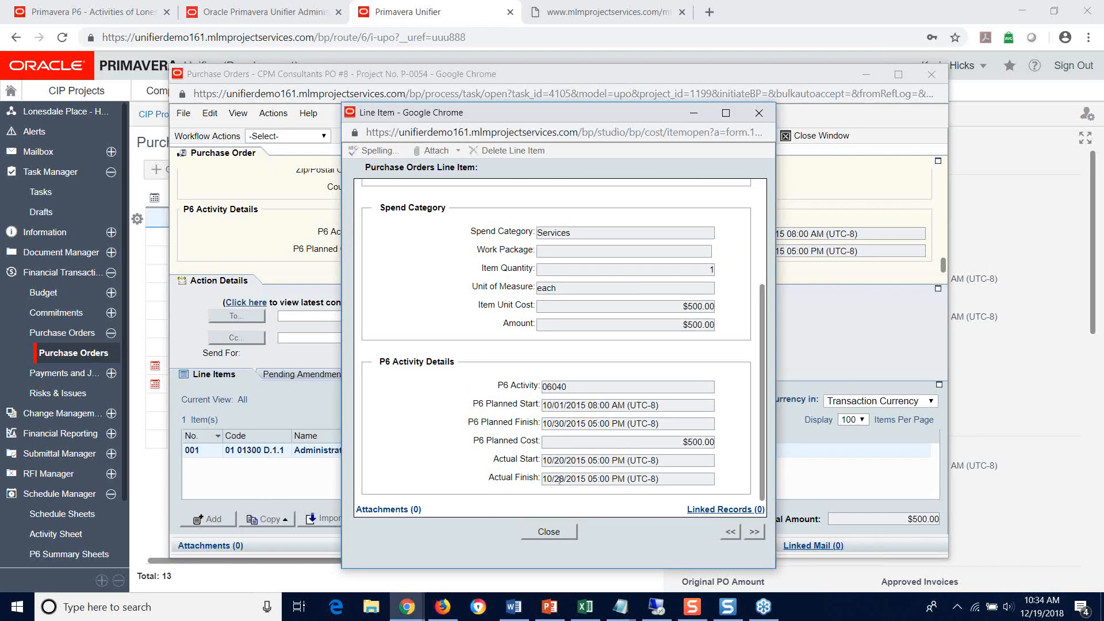
left_click(760, 114)
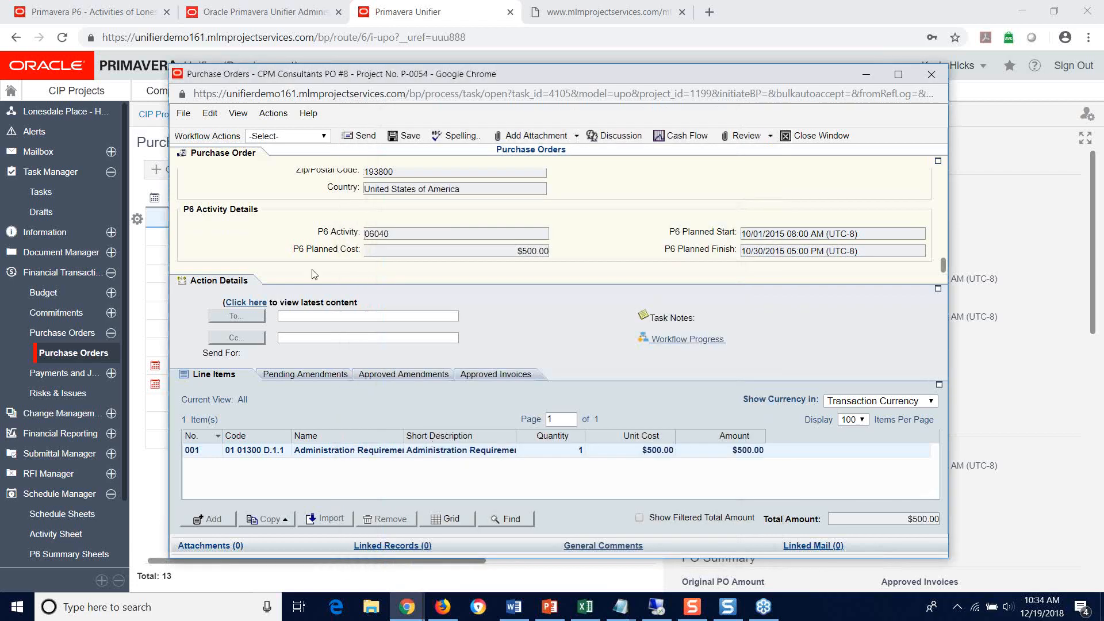
Step: Approve CPM Consultants PO #8 and send it on to the End step of the workflow
left_click(278, 140)
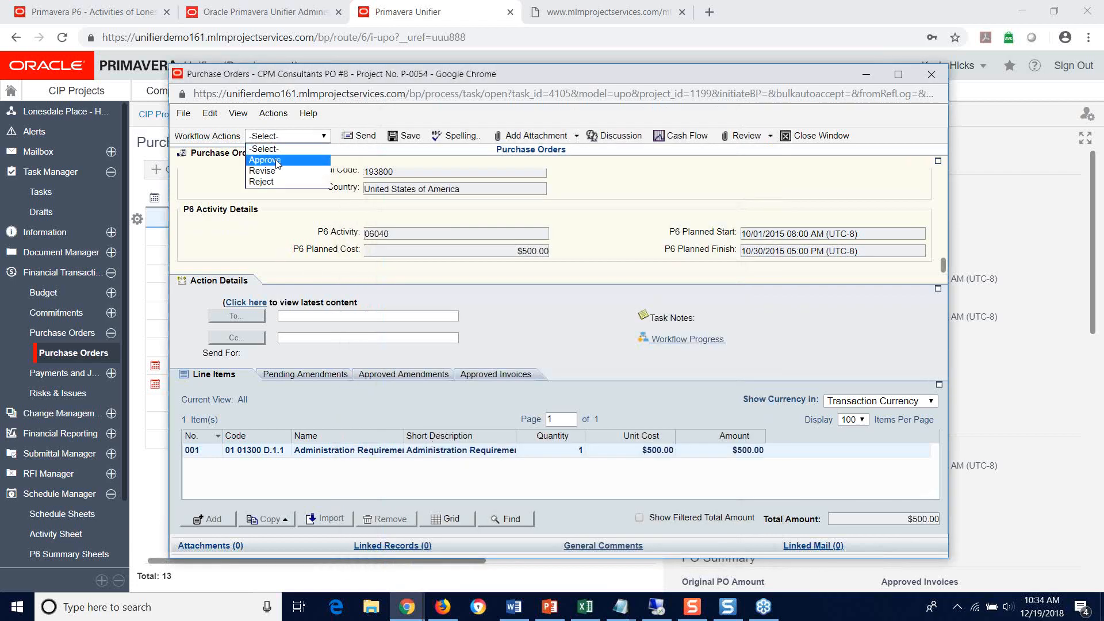
left_click(278, 159)
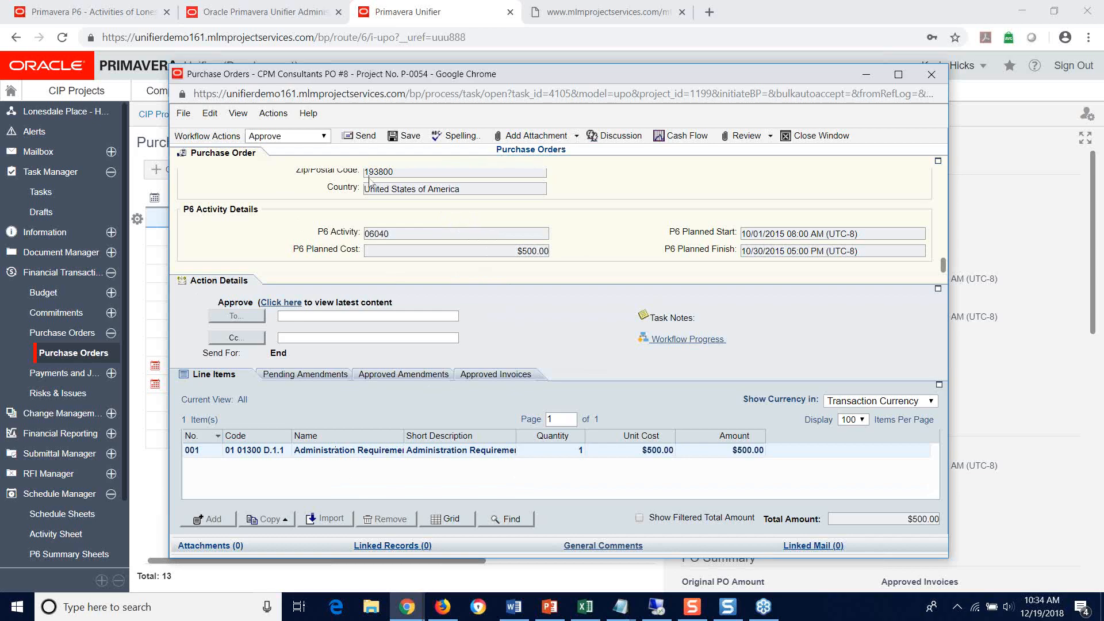
left_click(364, 137)
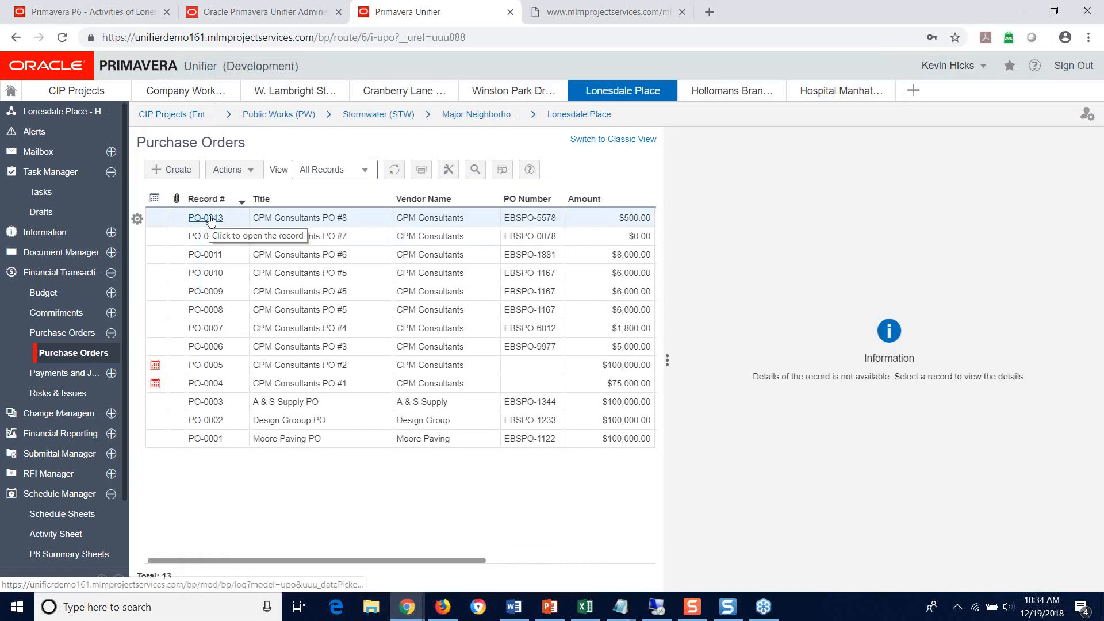
Step: Reopen CPM Consultants PO #8, check its workflow progress, and close the record
left_click(209, 218)
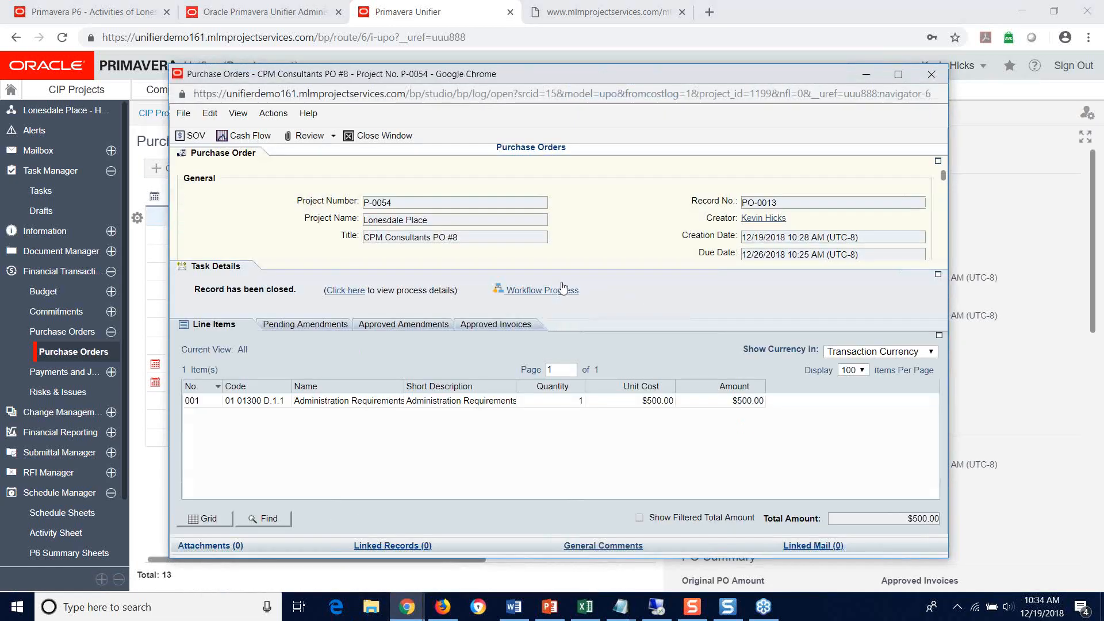
left_click(558, 289)
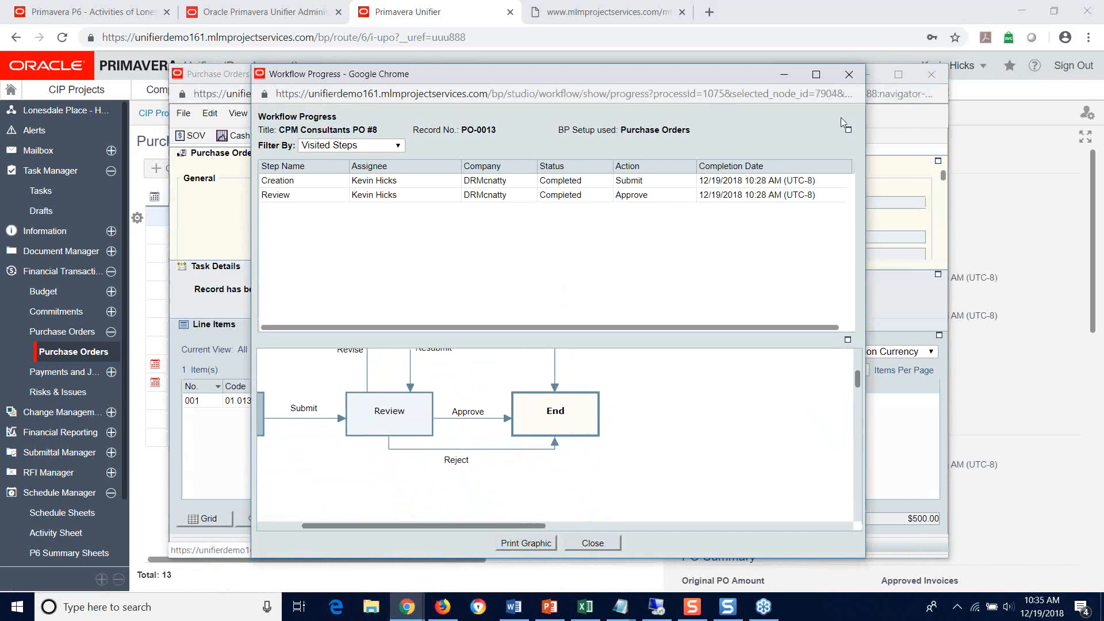
left_click(843, 80)
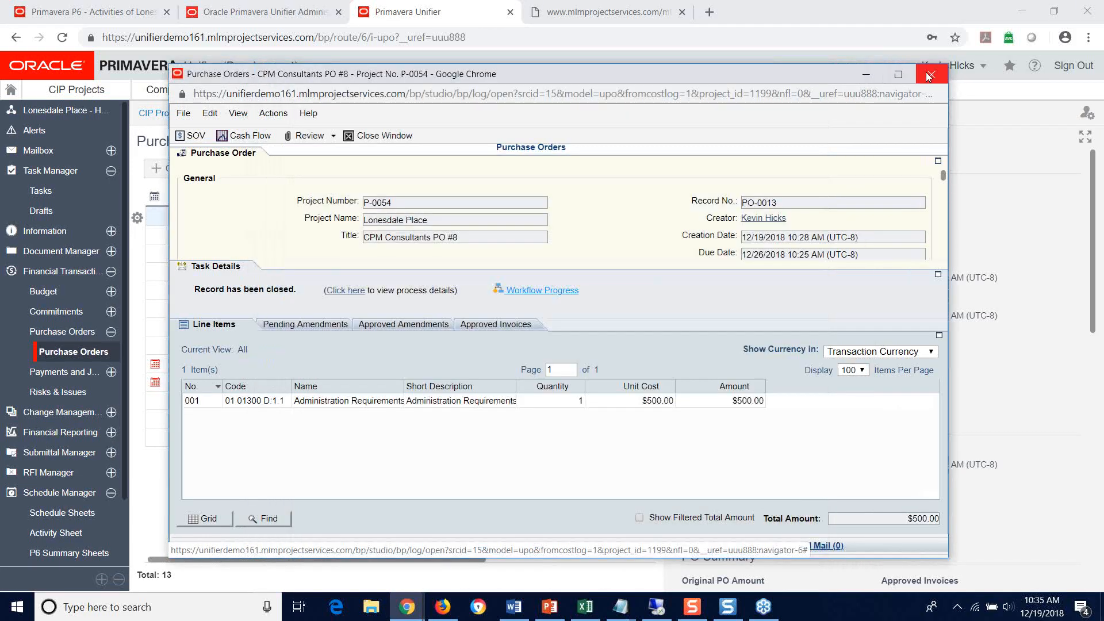
left_click(930, 74)
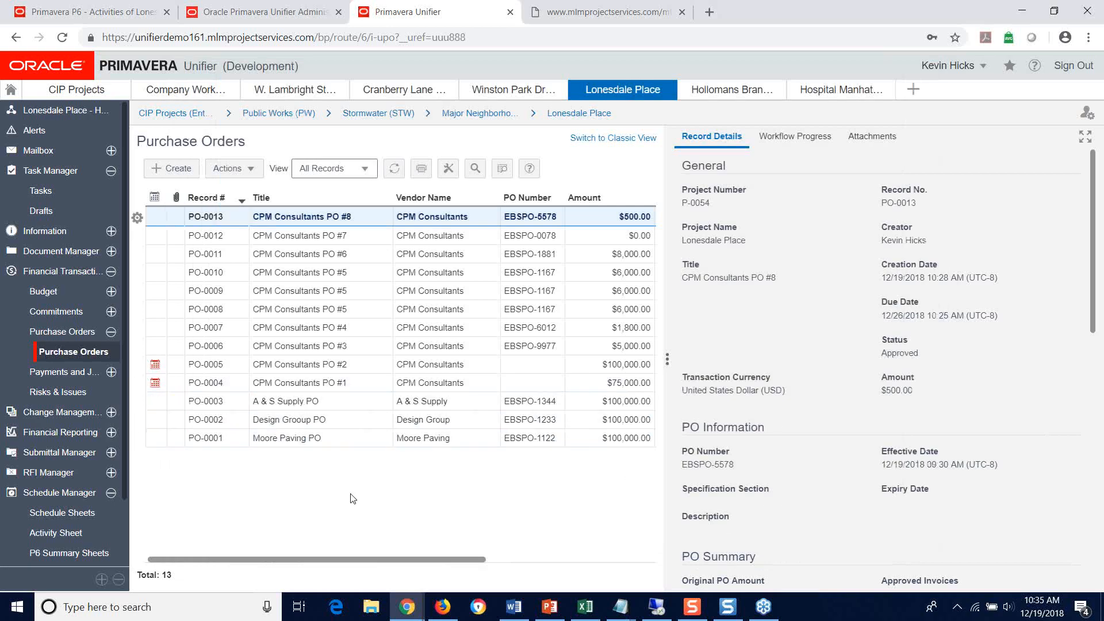
Step: Open the Lonesdale Place activity sheet and examine the actual dates and actual total cost of Bid Evaluation (06040)
scroll(52, 467, "down", 2)
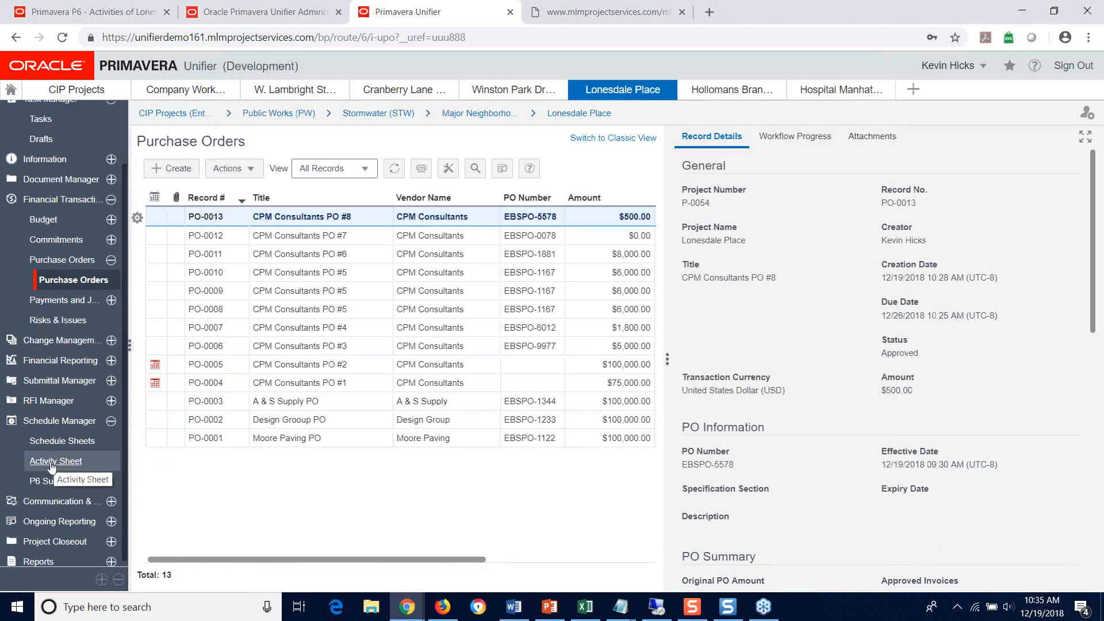
left_click(52, 462)
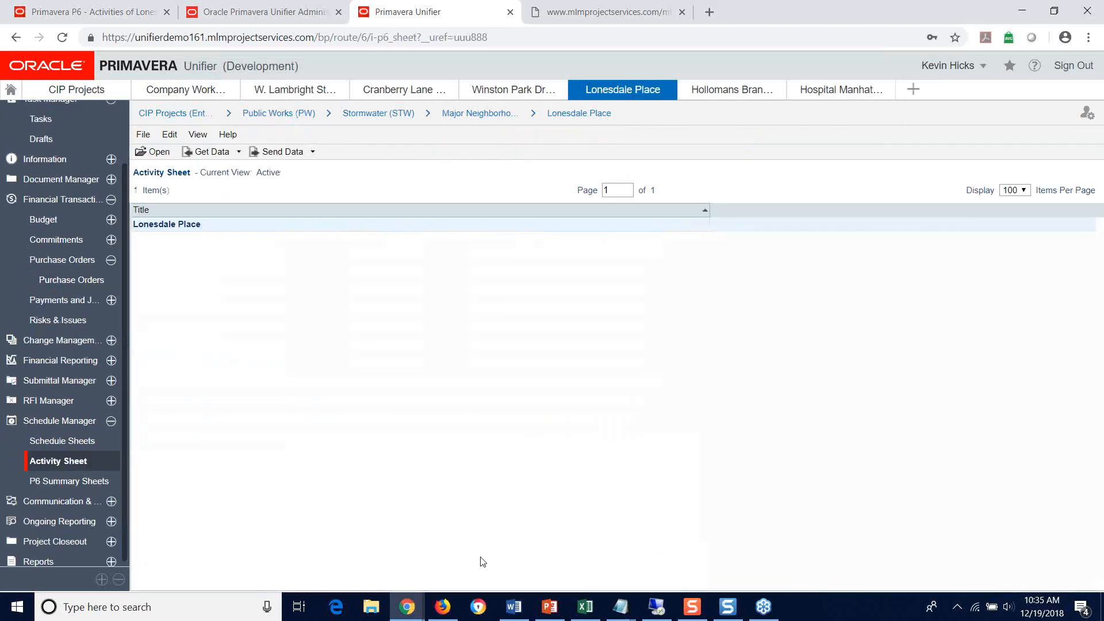
double_click(154, 226)
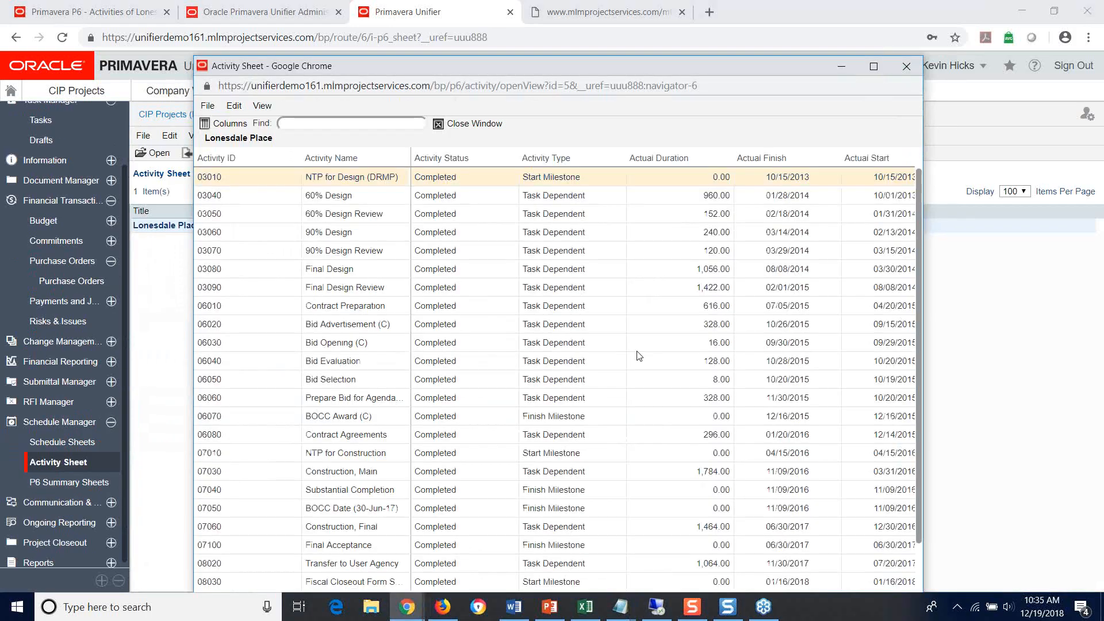
left_click(263, 361)
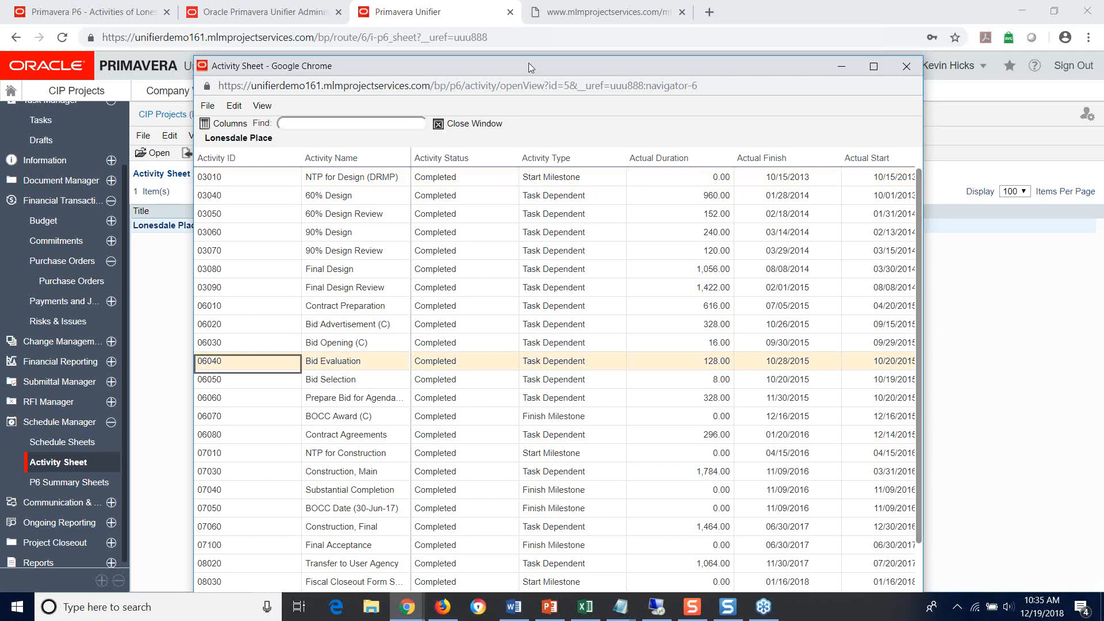
left_click_drag(529, 66, 486, 20)
left_click_drag(415, 548, 457, 543)
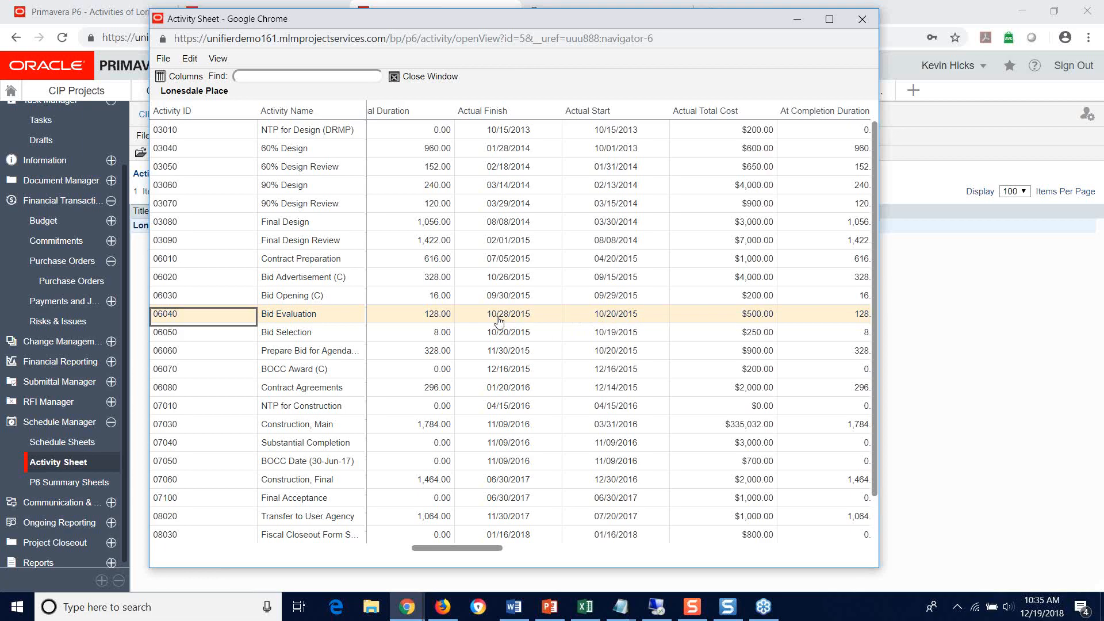
left_click_drag(463, 549, 426, 541)
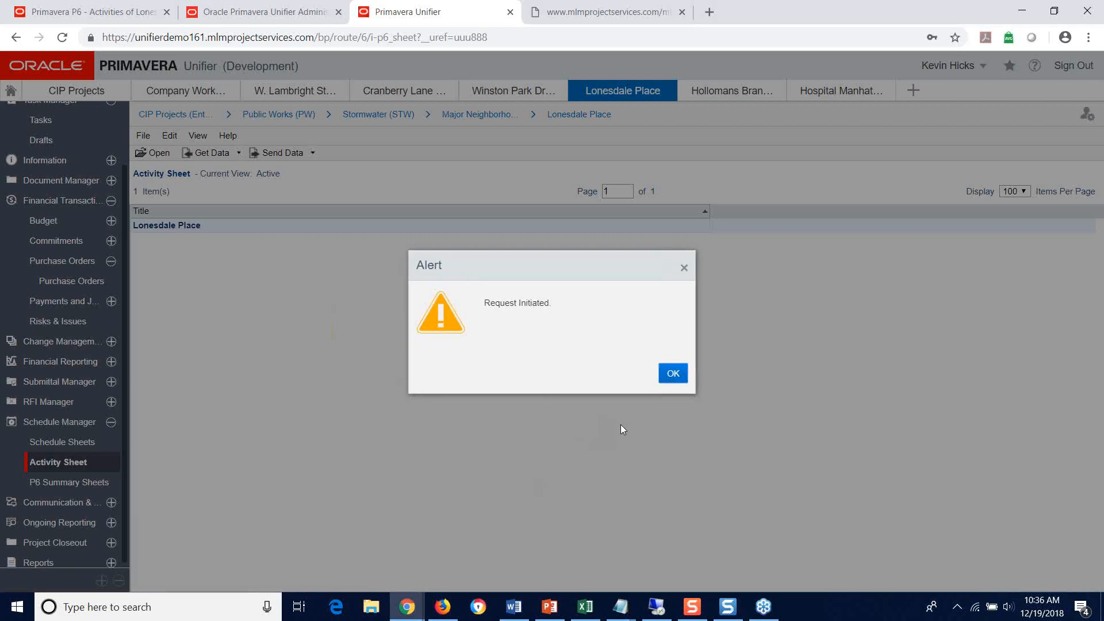
Step: Acknowledge the activity sheet's data transfer request and check the Send Data history
left_click(674, 374)
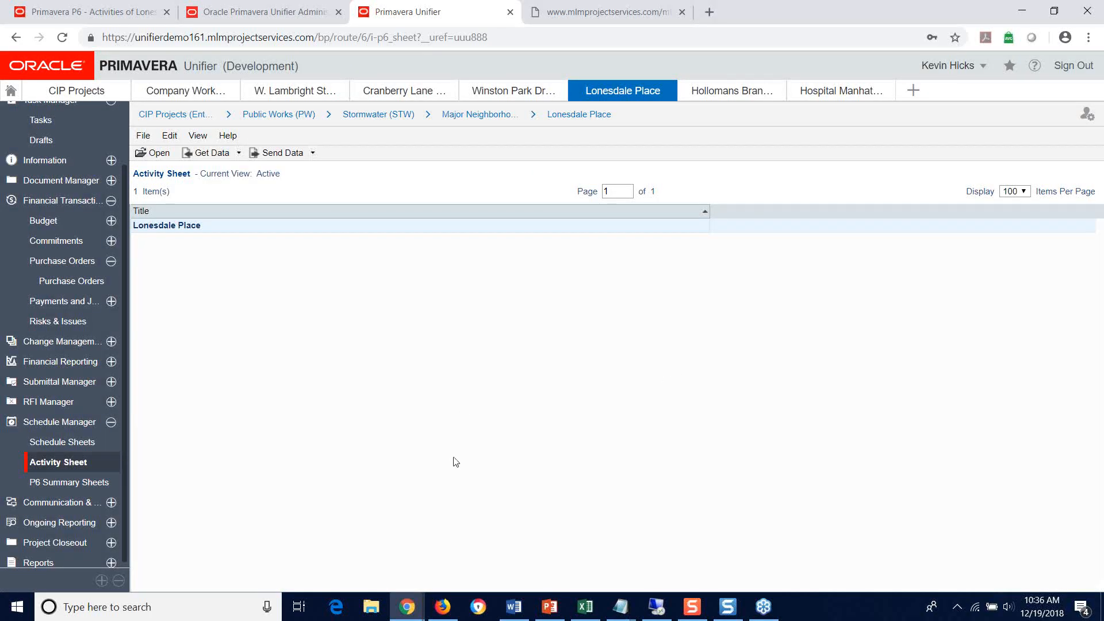
left_click(314, 155)
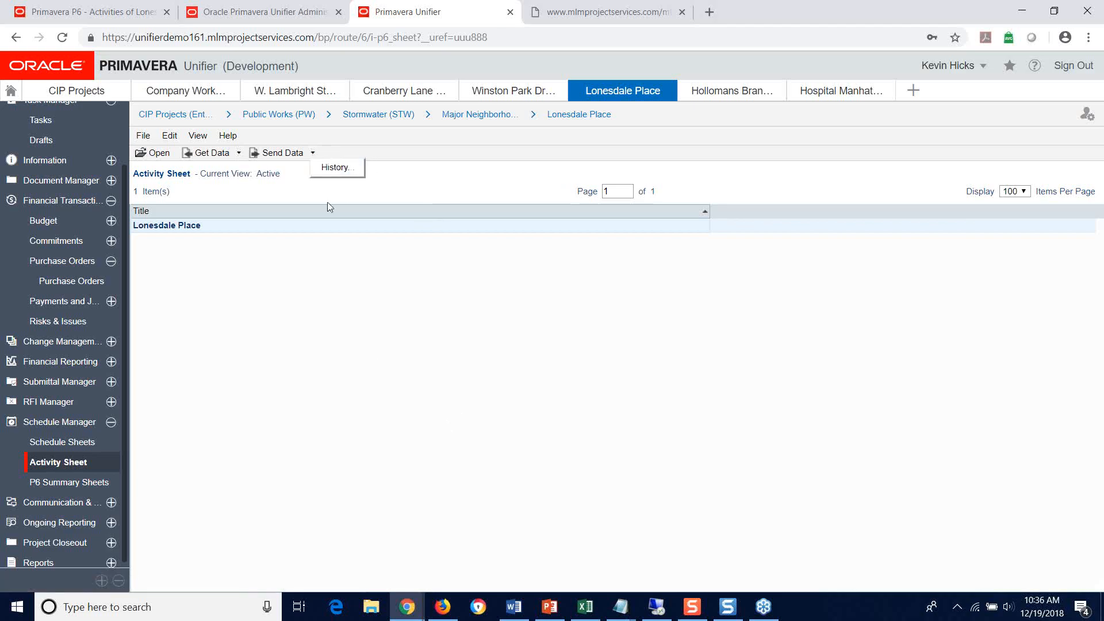
left_click(335, 168)
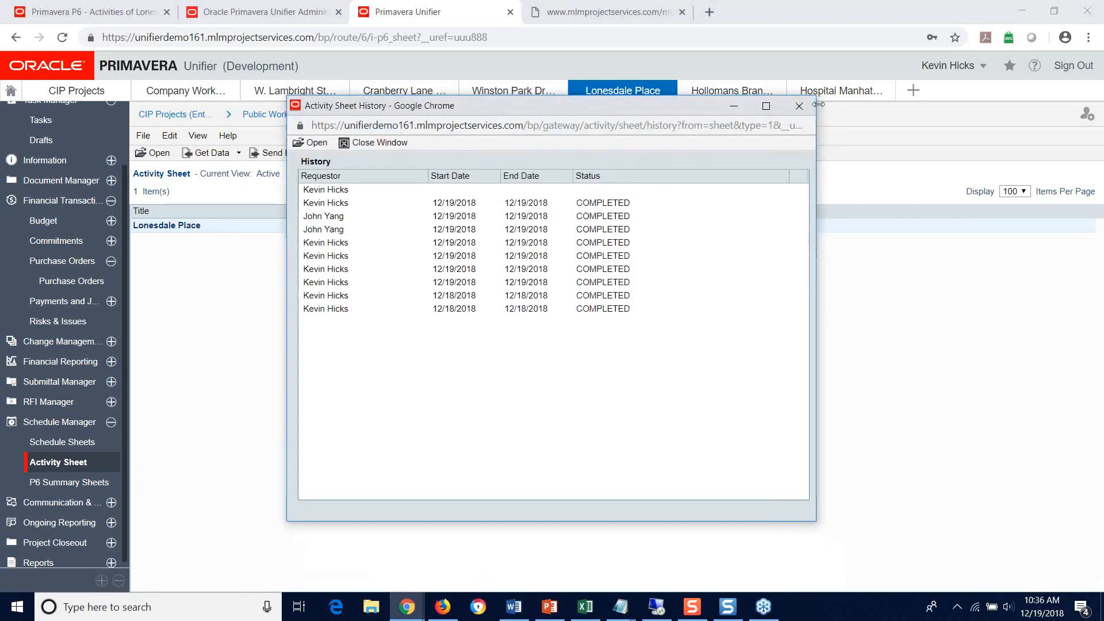
left_click(731, 108)
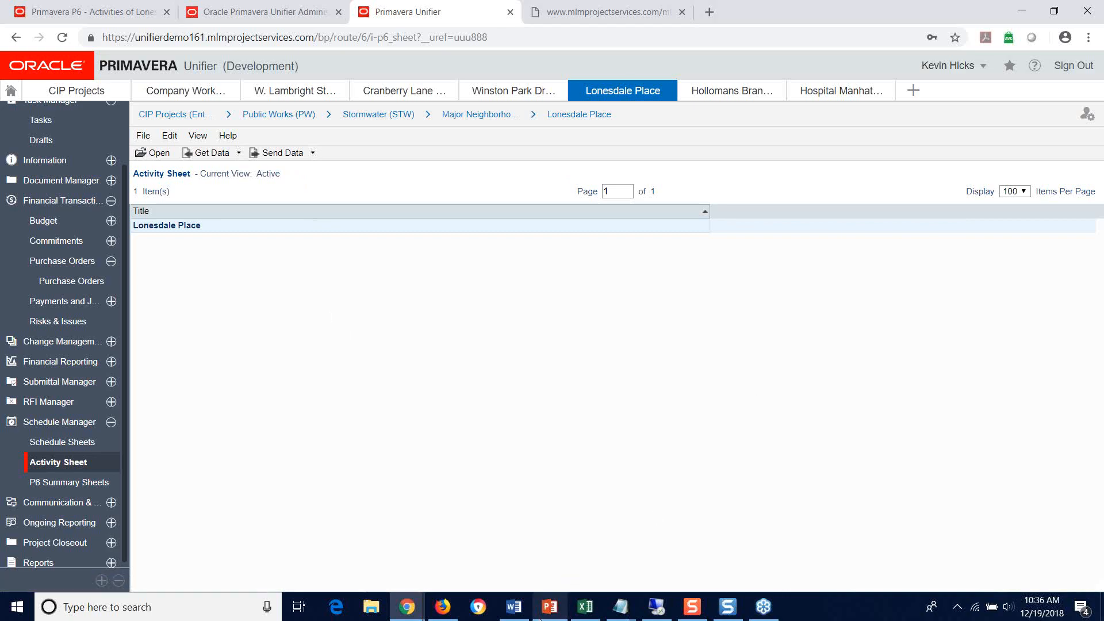
Step: Switch to the PowerPoint webinar presentation at the Unifier & P6 through Gateway slide
left_click(552, 604)
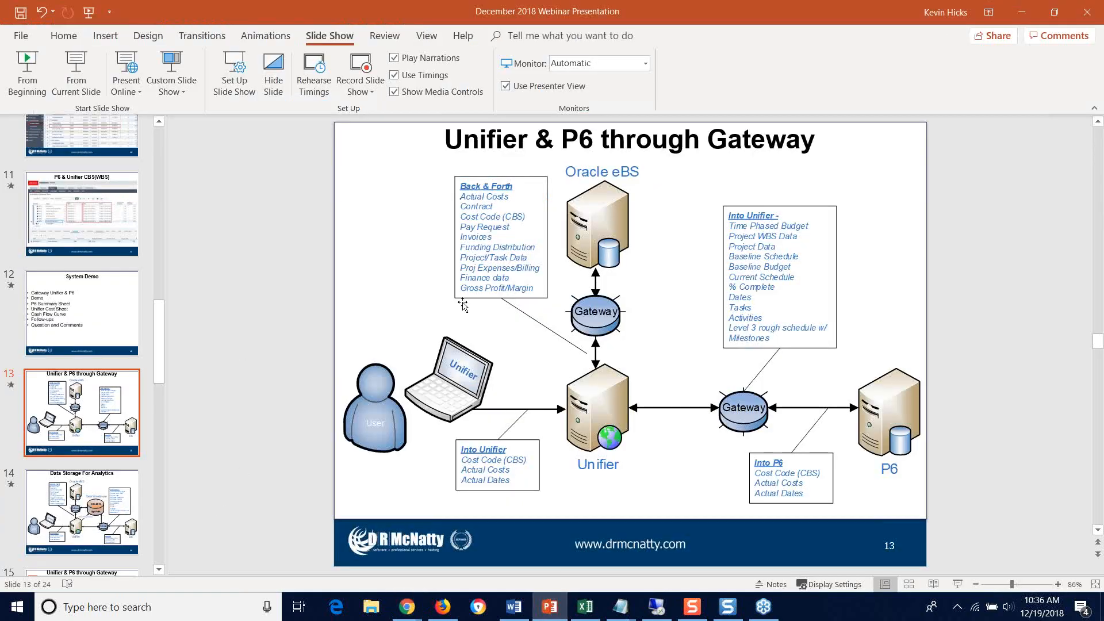
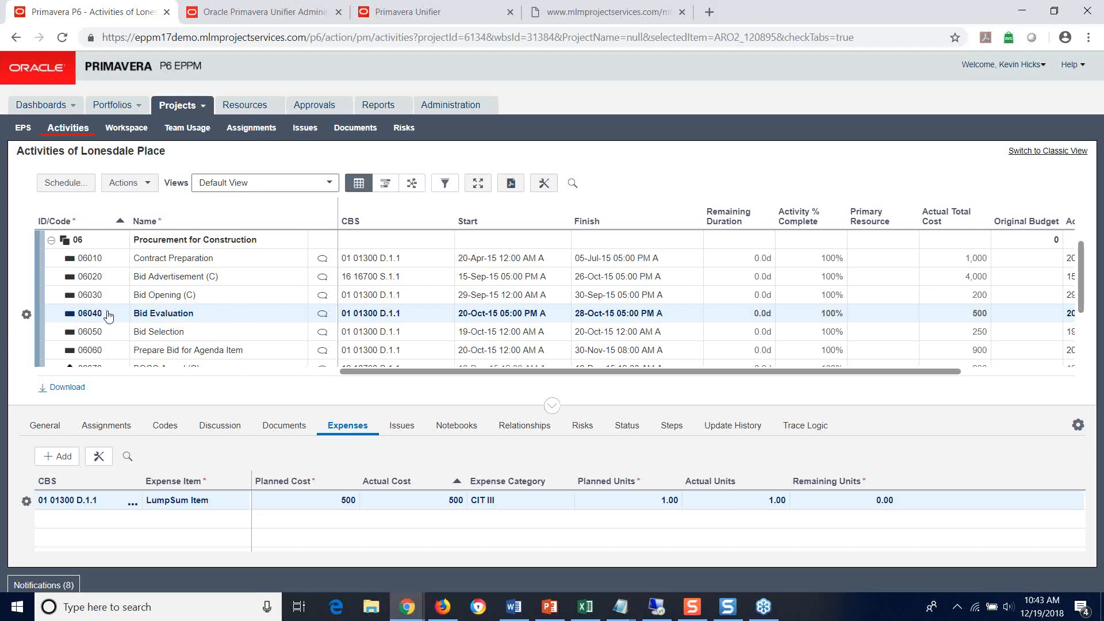
Step: Examine the CBS codes and expense items of Bid Advertisement (06020) and BOCC Award (06070) under Procurement for Construction
left_click(116, 280)
left_click(400, 285)
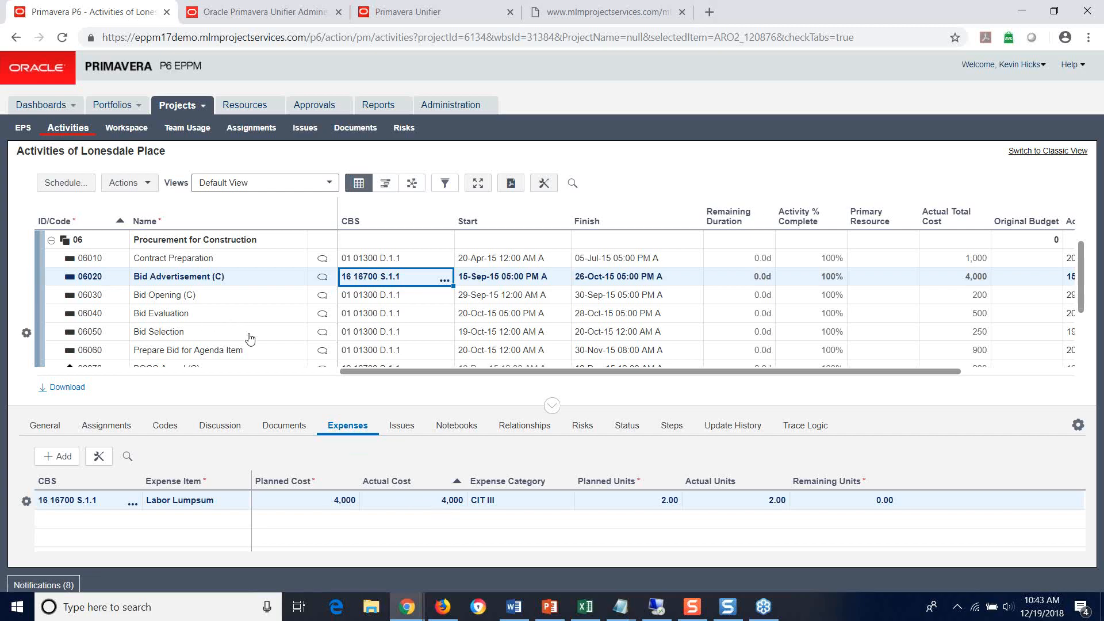
scroll(141, 336, "down", 1)
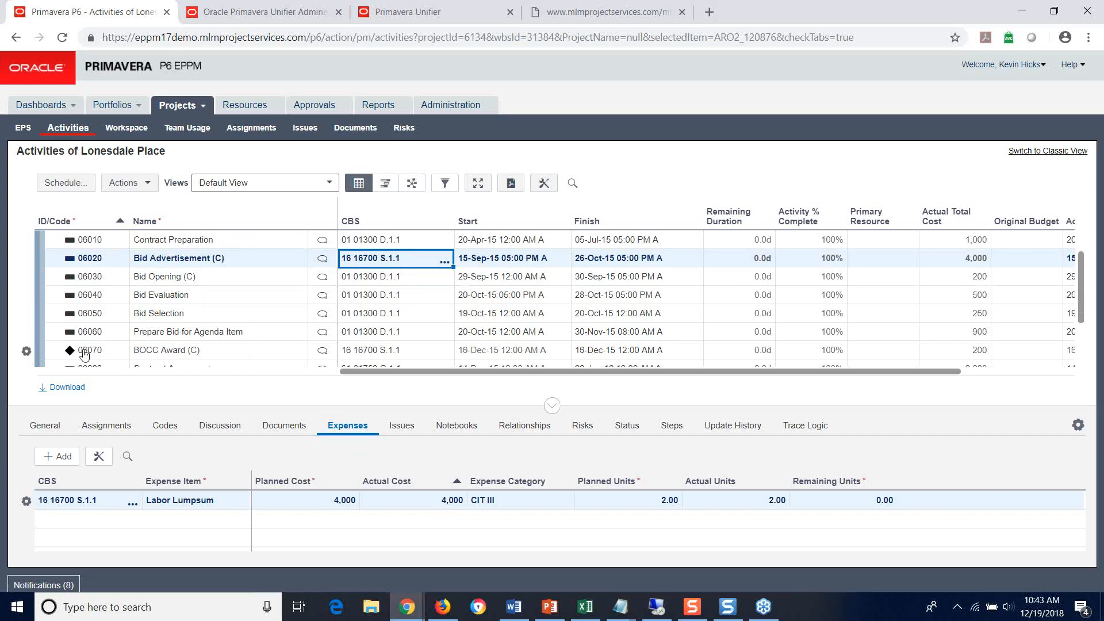
left_click(257, 354)
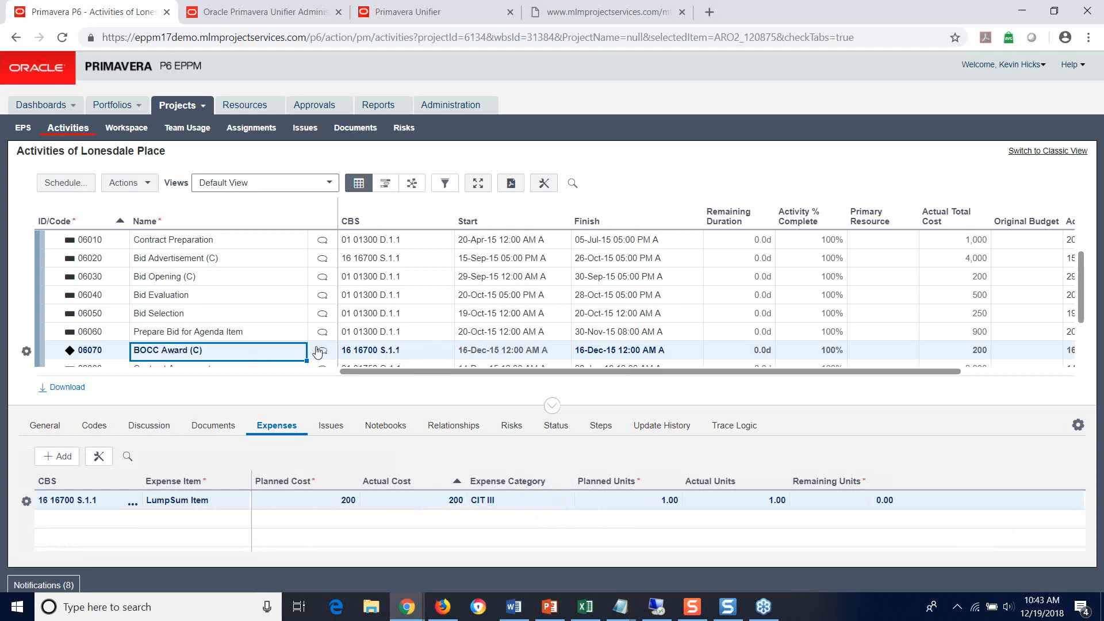
scroll(210, 345, "up", 2)
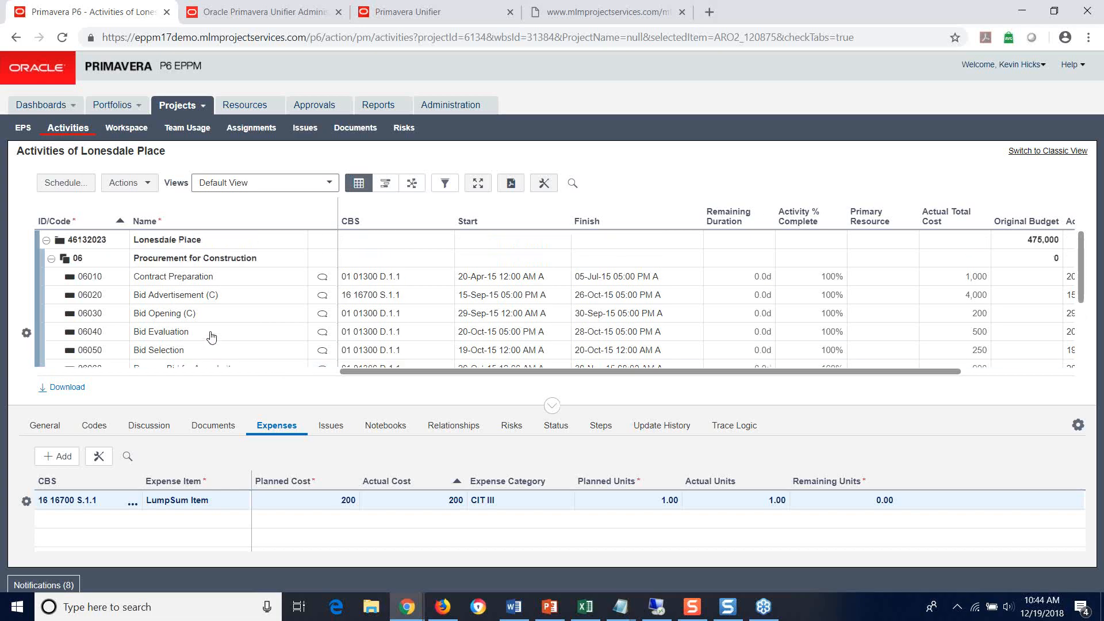
scroll(138, 311, "down", 3)
scroll(132, 323, "down", 3)
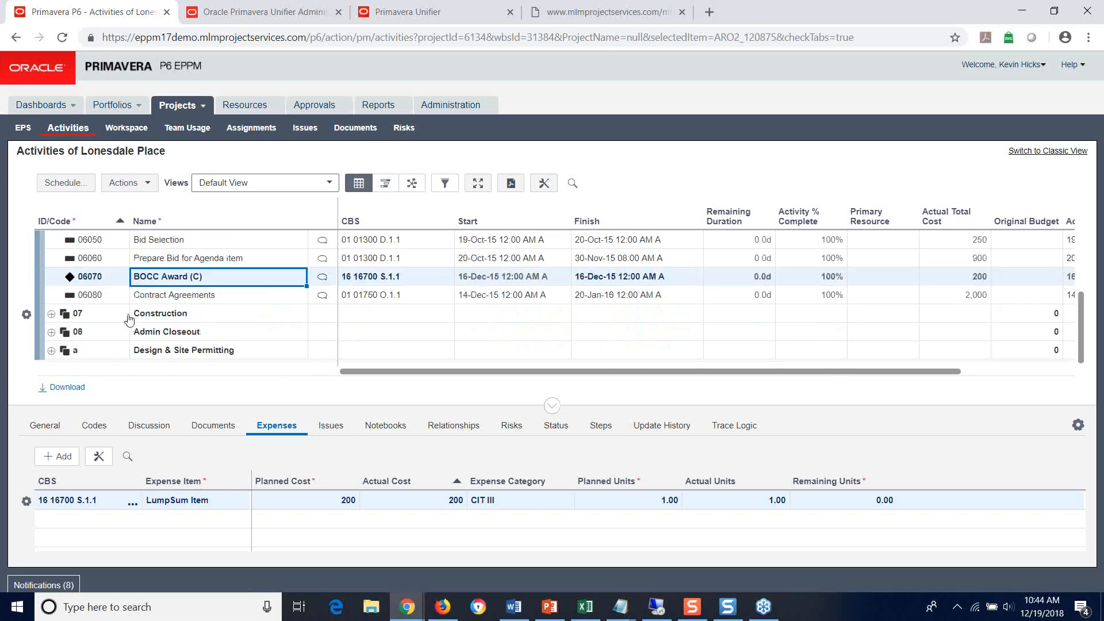
scroll(128, 320, "up", 6)
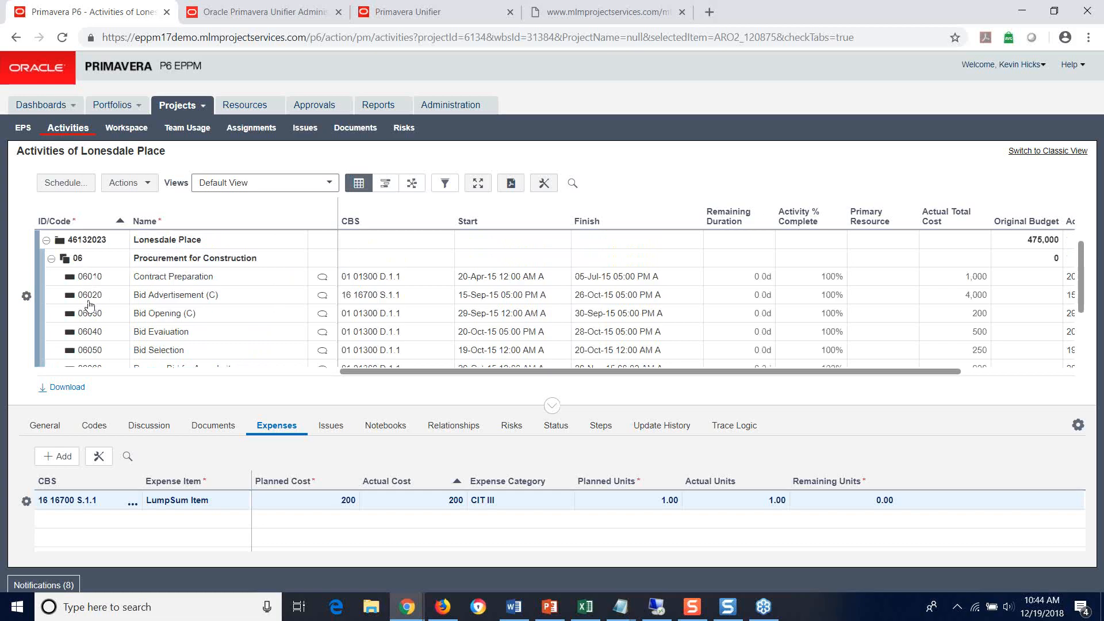
scroll(87, 305, "down", 3)
left_click(81, 332)
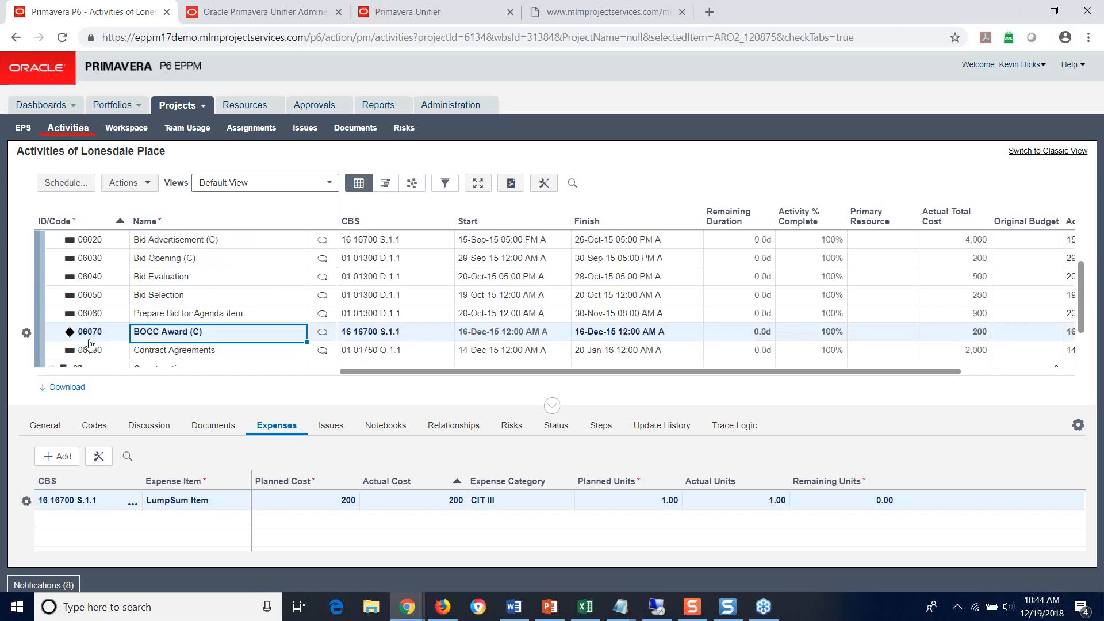
Step: Look into the Construction WBS and collapse it again, and expand Admin Closeout and Design & Site Permitting
scroll(81, 339, "down", 3)
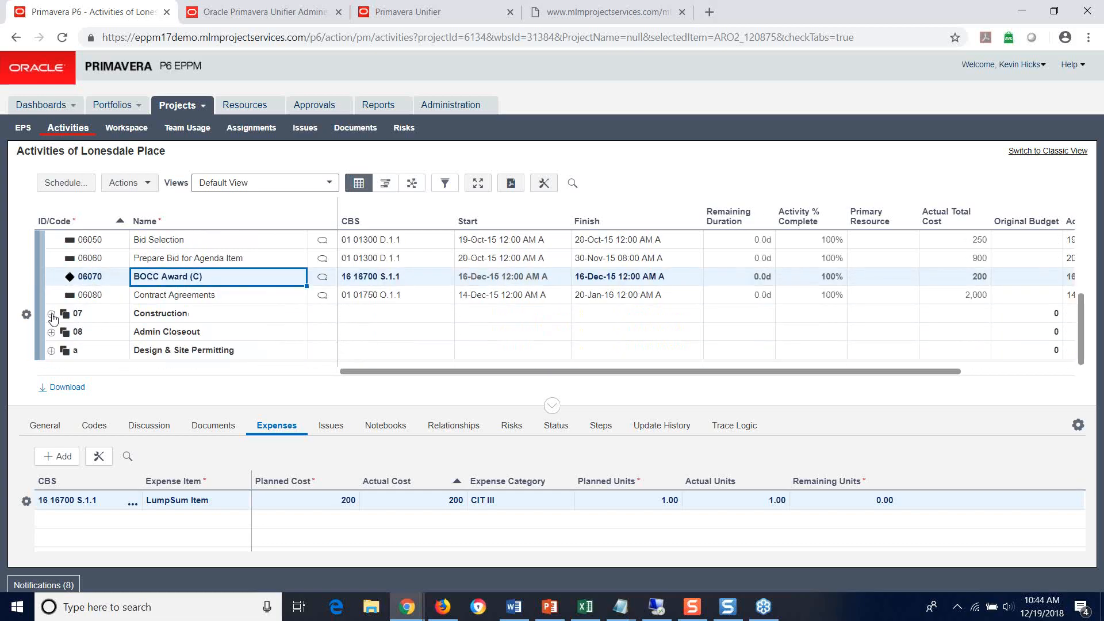
left_click(52, 313)
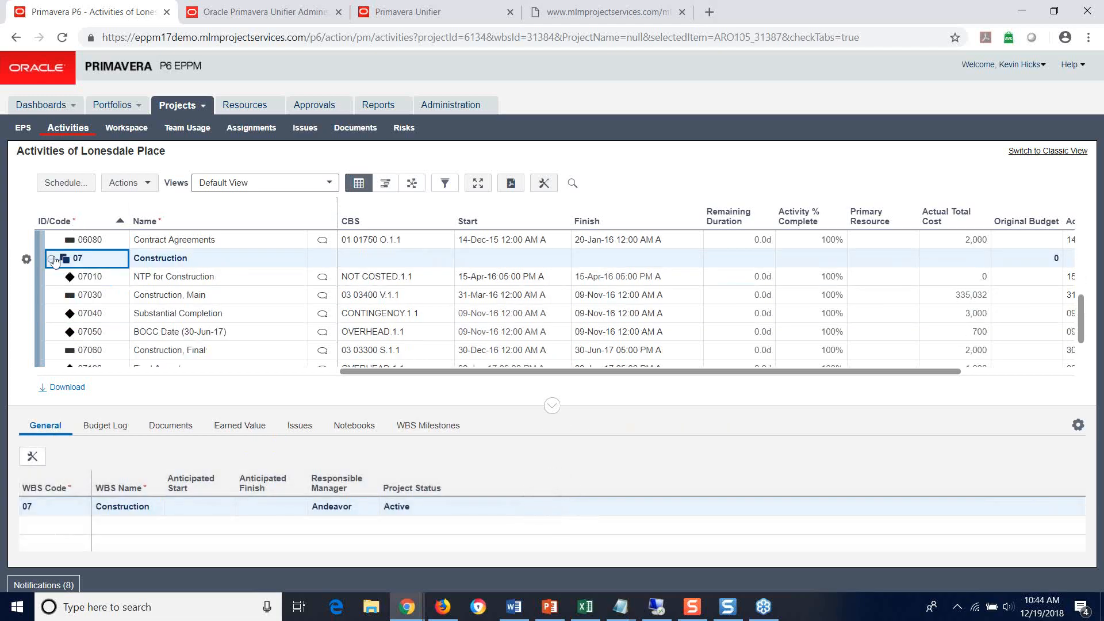
left_click(51, 258)
left_click(51, 333)
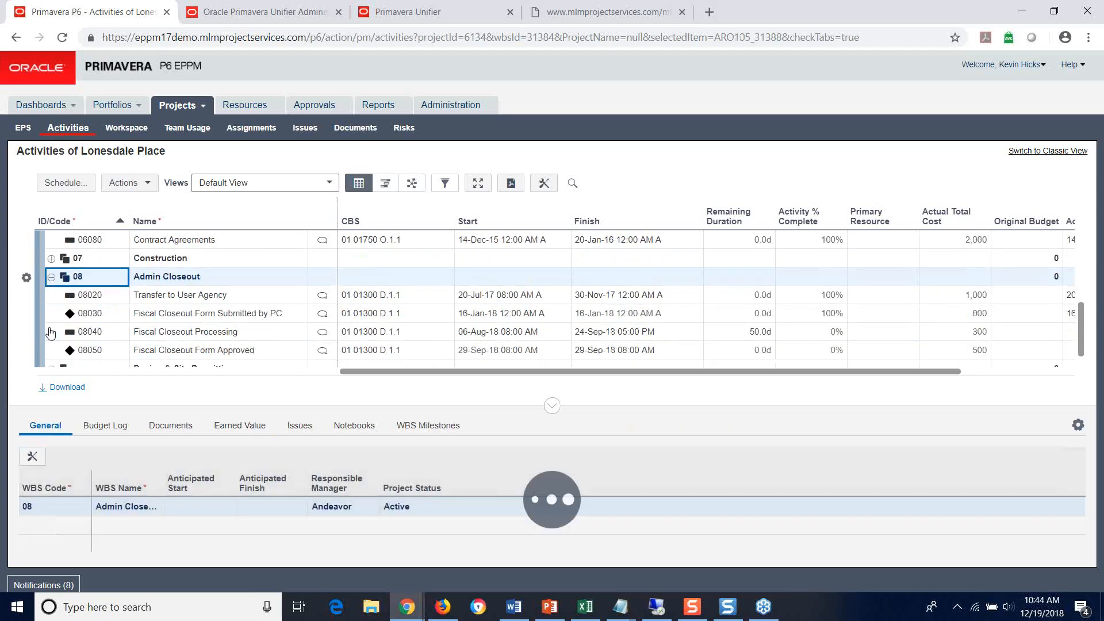
left_click(51, 351)
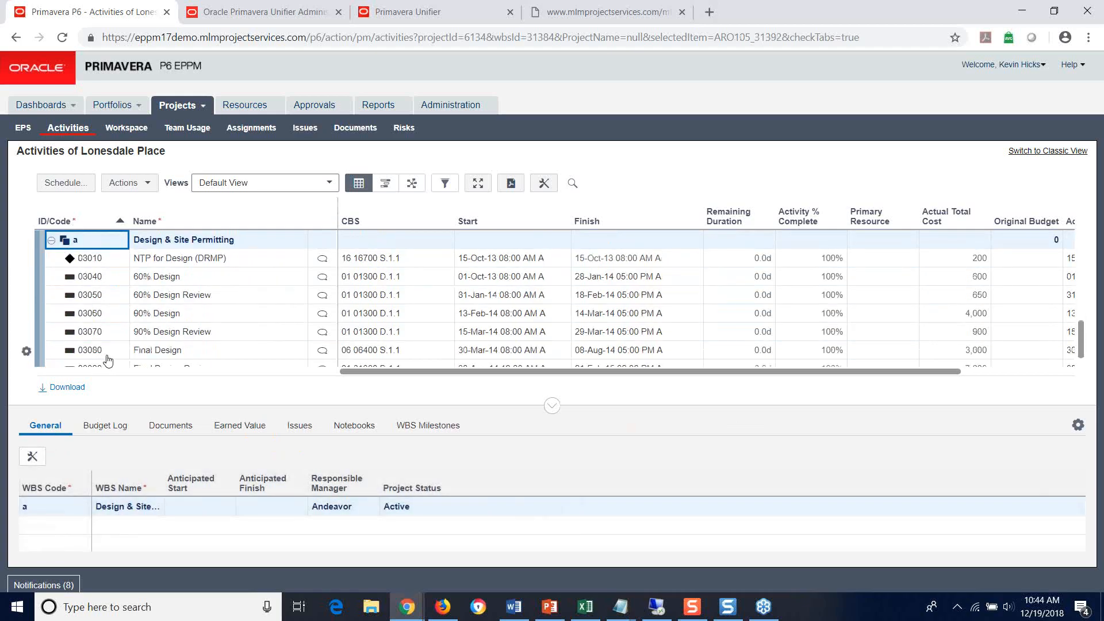
Step: Check the CBS code and expenses of activity 03010, NTP for Design (DRMP)
left_click(98, 264)
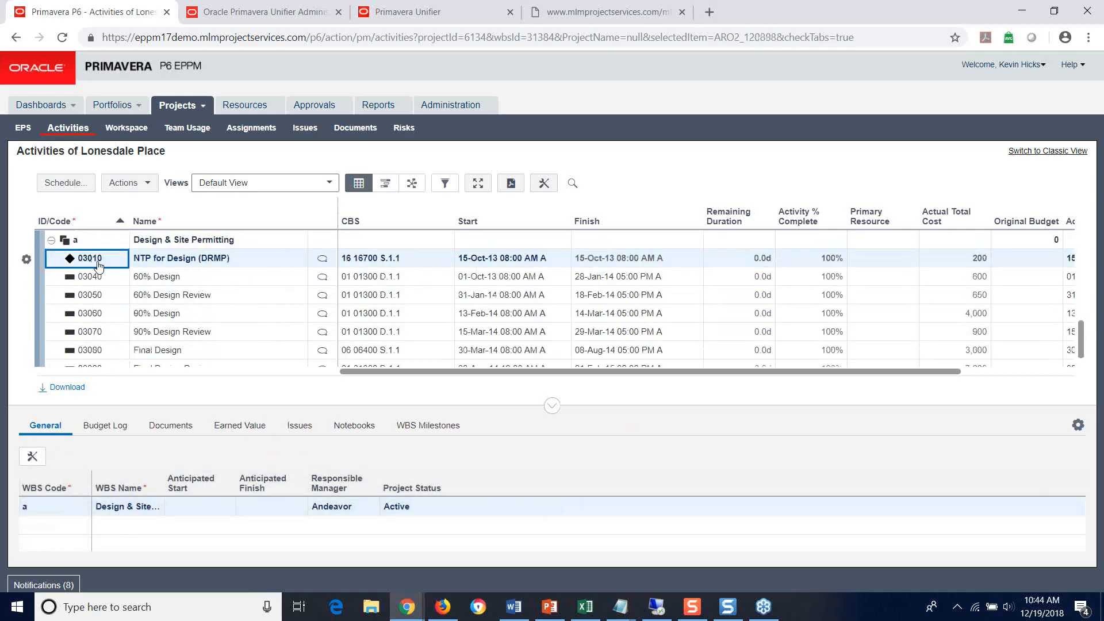
left_click(429, 258)
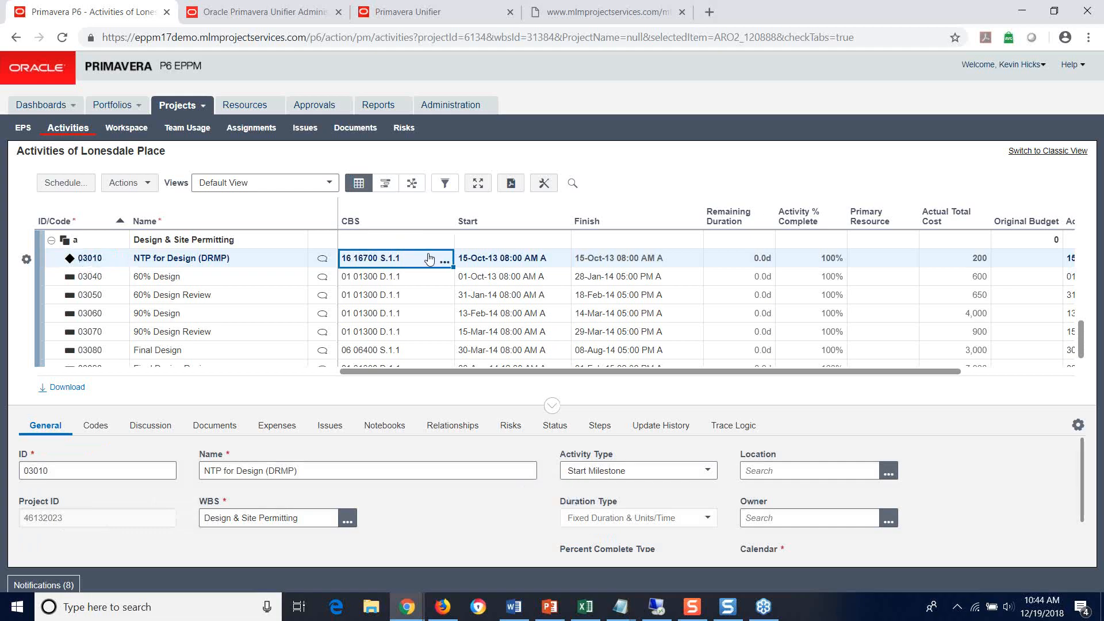
left_click(276, 425)
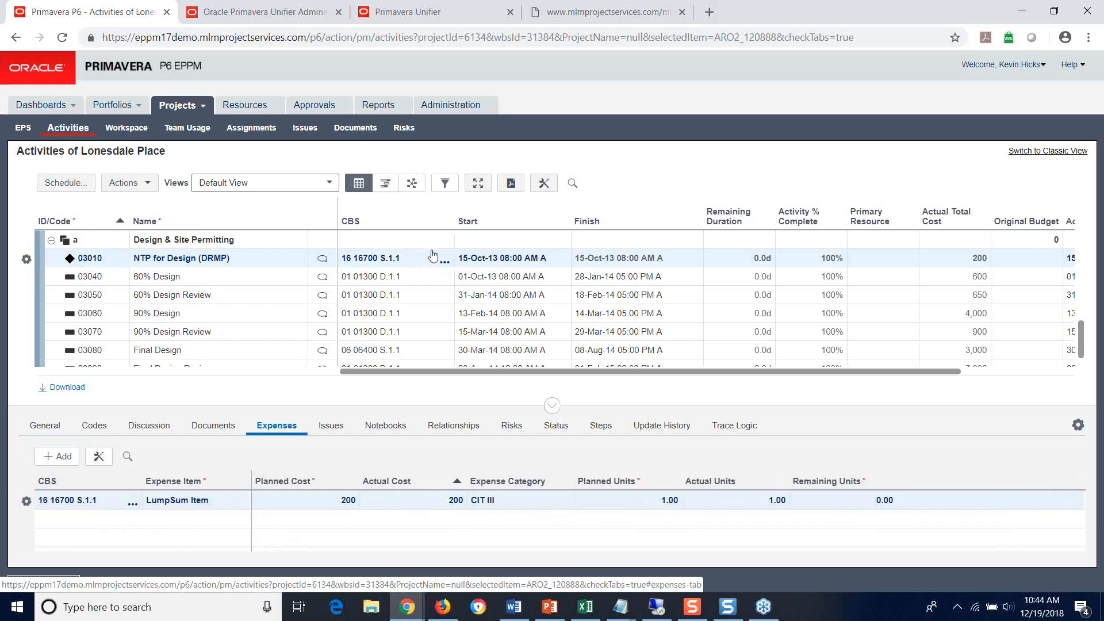
Step: Browse the CBS codes available for NTP for Design (03010) and close the selection without assigning one
scroll(288, 305, "up", 2)
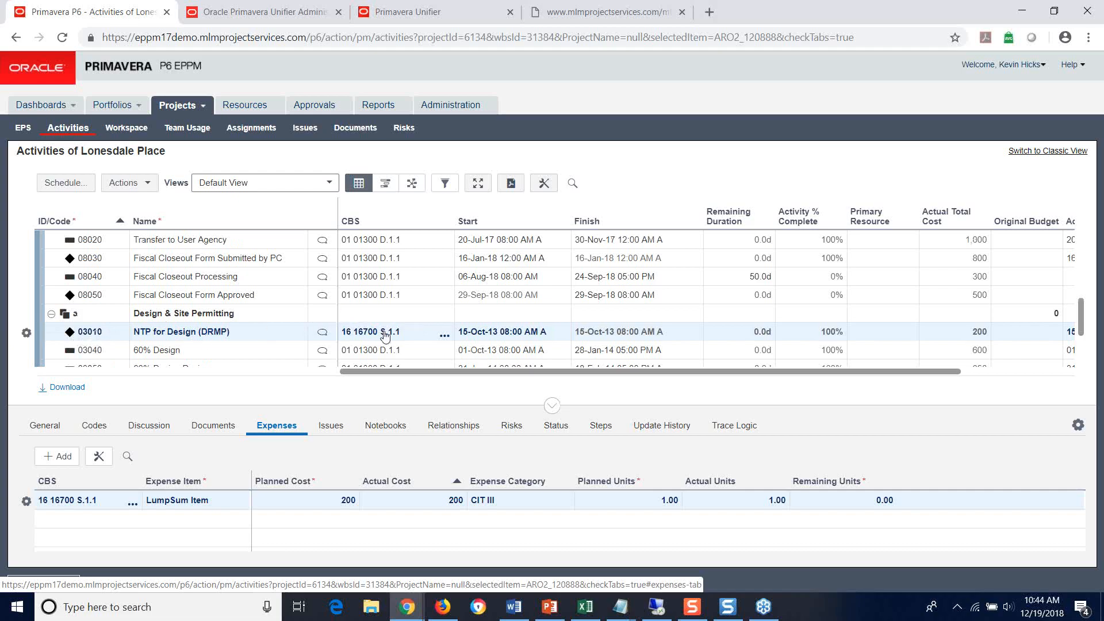
left_click(445, 338)
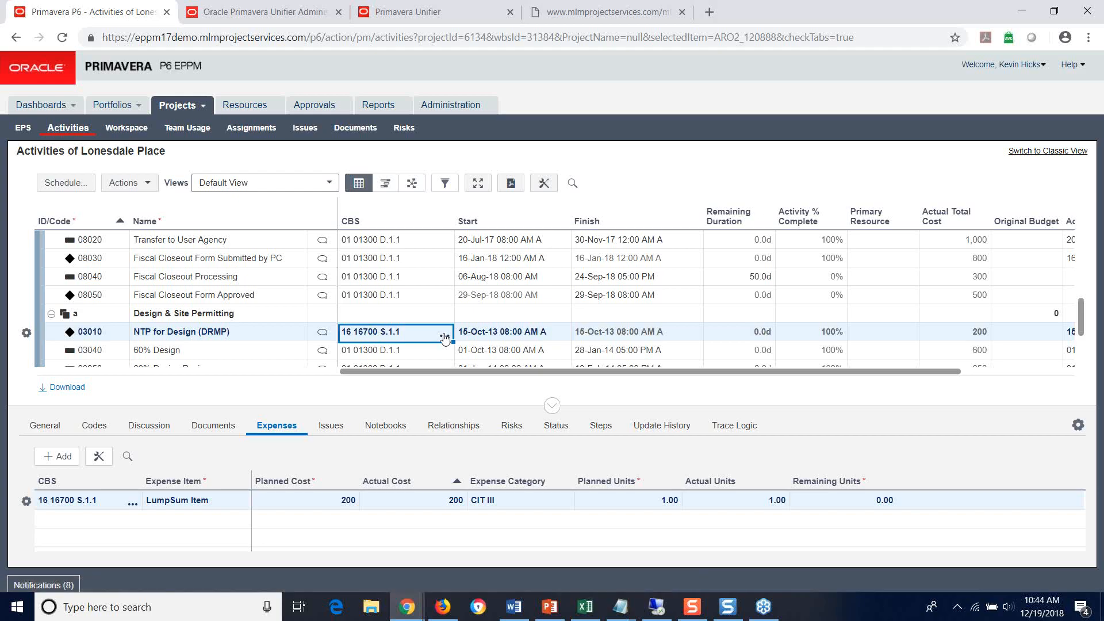
left_click(445, 338)
left_click(445, 336)
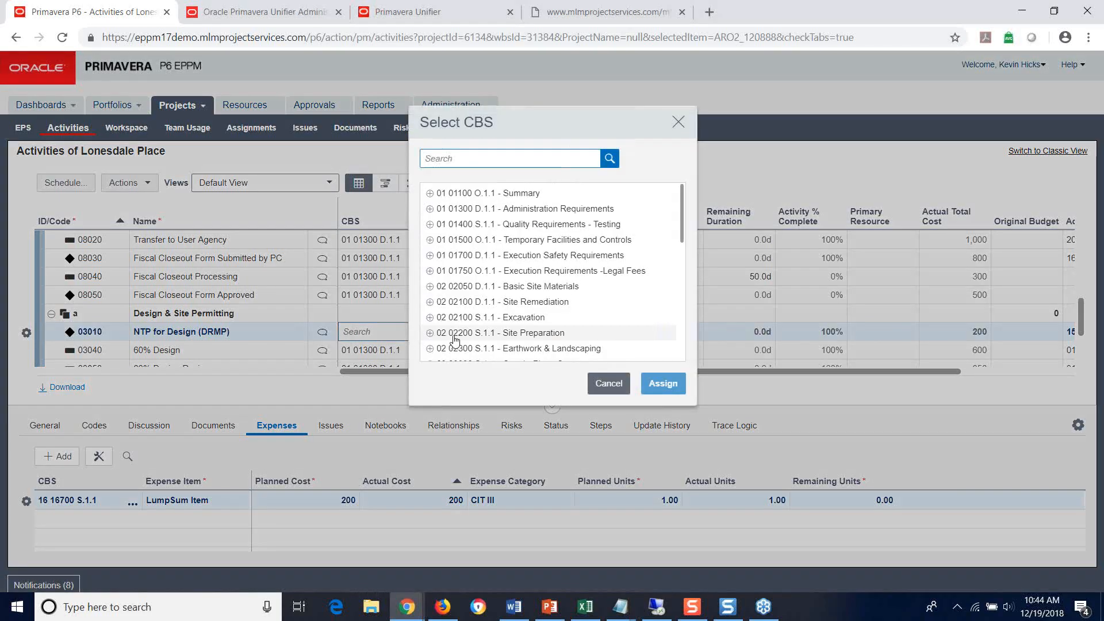
scroll(460, 331, "down", 2)
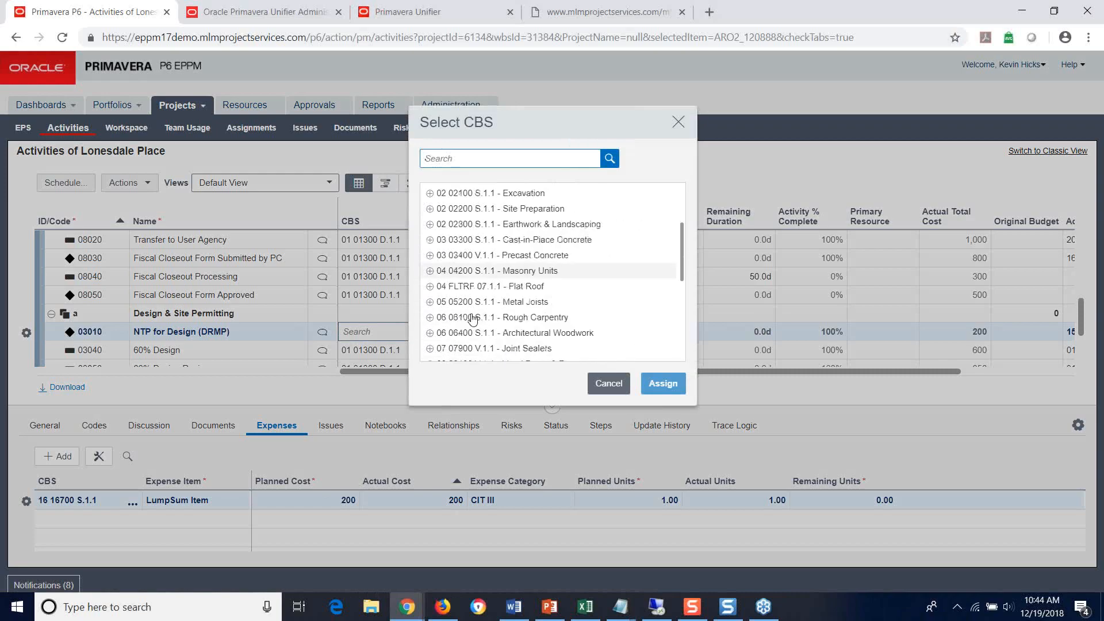
scroll(473, 321, "down", 4)
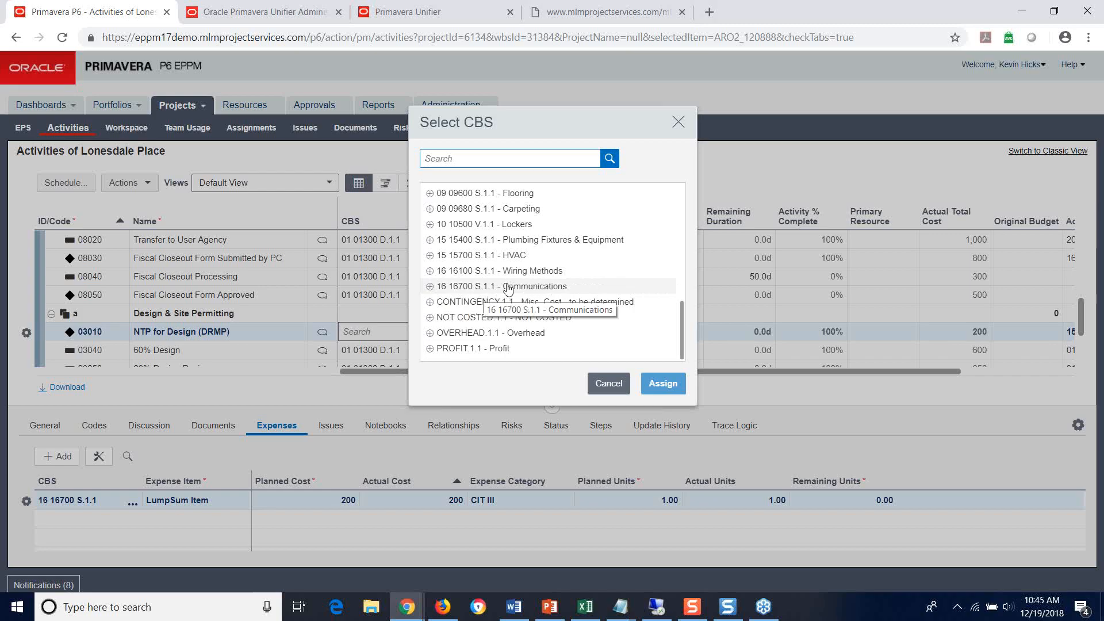
left_click(679, 124)
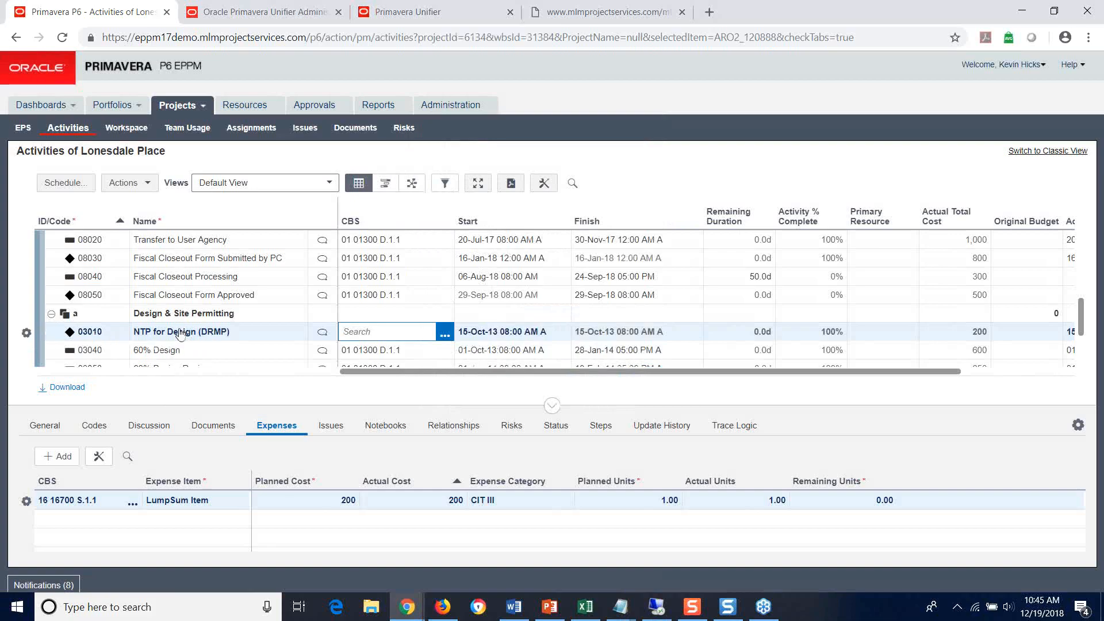
left_click(243, 353)
left_click(276, 332)
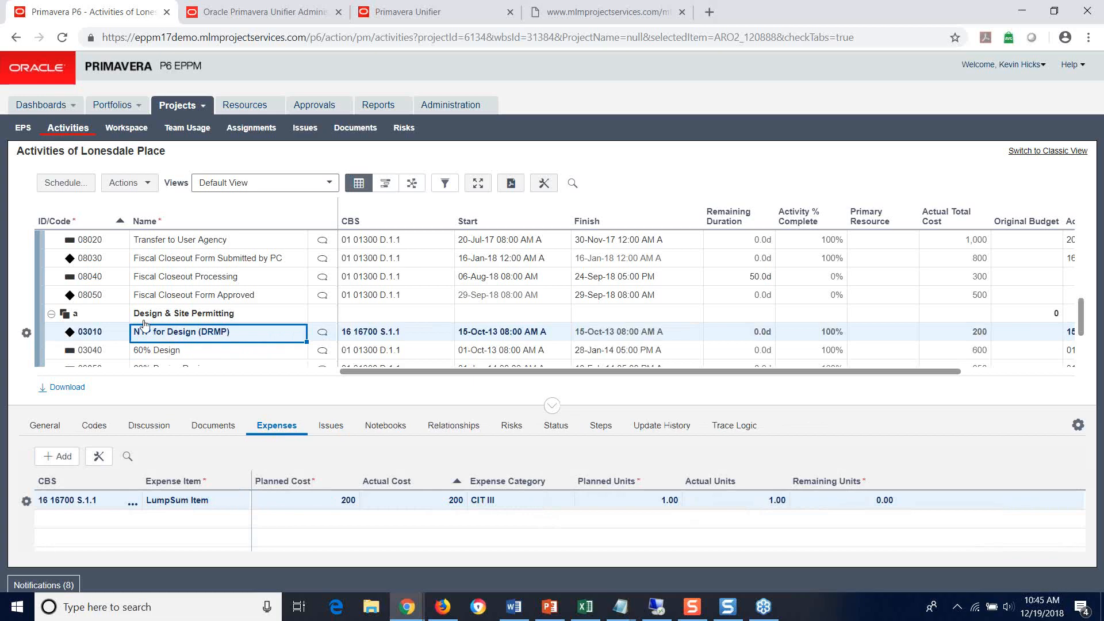
Step: Return to Procurement for Construction and compare the expenses of Bid Advertisement (06020) with those of BOCC Award (06070)
scroll(150, 330, "up", 1)
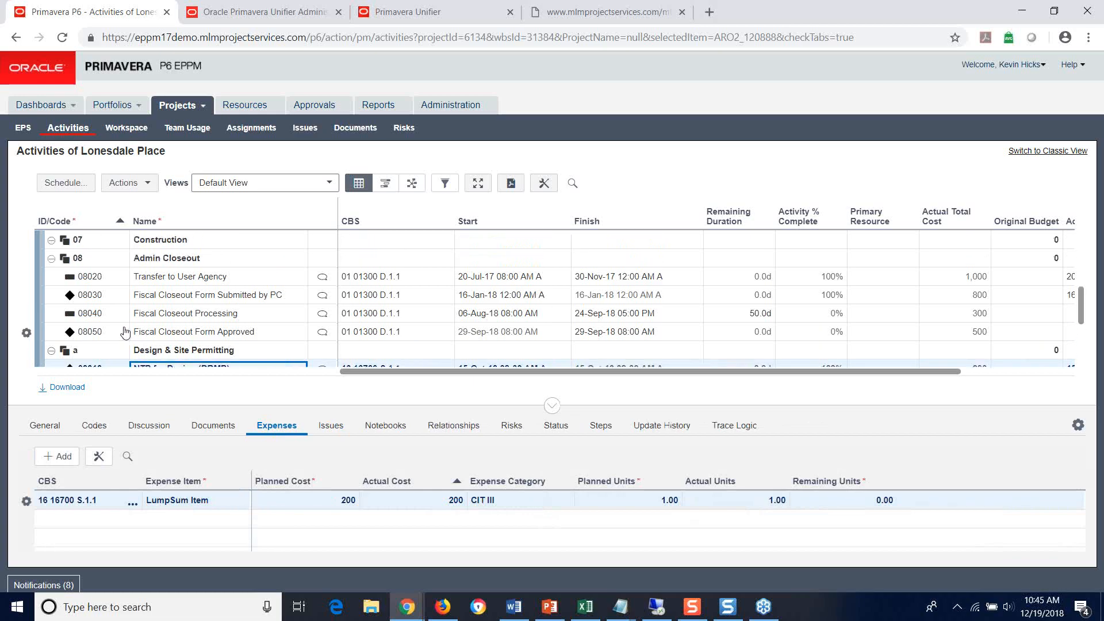
scroll(161, 328, "up", 3)
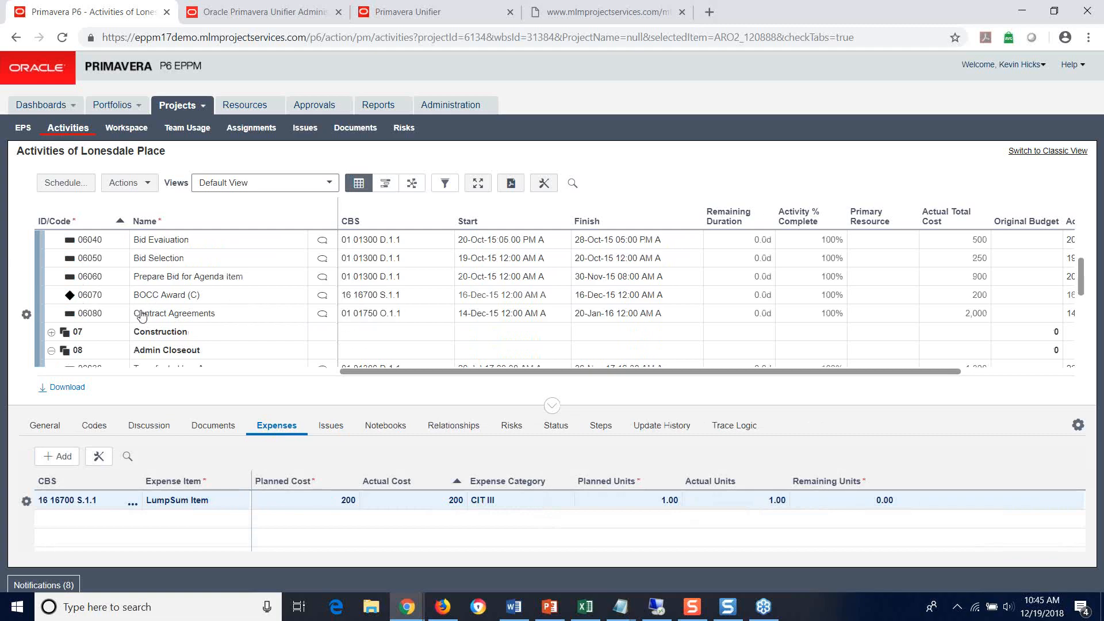
scroll(133, 311, "up", 1)
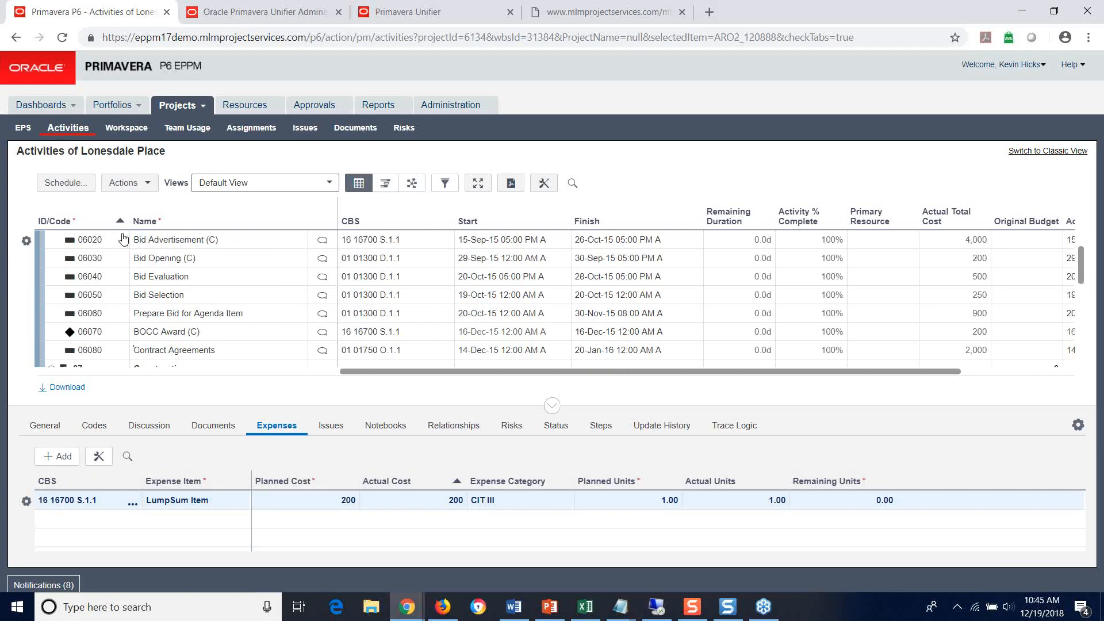
left_click(244, 245)
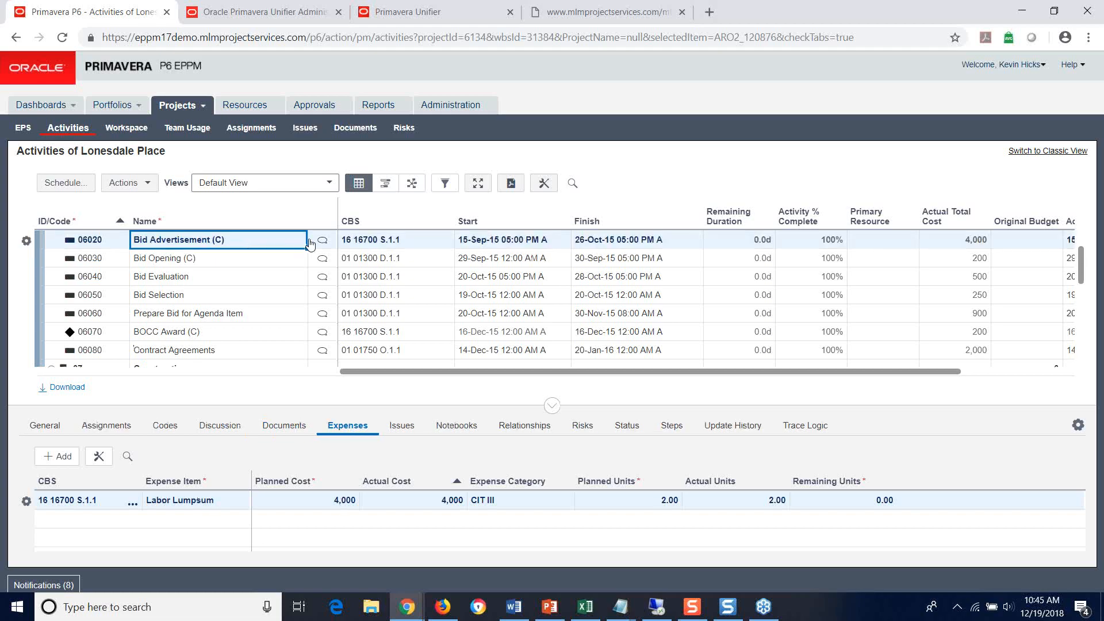
scroll(294, 253, "up", 1)
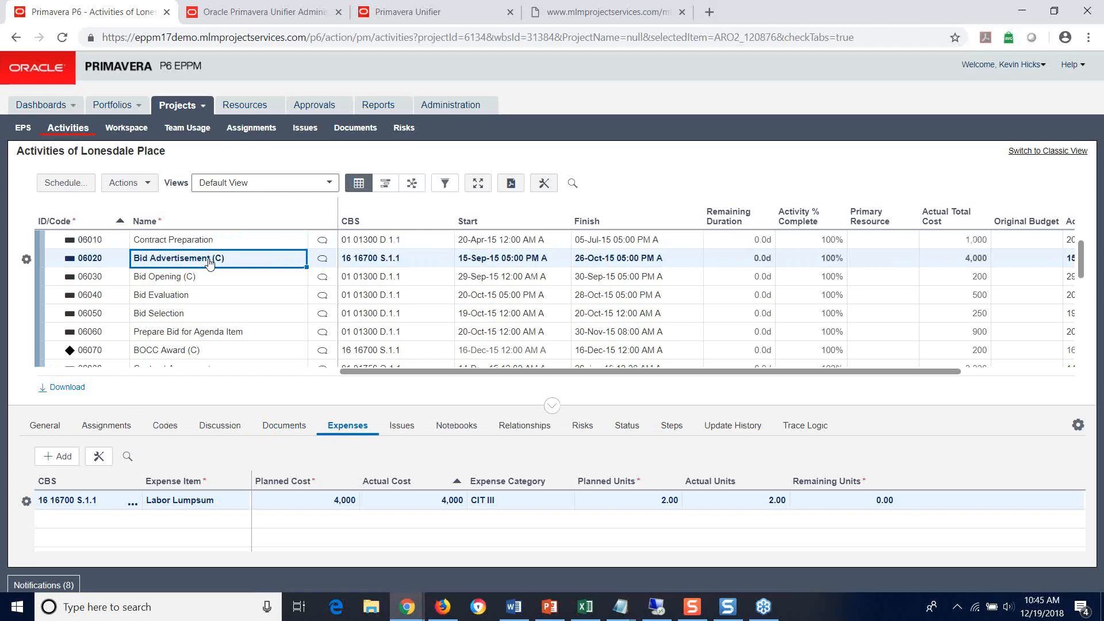
scroll(210, 263, "up", 1)
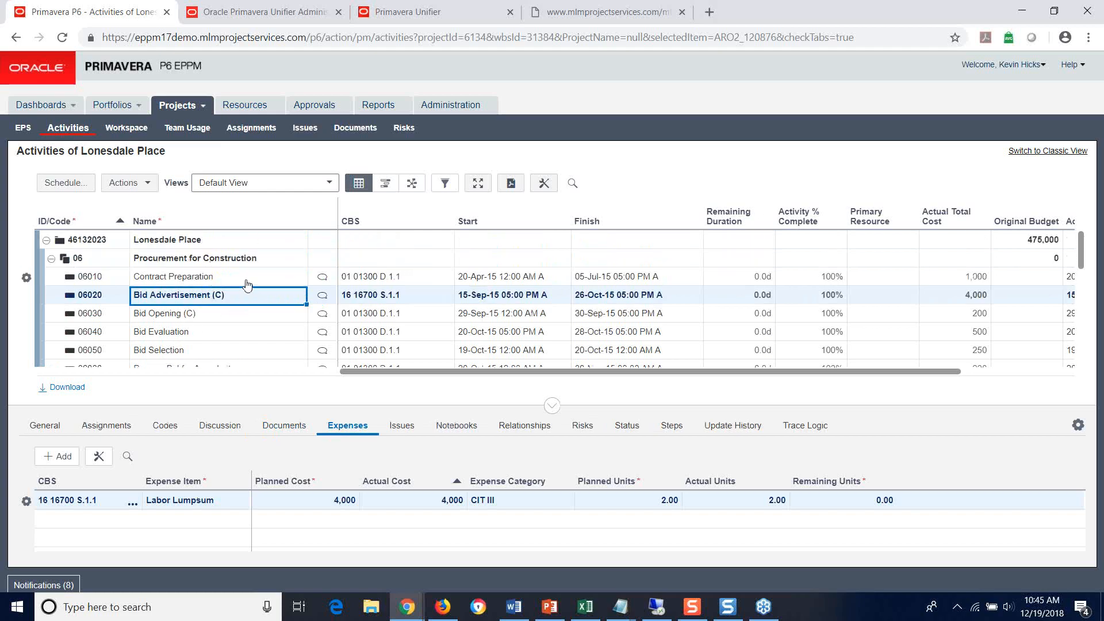
scroll(265, 293, "down", 3)
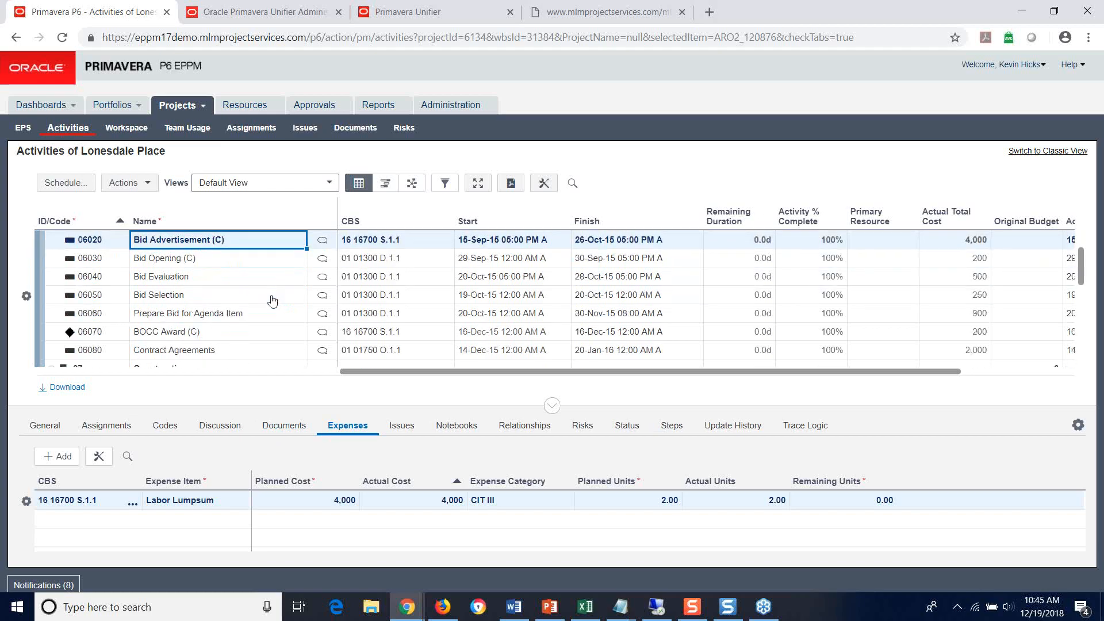
left_click(248, 314)
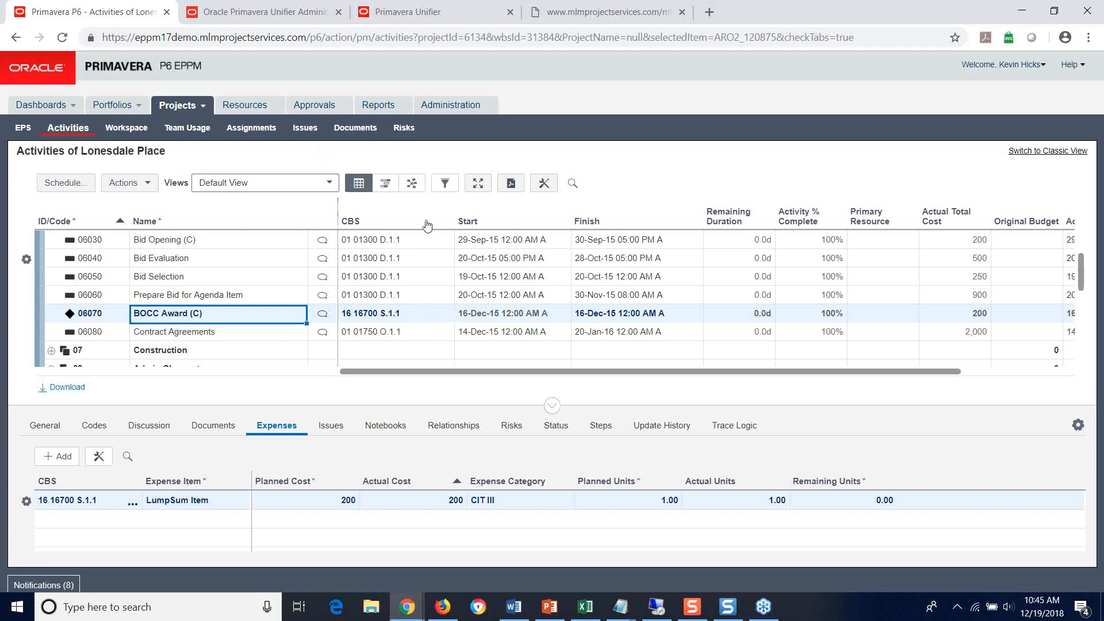
Step: Send Lonesdale Place's Summary and Spread Data to the Primavera Unifier Summary Sheet and acknowledge the service request notice
left_click(144, 182)
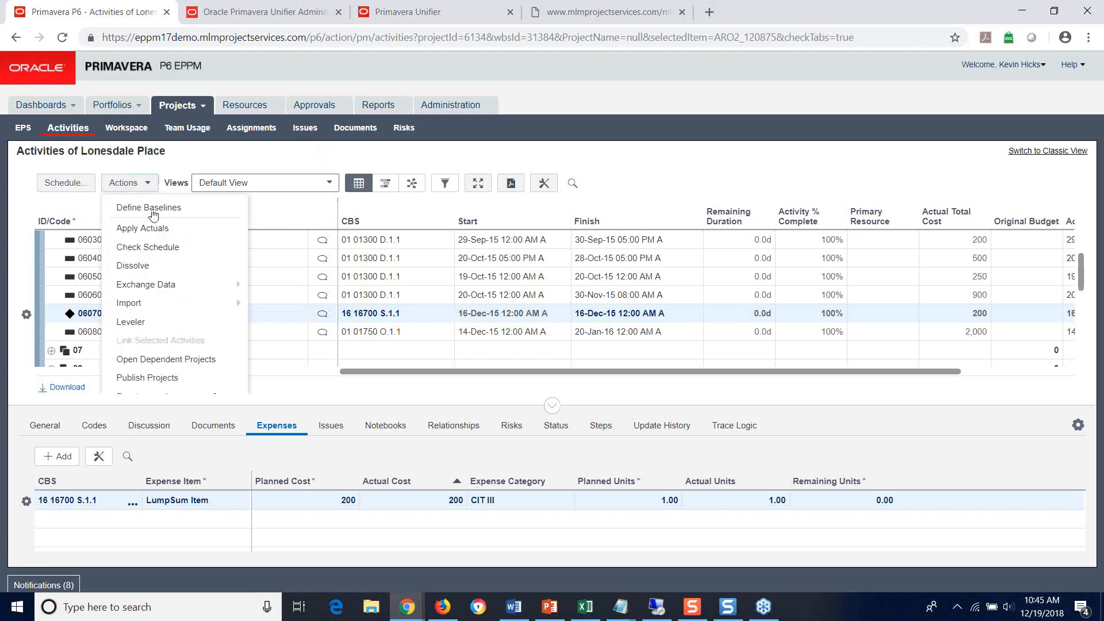
mouse_move(163, 290)
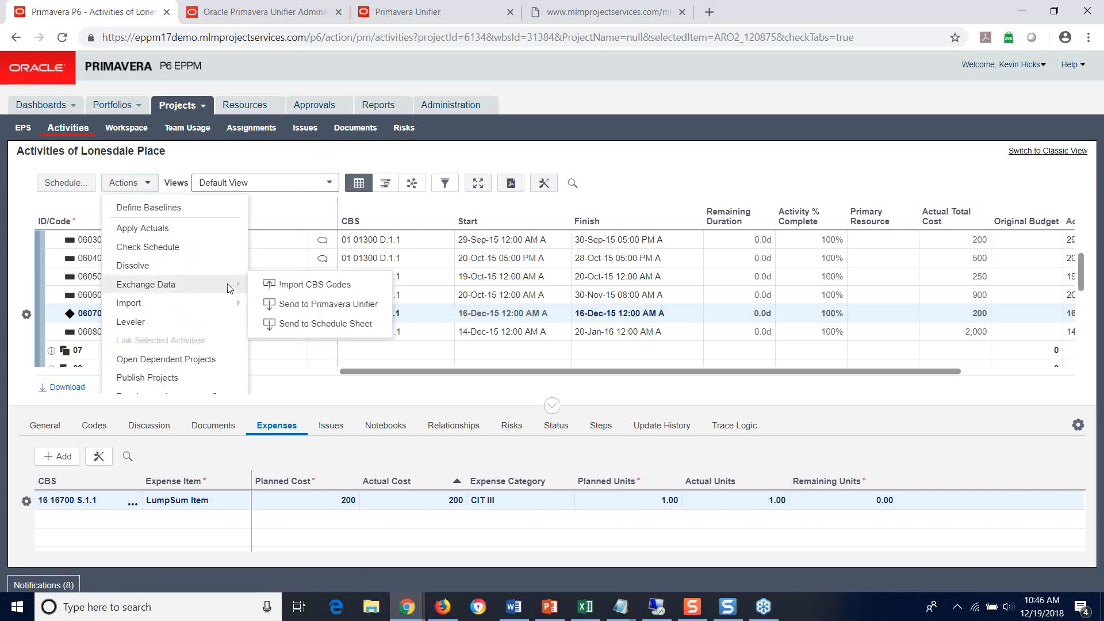
mouse_move(233, 284)
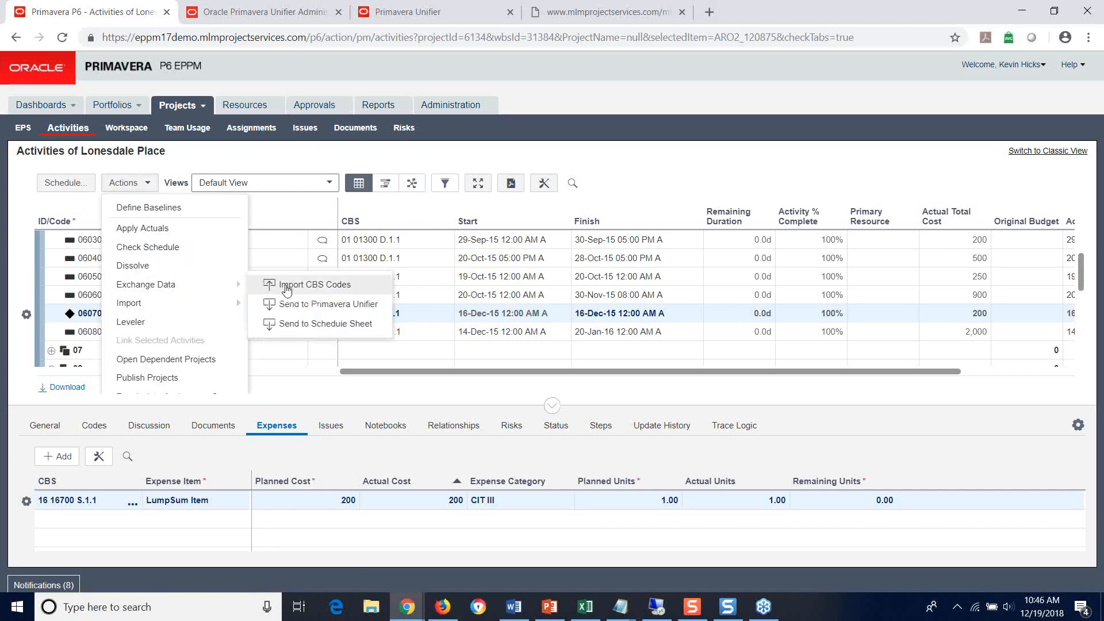
left_click(322, 301)
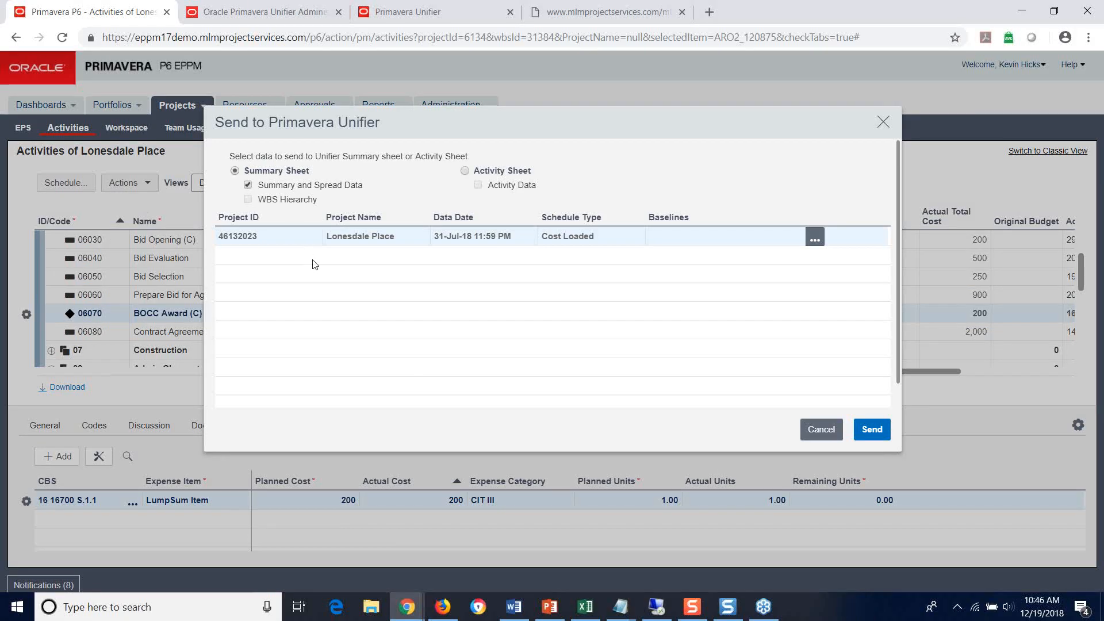
left_click(873, 430)
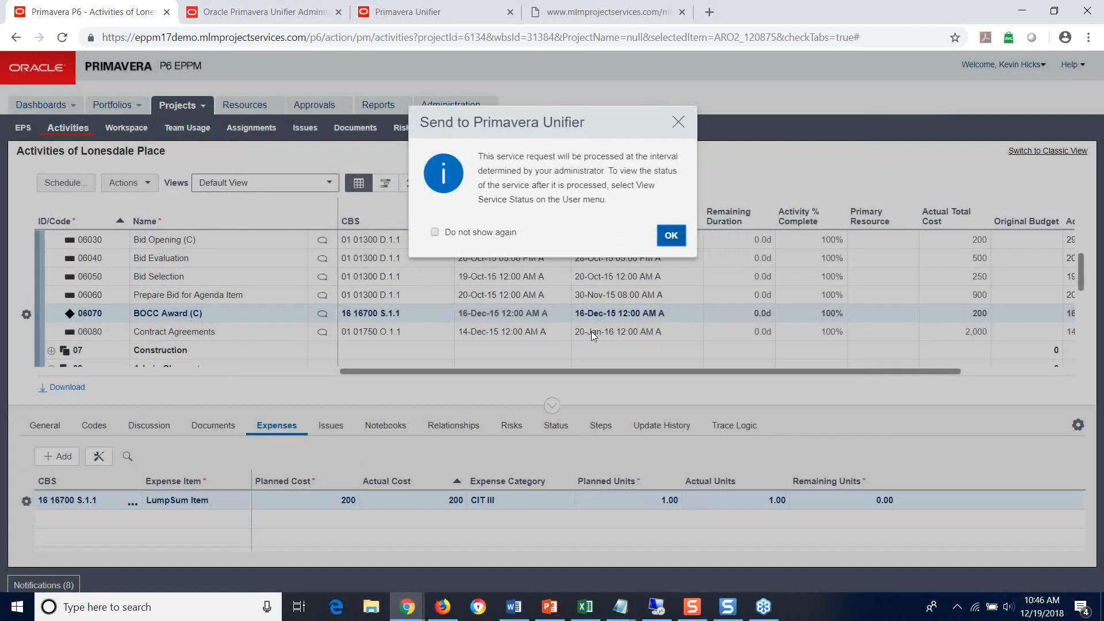
left_click(671, 236)
scroll(200, 301, "down", 1)
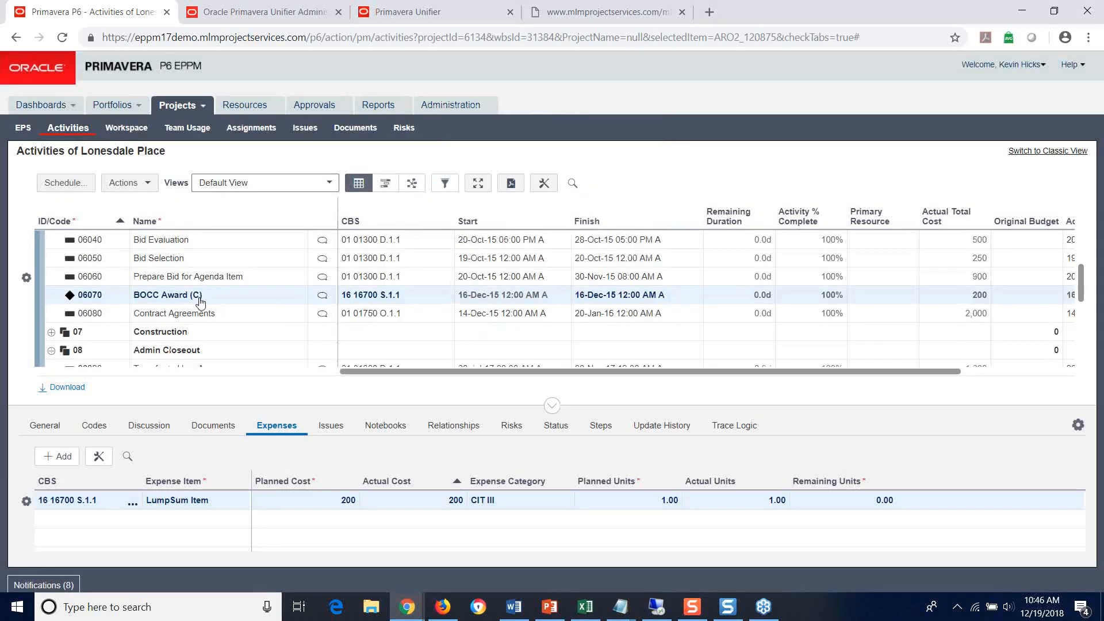
Step: Check the service status of Lonesdale Place's Synchronization Service and minimize the status window
scroll(207, 315, "down", 1)
scroll(207, 315, "up", 3)
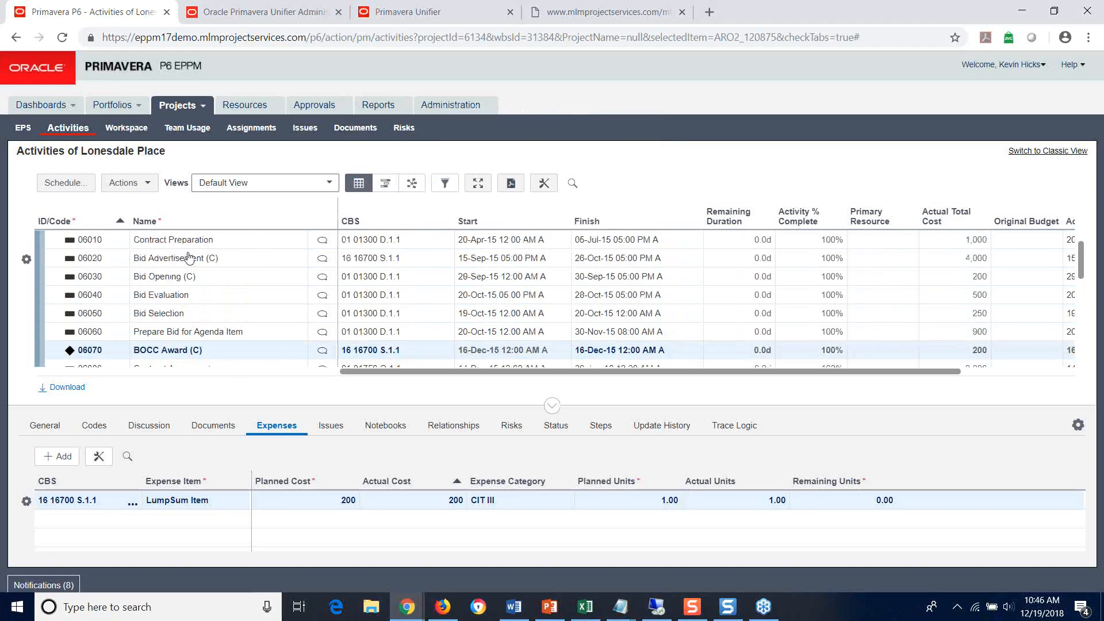
scroll(190, 258, "down", 1)
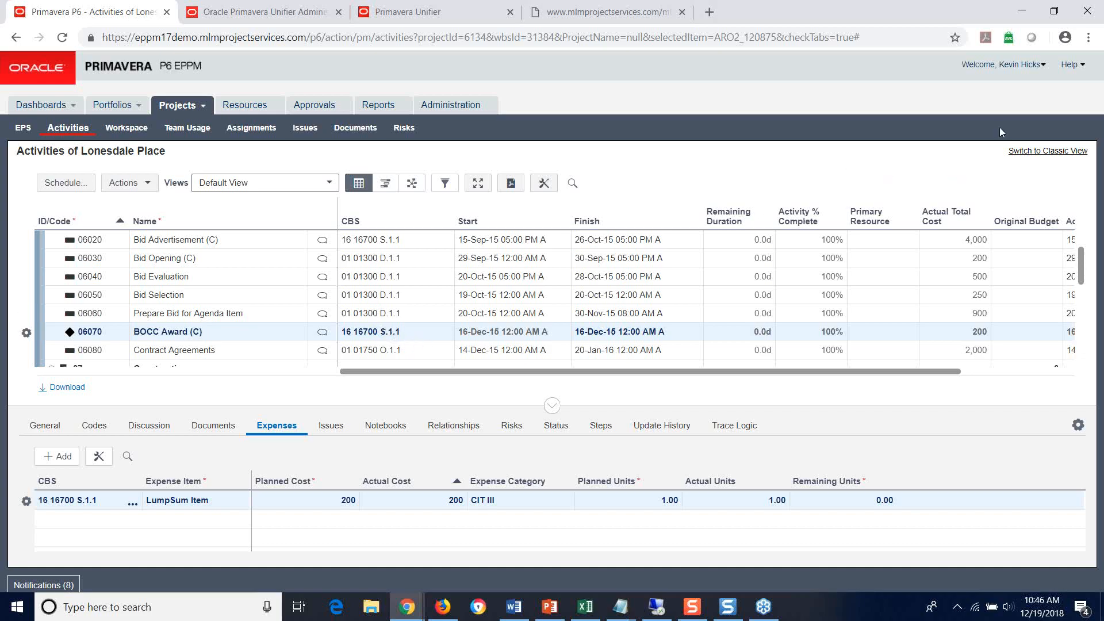
left_click(1037, 66)
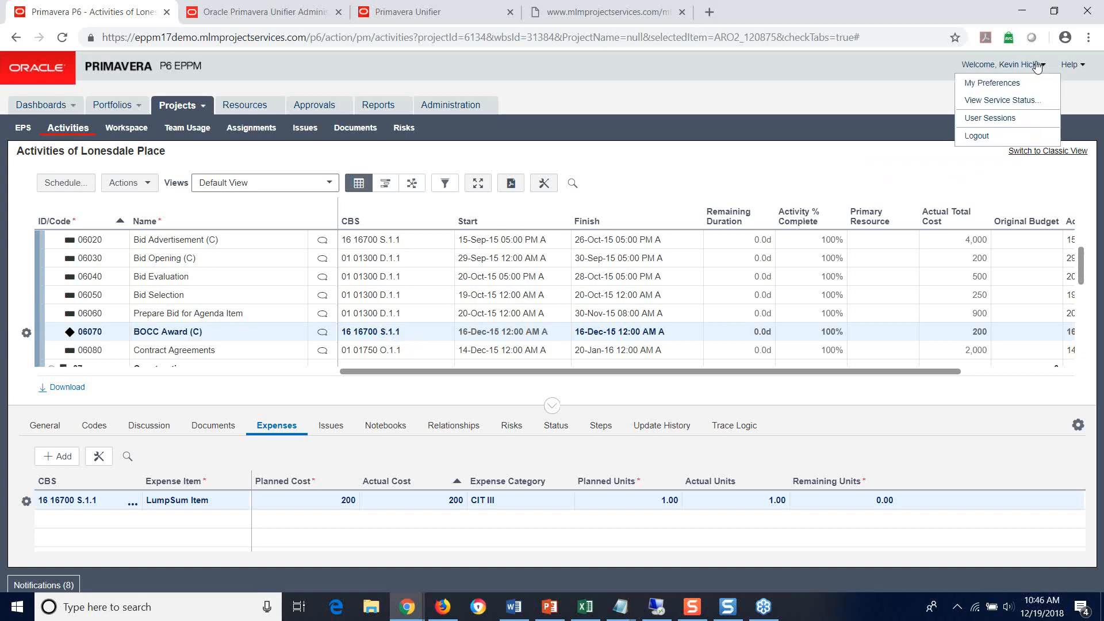
left_click(994, 100)
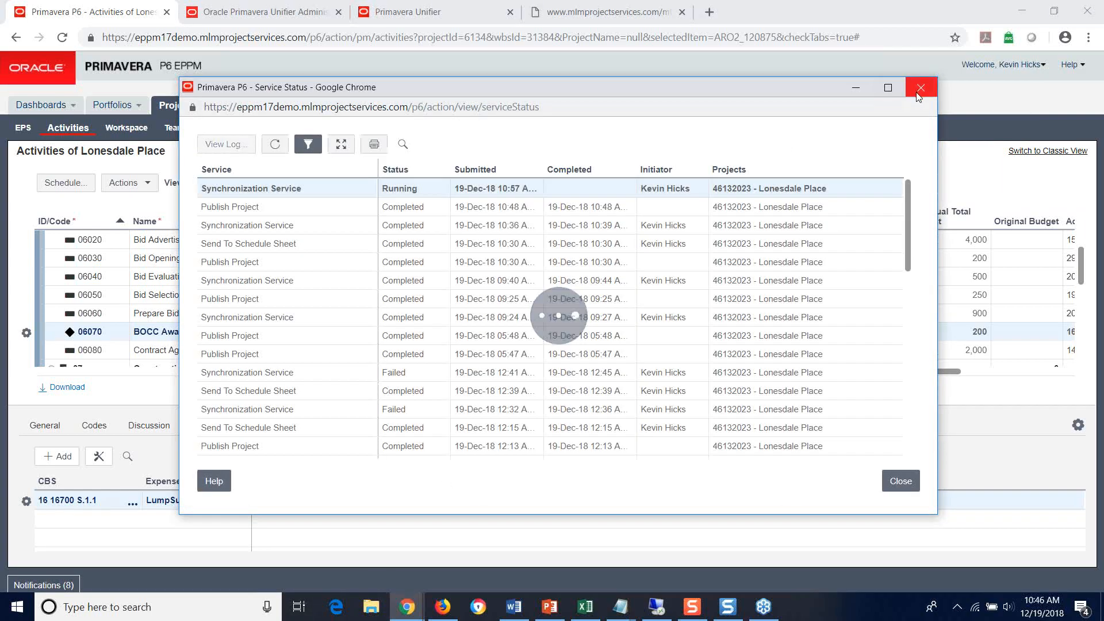
left_click(857, 90)
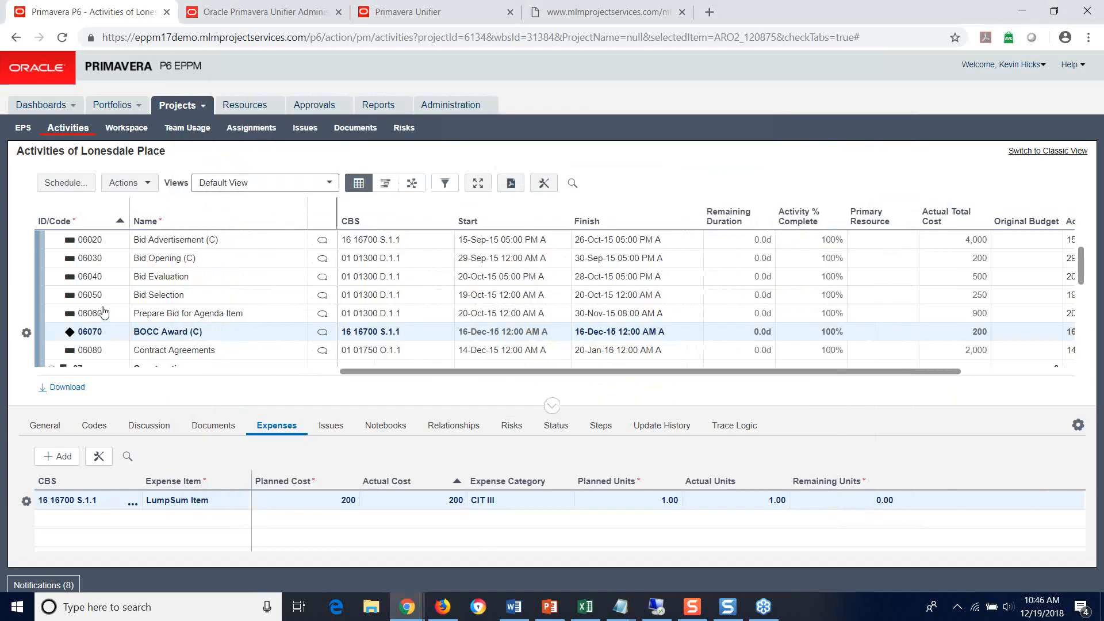
Step: Switch to Unifier, examine planned and actual costs for cost code 16 16700 S.1.1 in Lonesdale Place's P6 Summary Sheet, and close it
left_click(477, 6)
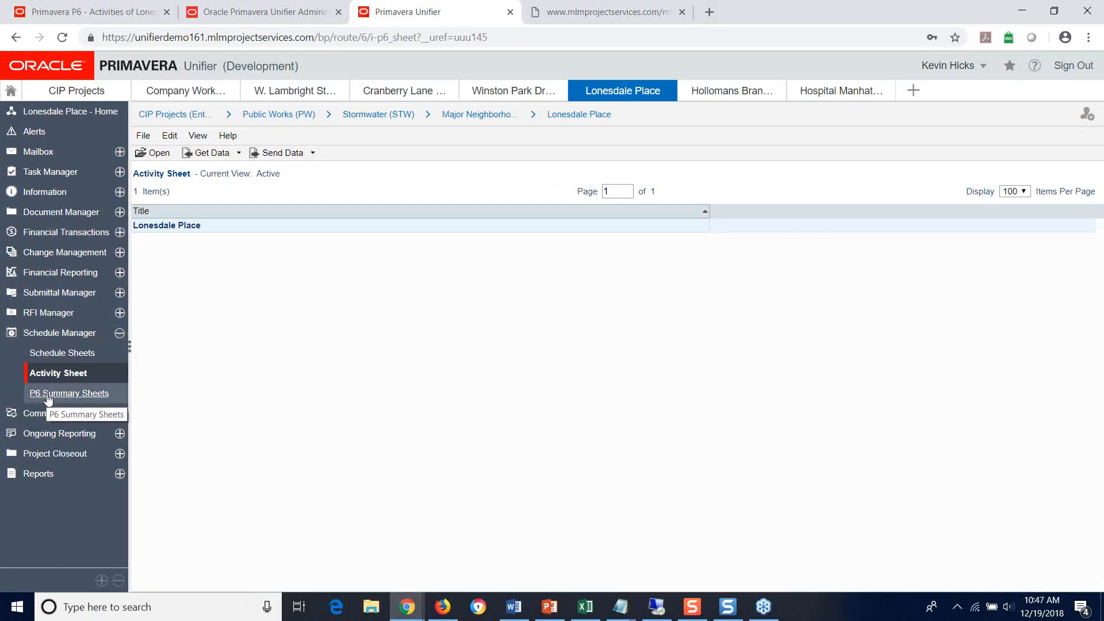
double_click(48, 396)
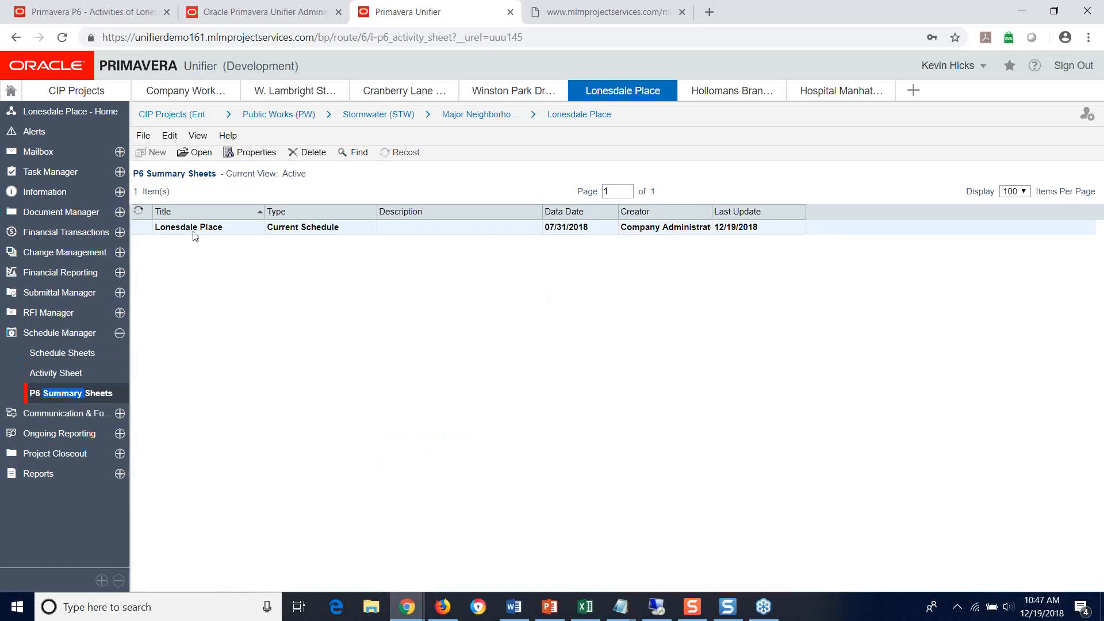
double_click(192, 229)
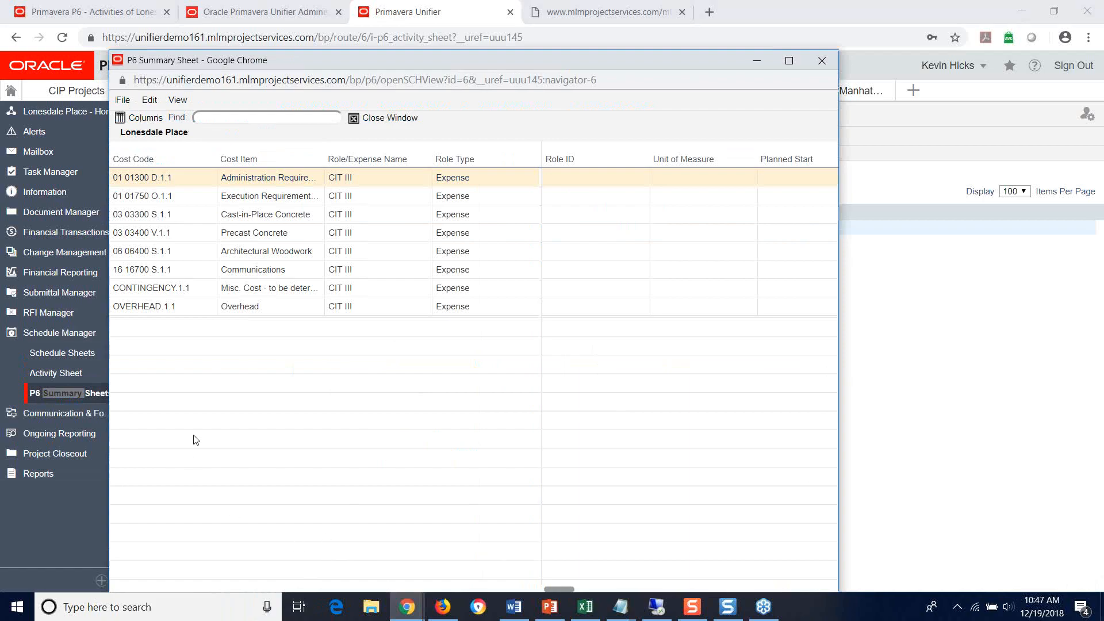
left_click(167, 273)
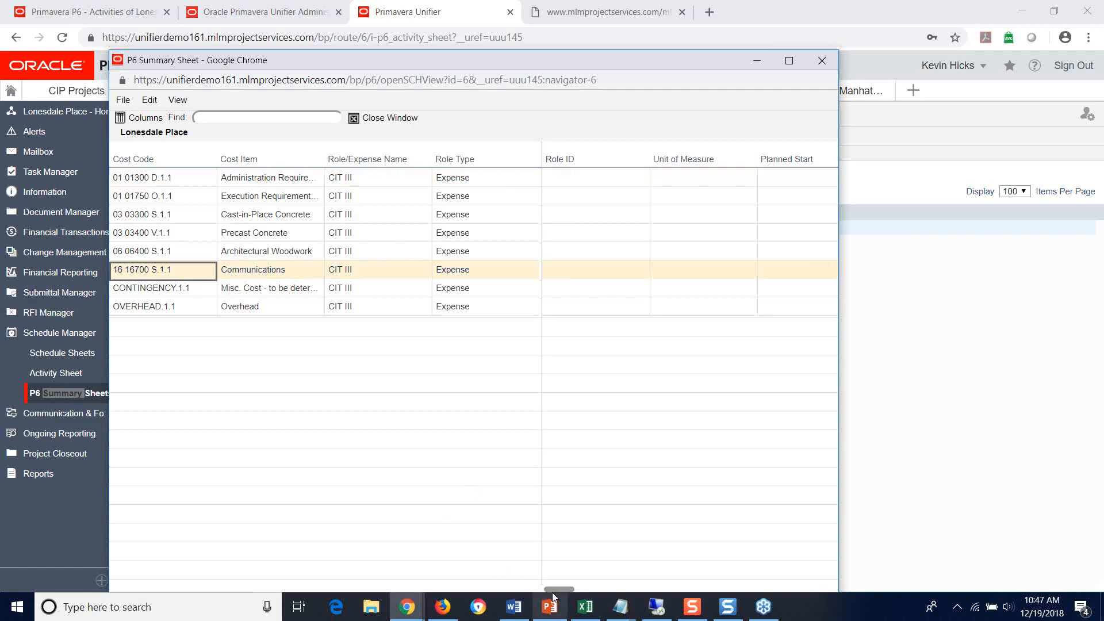
left_click_drag(557, 588, 764, 562)
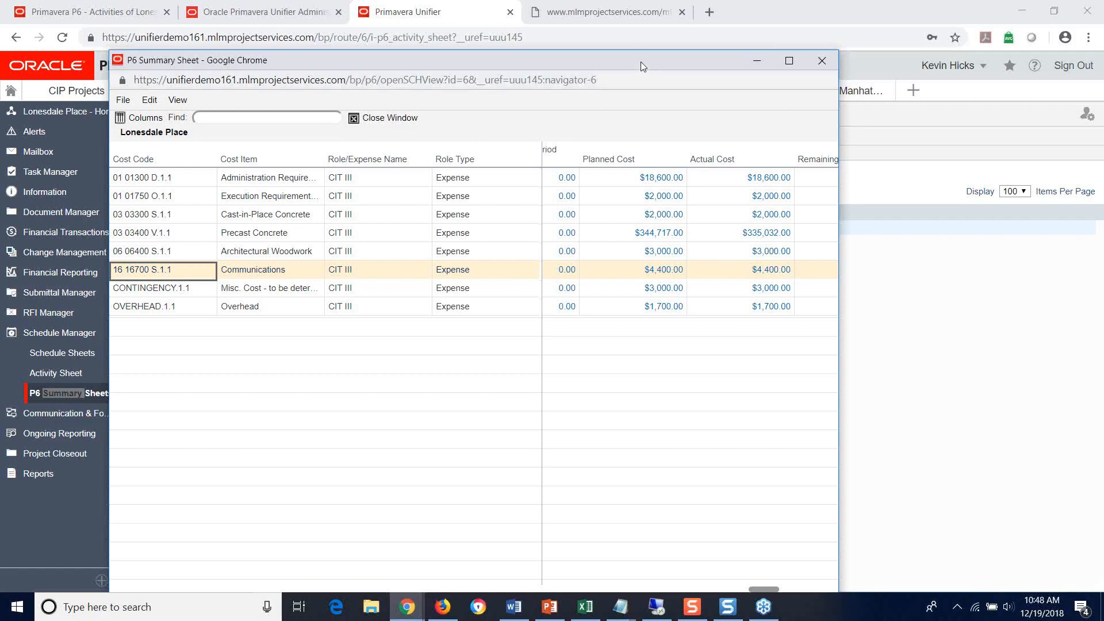
left_click_drag(640, 60, 658, 19)
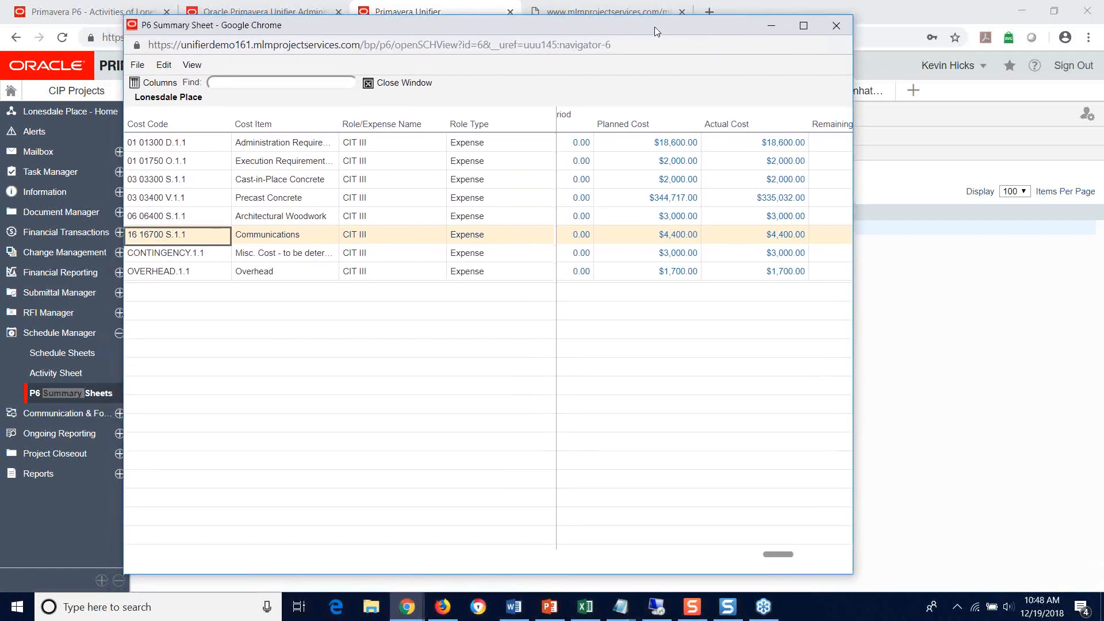
left_click_drag(780, 550, 758, 550)
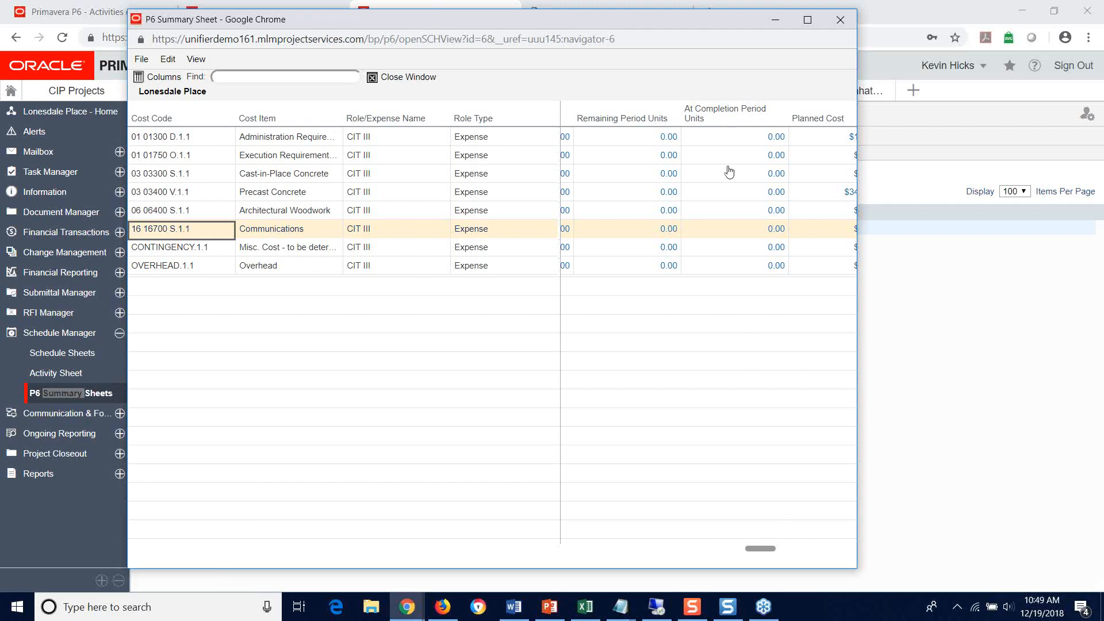
left_click(840, 21)
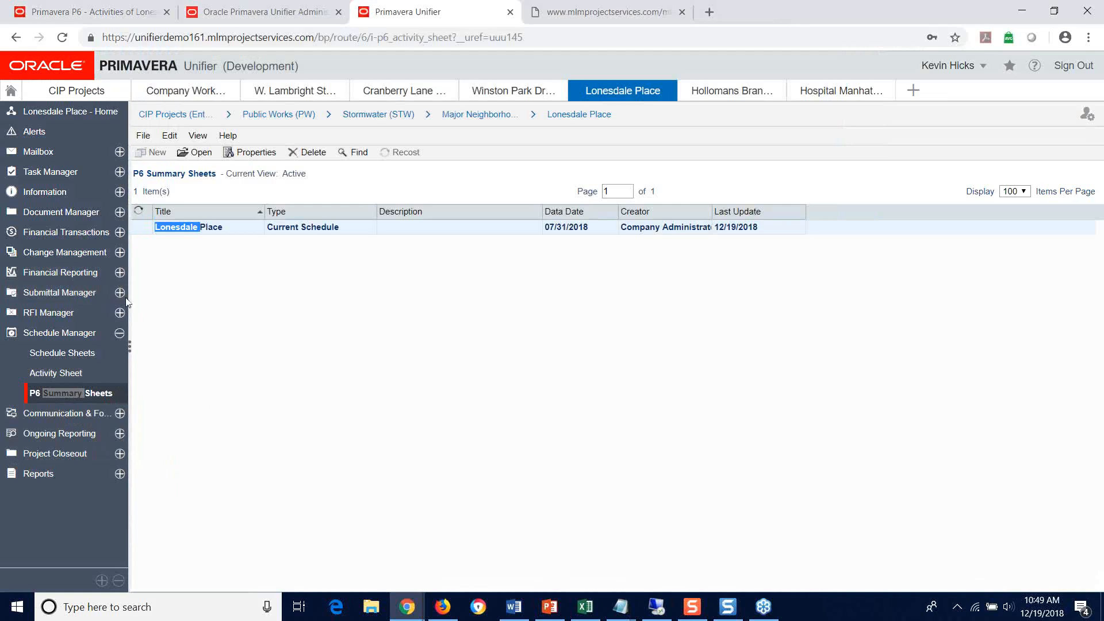
Step: Open the Project Cash Flow - P6 Data Sources worksheet from Lonesdale Place's cash flows, widening the Name column to show the full name
left_click(36, 274)
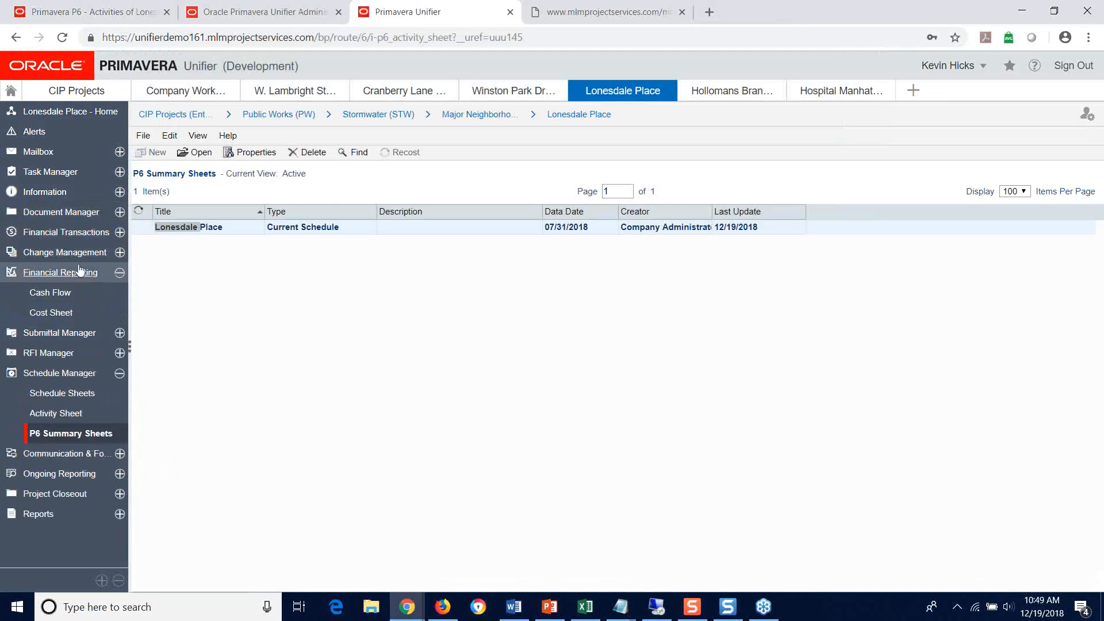
left_click(49, 293)
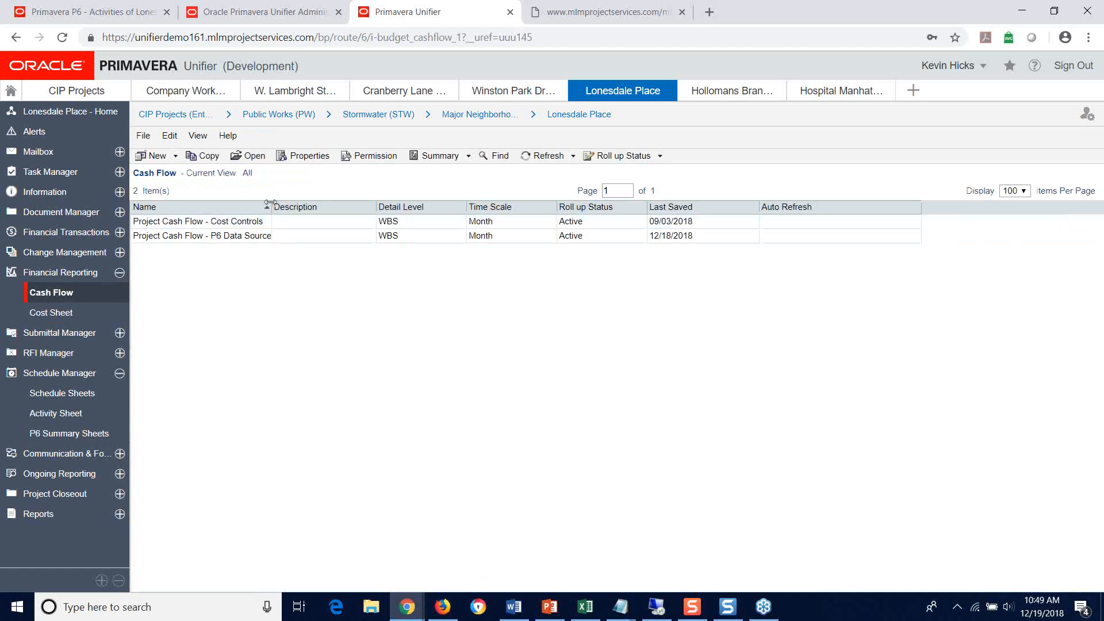
left_click_drag(269, 207, 308, 208)
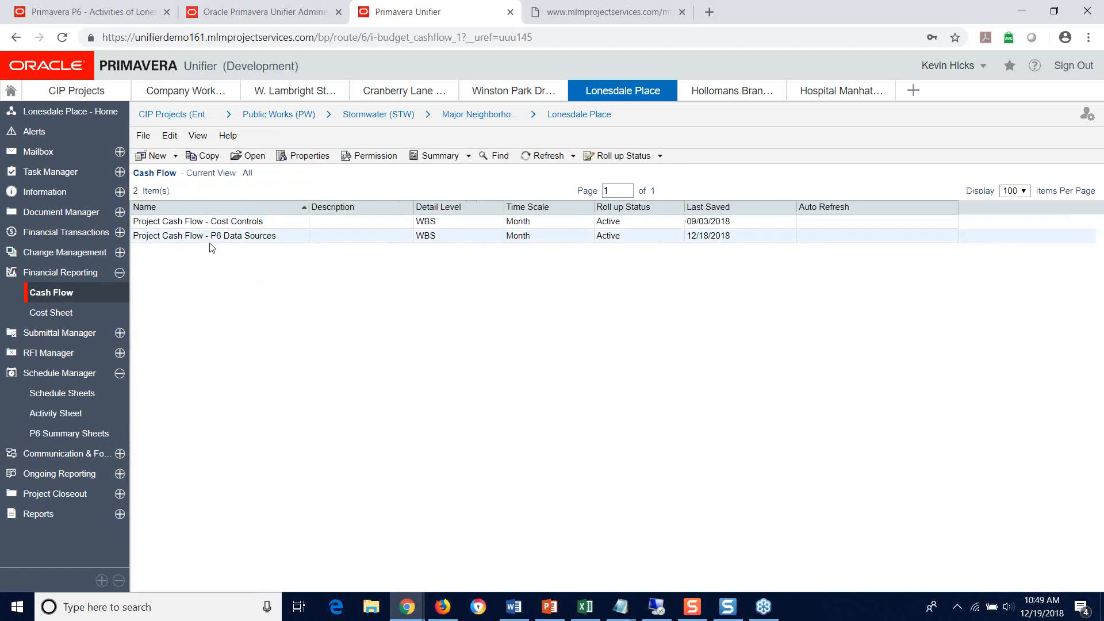
left_click(224, 238)
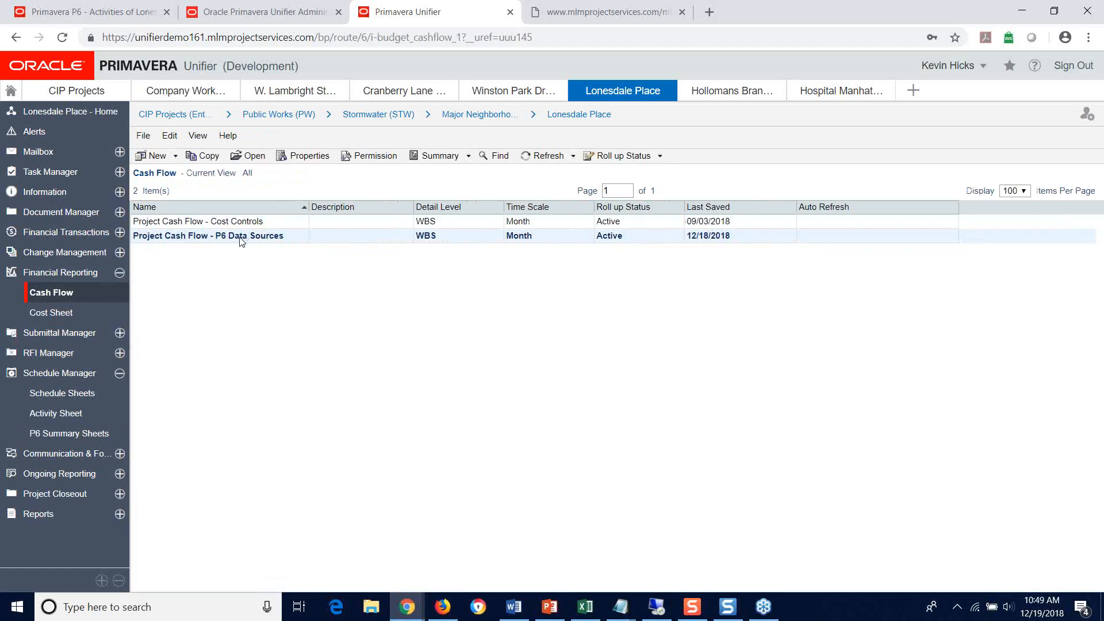
double_click(242, 237)
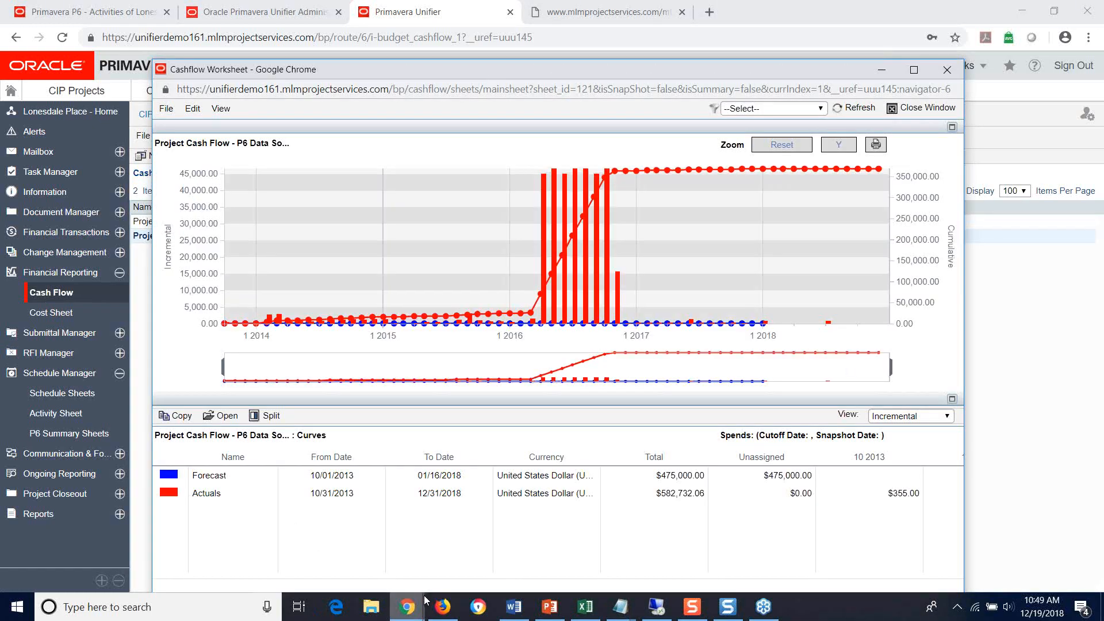
Step: Inspect the Actuals curve, narrow the cash flow chart's time range to omit 2018, and close the worksheet
mouse_move(424, 595)
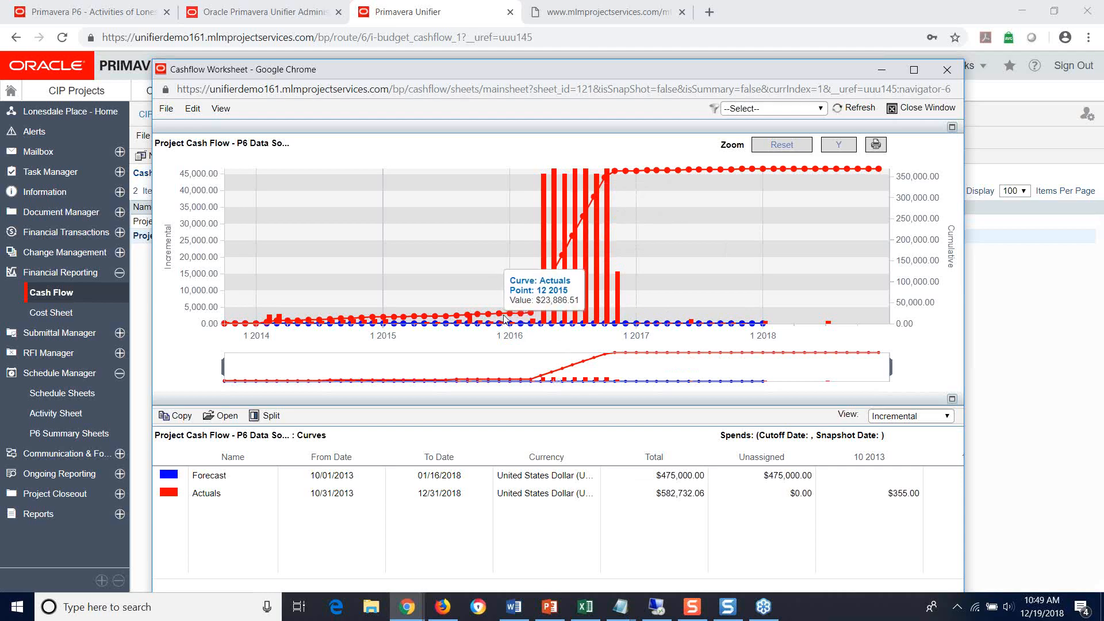
mouse_move(513, 315)
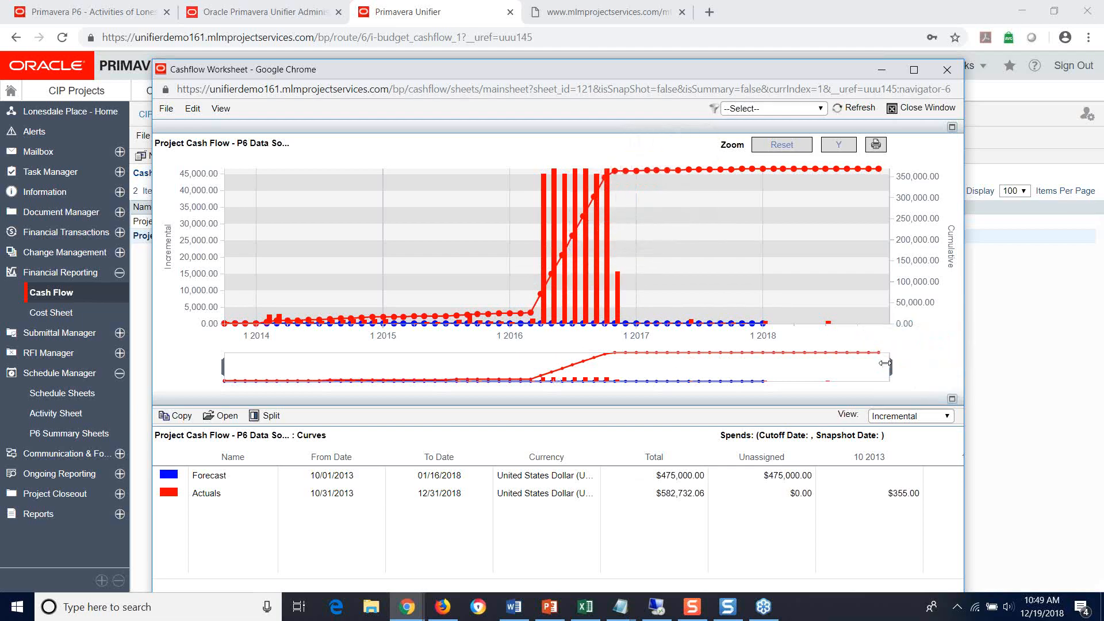
left_click_drag(860, 358, 749, 367)
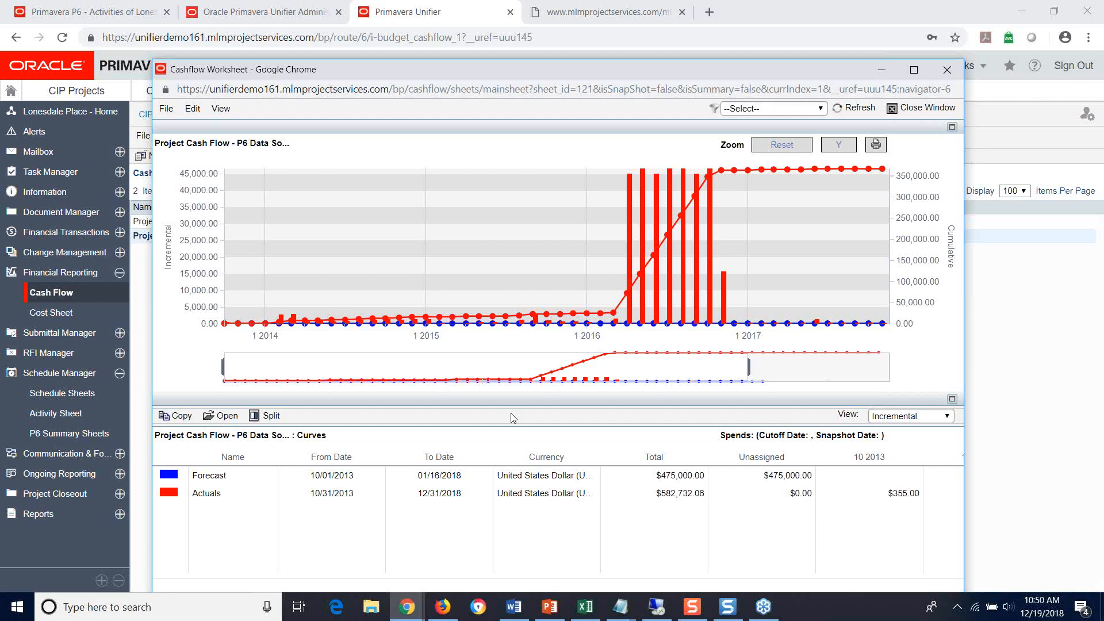
left_click(947, 70)
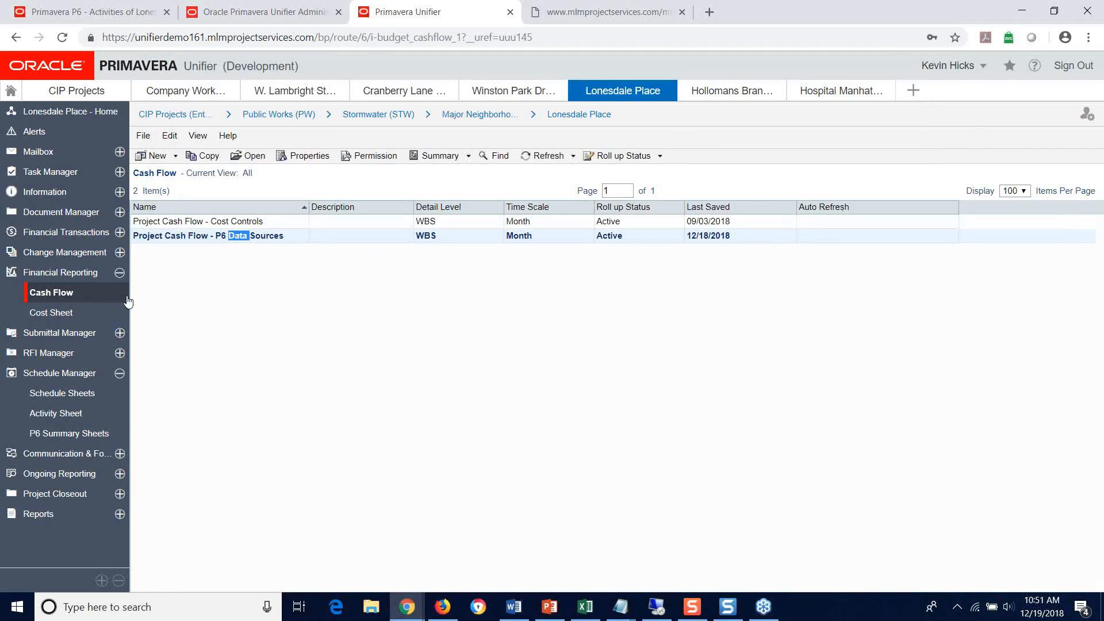
Step: Open Lonesdale Place's Project Cost Sheet and maximize it to examine the budget and P6 Actual Cost columns
left_click(49, 313)
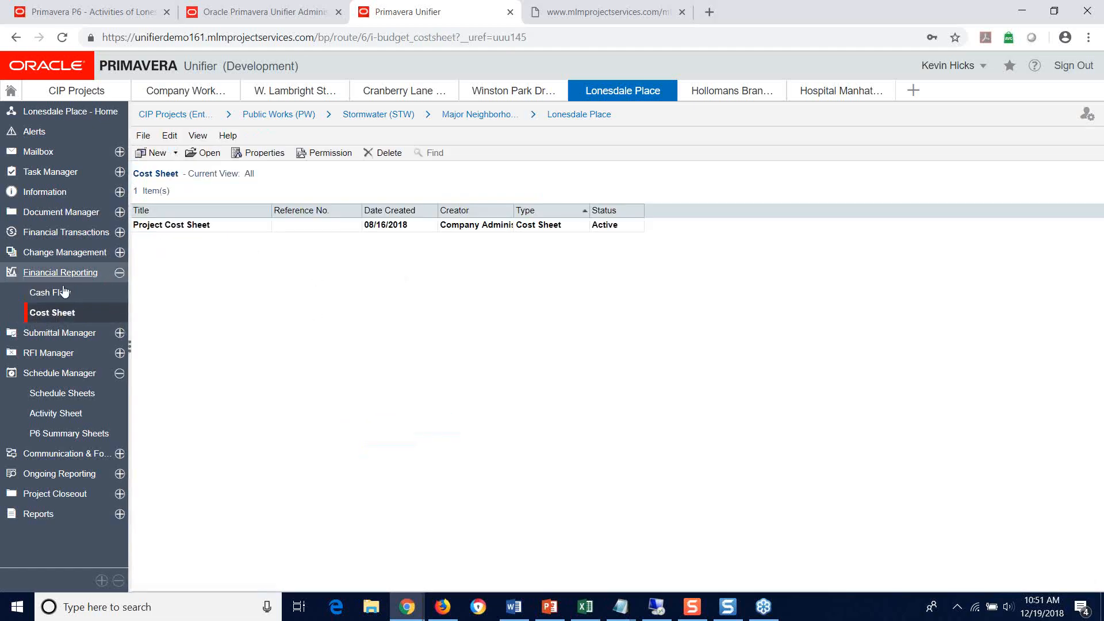
left_click(174, 226)
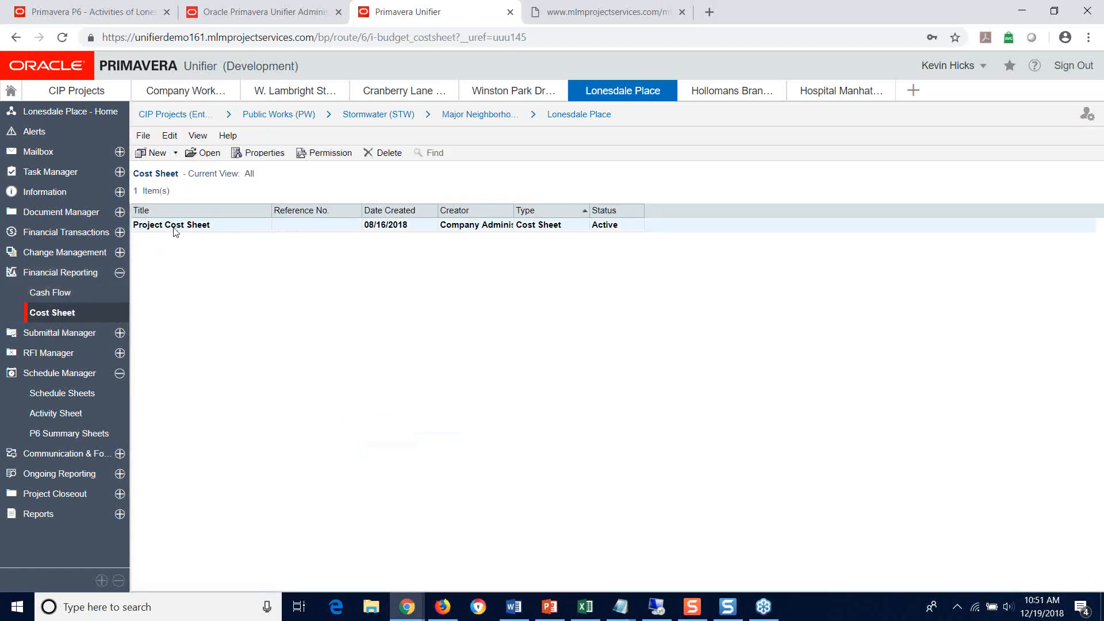
double_click(175, 226)
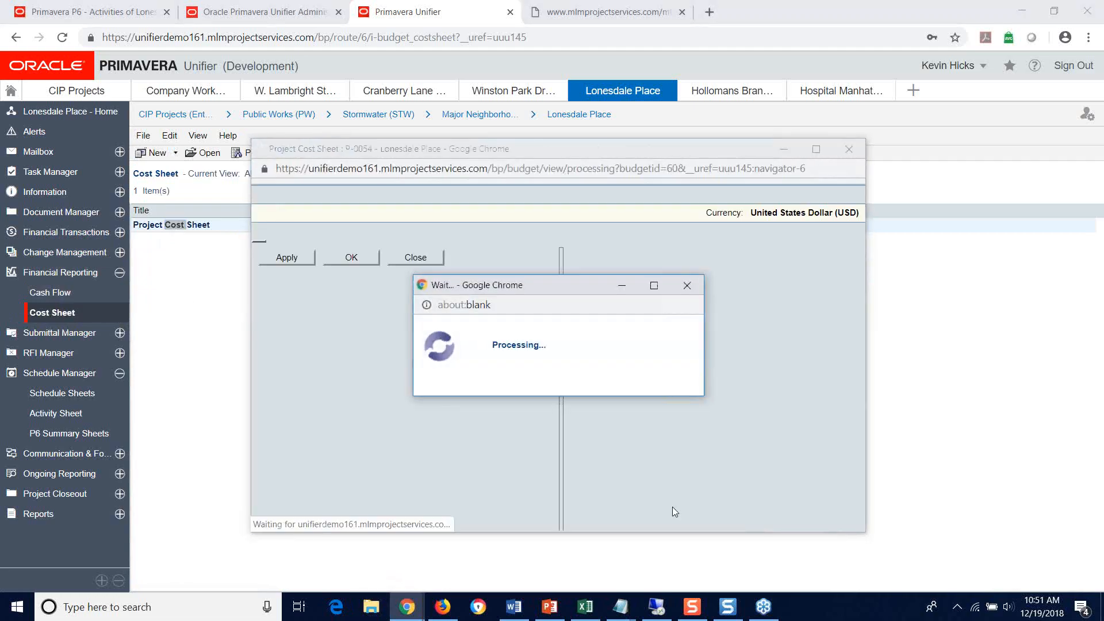
left_click_drag(702, 142, 685, 86)
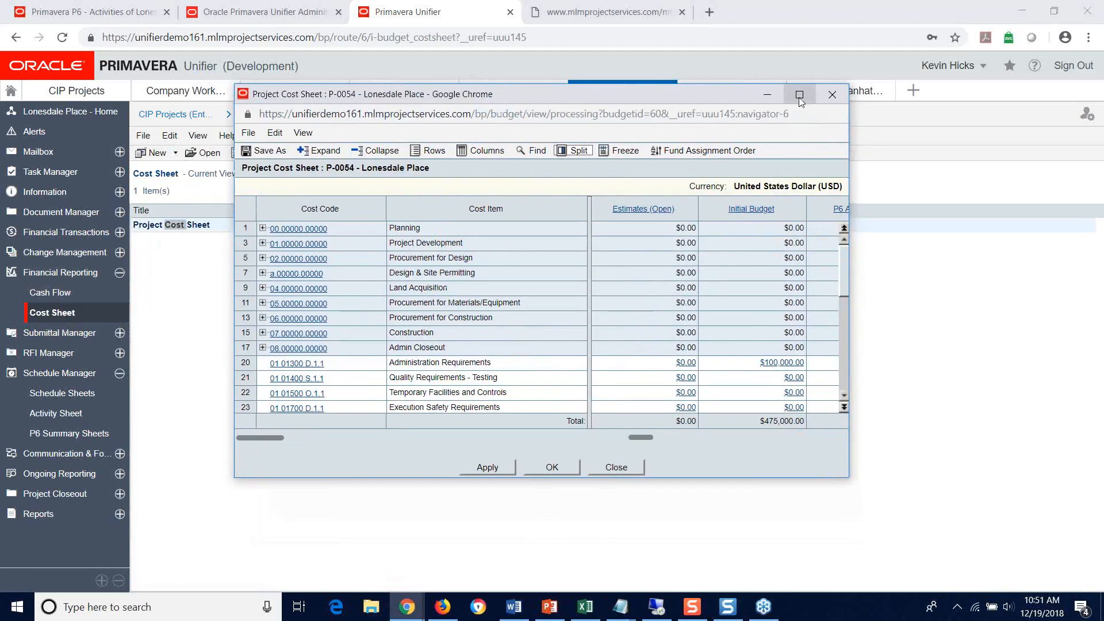
left_click(799, 95)
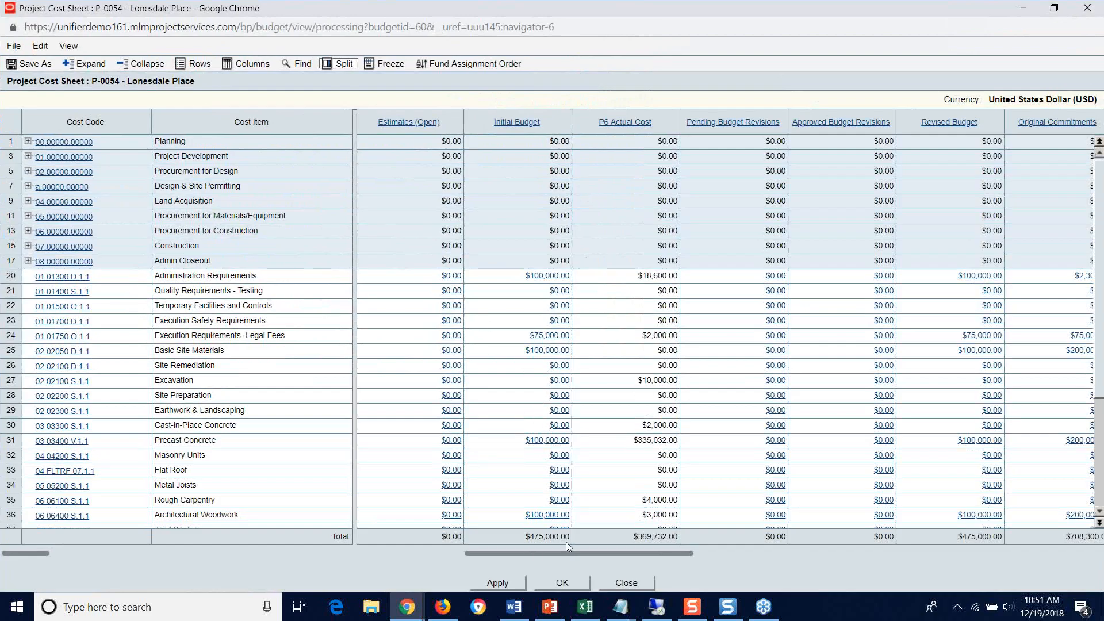
left_click_drag(563, 552, 562, 552)
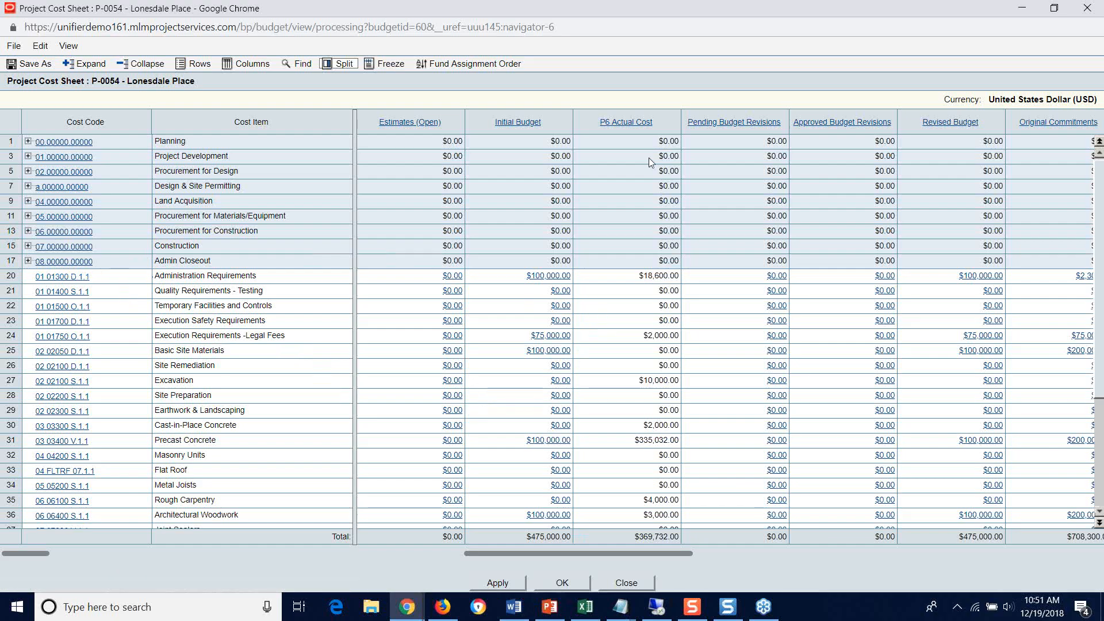
Step: View the P6 Actual Cost column's definition and data source, then close both the definition and the Project Cost Sheet
left_click(625, 126)
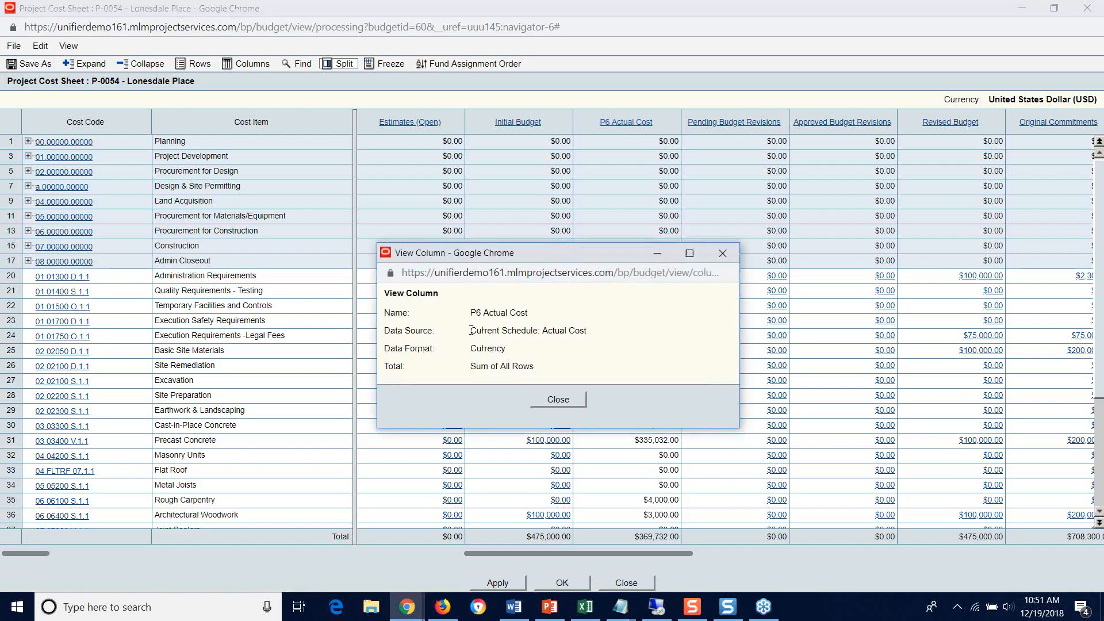
left_click_drag(470, 331, 592, 333)
left_click(541, 332)
left_click(722, 253)
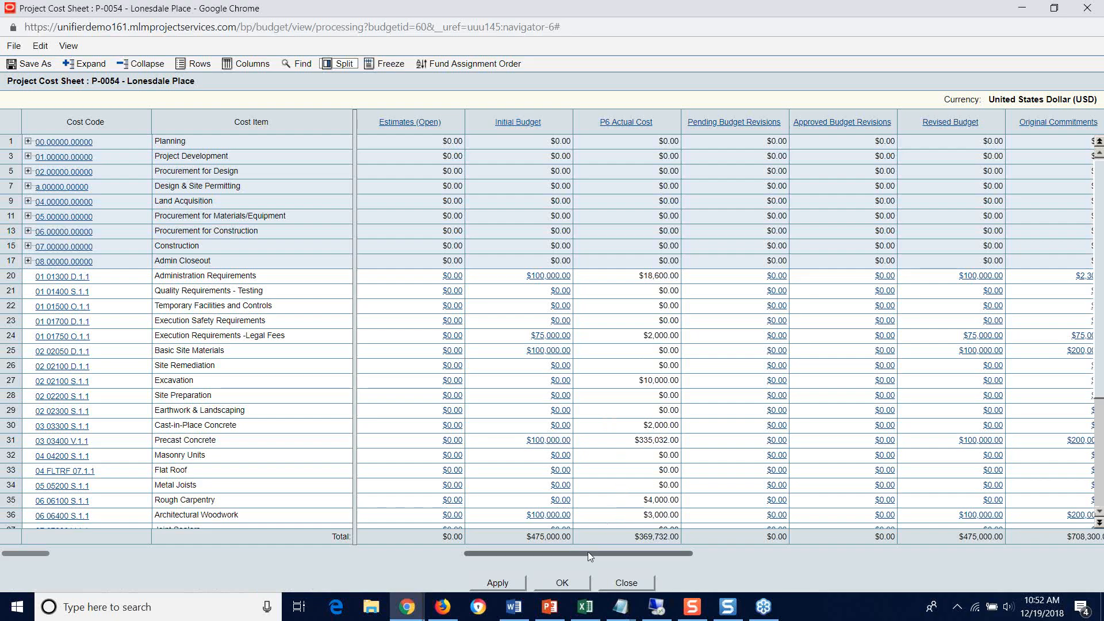
mouse_move(588, 551)
left_mouse_down()
mouse_move(605, 544)
mouse_move(577, 550)
mouse_move(585, 556)
left_mouse_up()
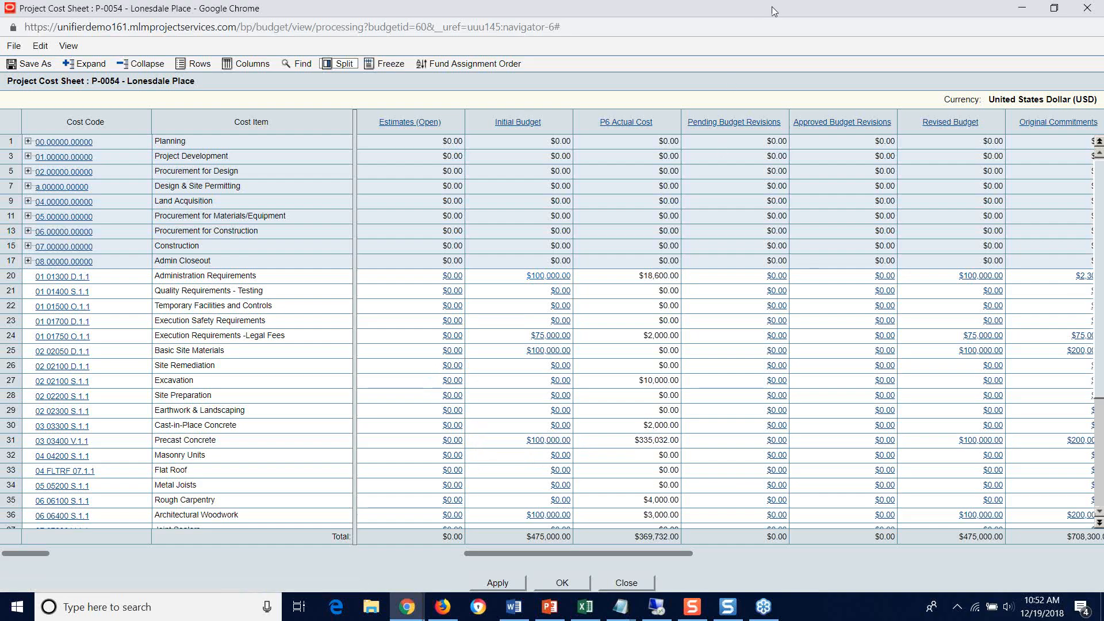
left_click_drag(765, 8, 566, 103)
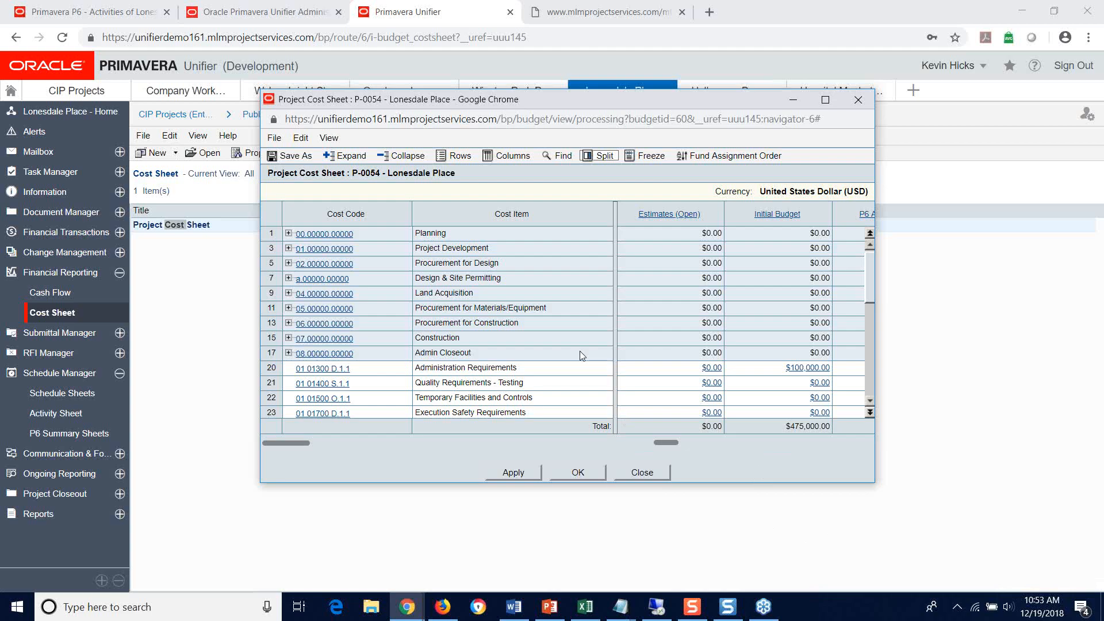
left_click(854, 103)
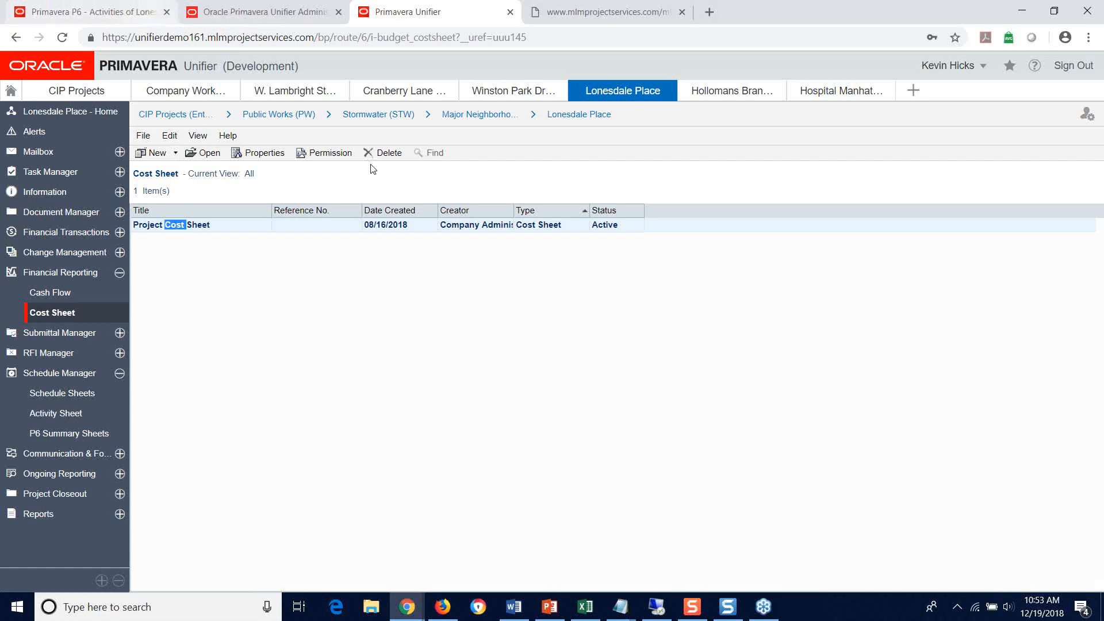
Step: Switch to the PowerPoint webinar presentation and start the slide show from slide 14, Data Storage For Analytics
left_click(549, 607)
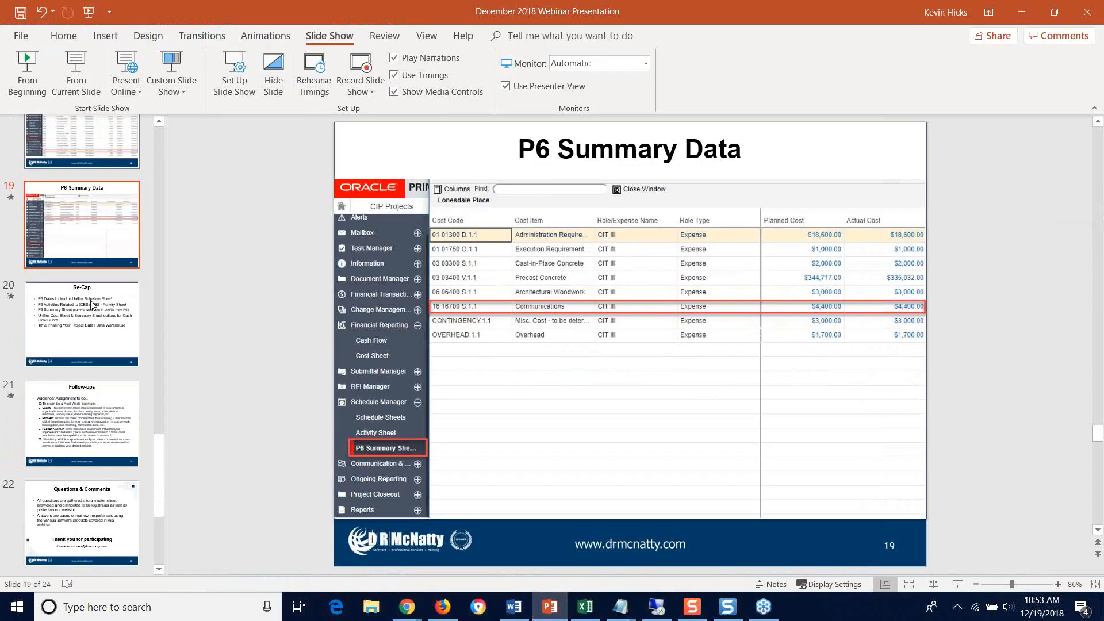
scroll(107, 339, "down", 5)
scroll(112, 345, "up", 5)
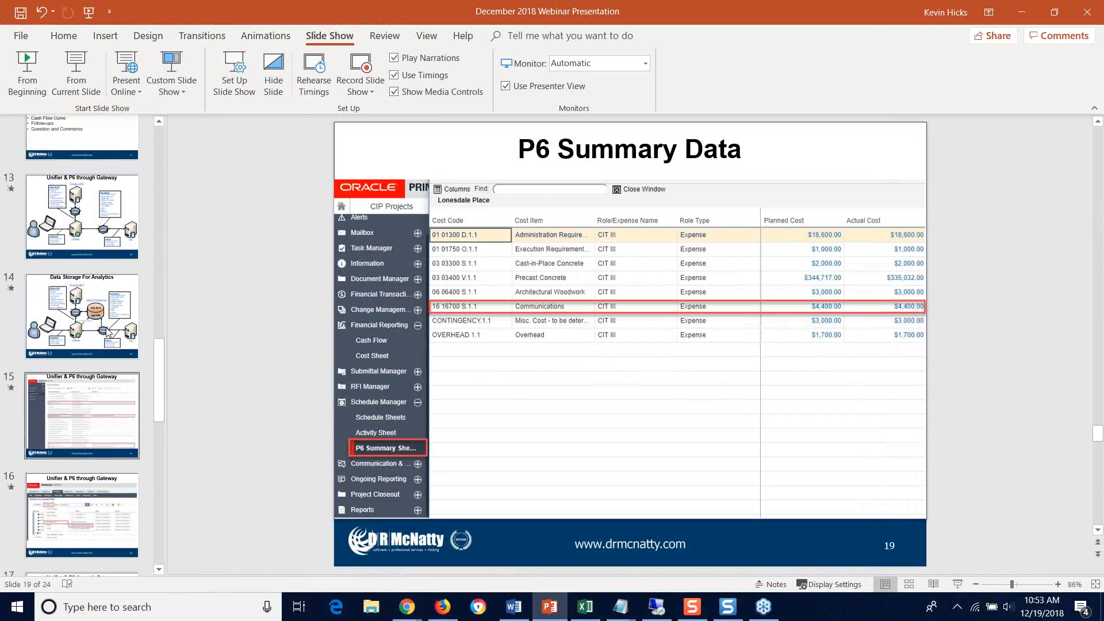
left_click(112, 339)
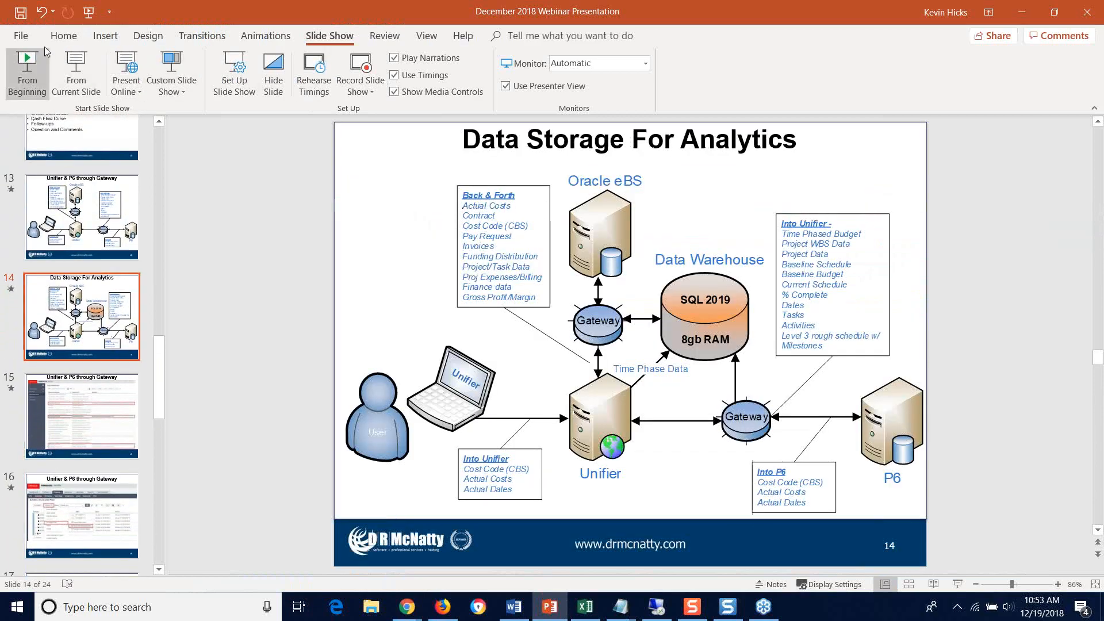
left_click(75, 65)
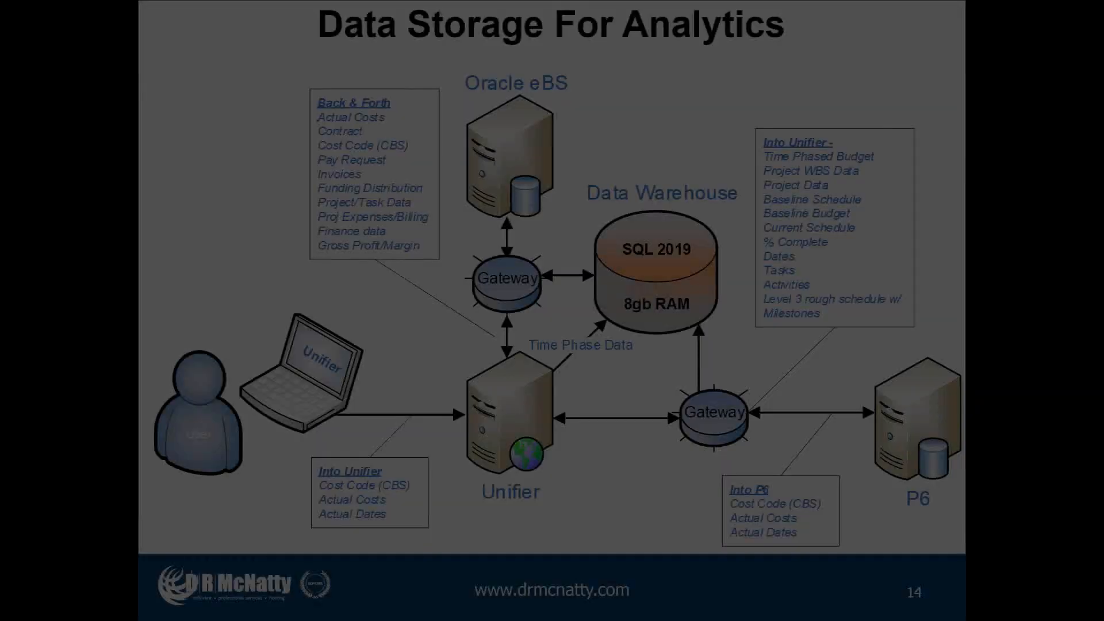